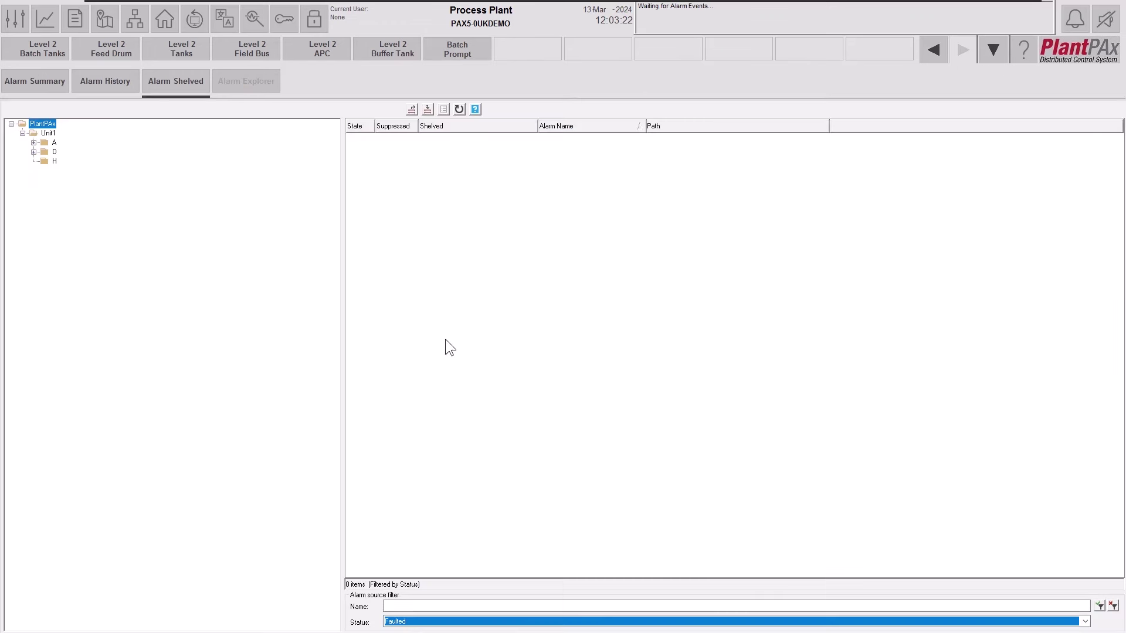
Go Home from Alarm Shelved to the Process Plant overview of batch, feed drum, effluent and storage areas.
left_click(164, 24)
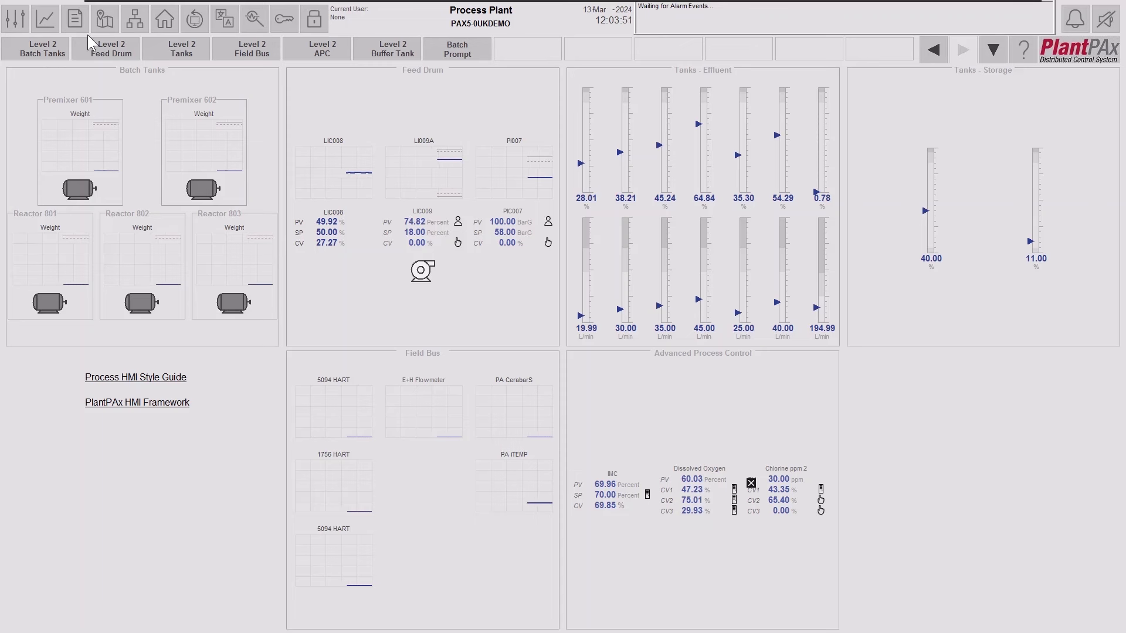
View the Batch Tanks overview, then Premixer 601, Premixer 602 and Reactor 801, then the Feed Drum area.
left_click(62, 44)
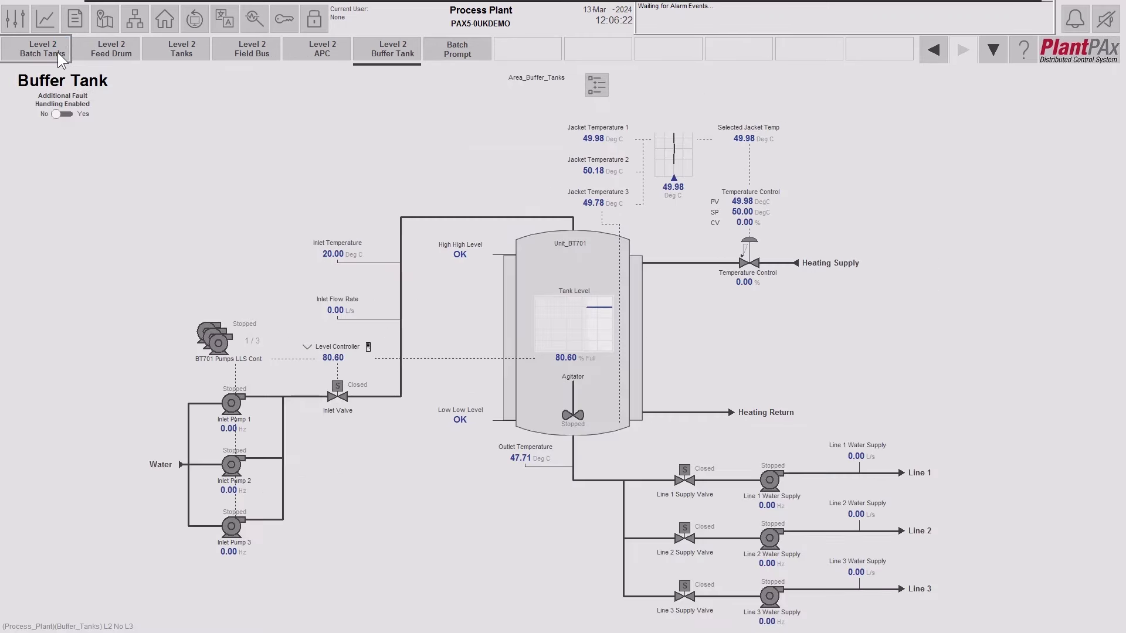
left_click(57, 51)
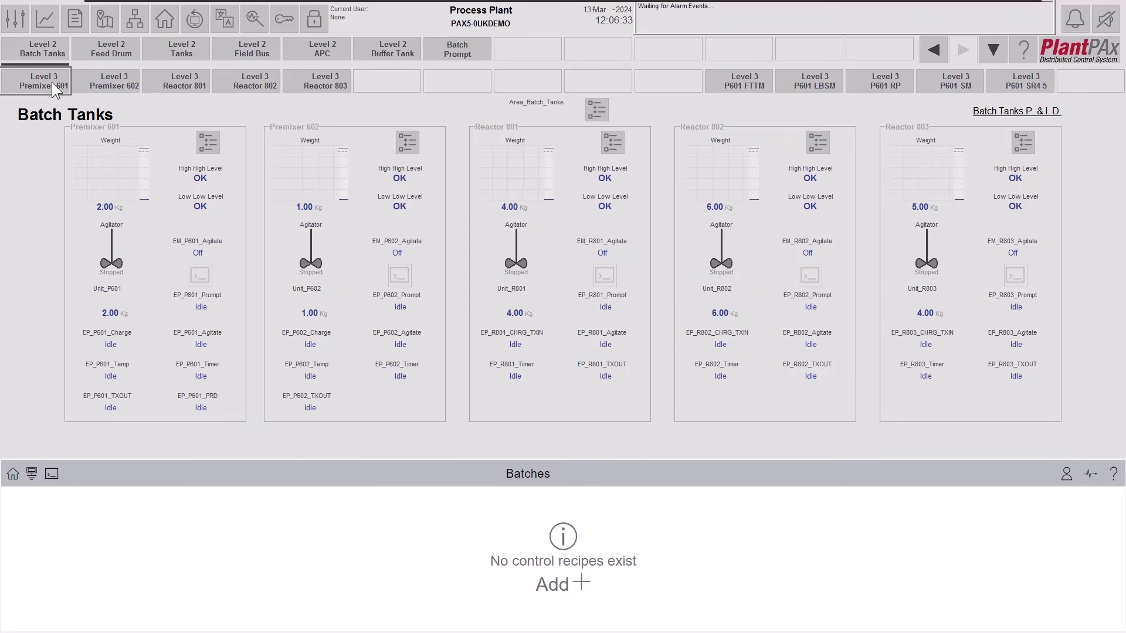
left_click(51, 82)
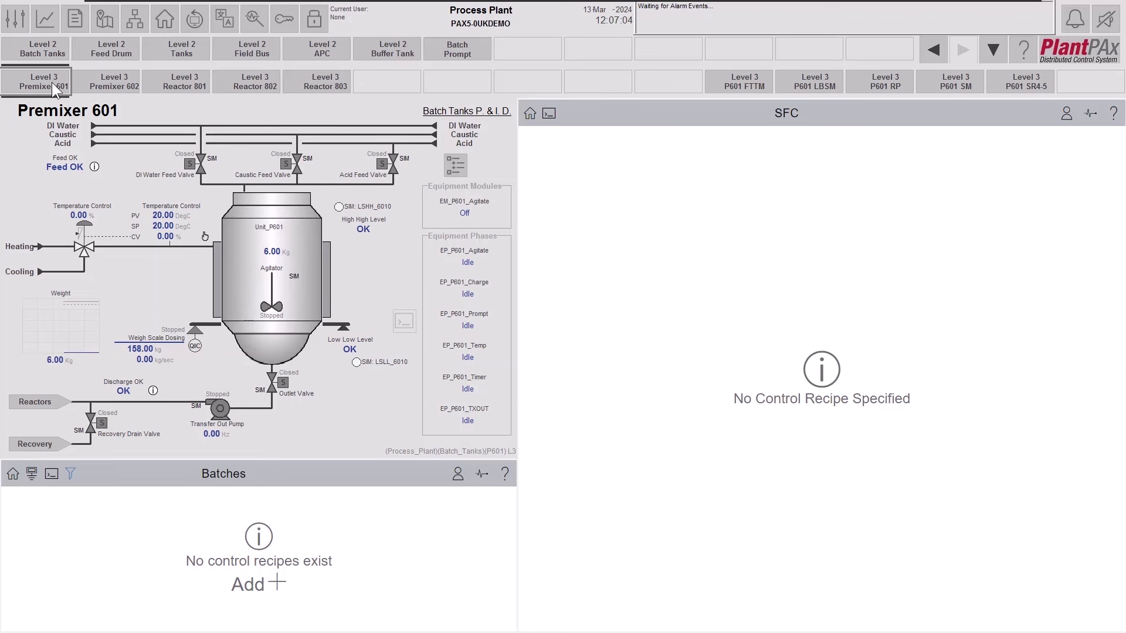
left_click(109, 84)
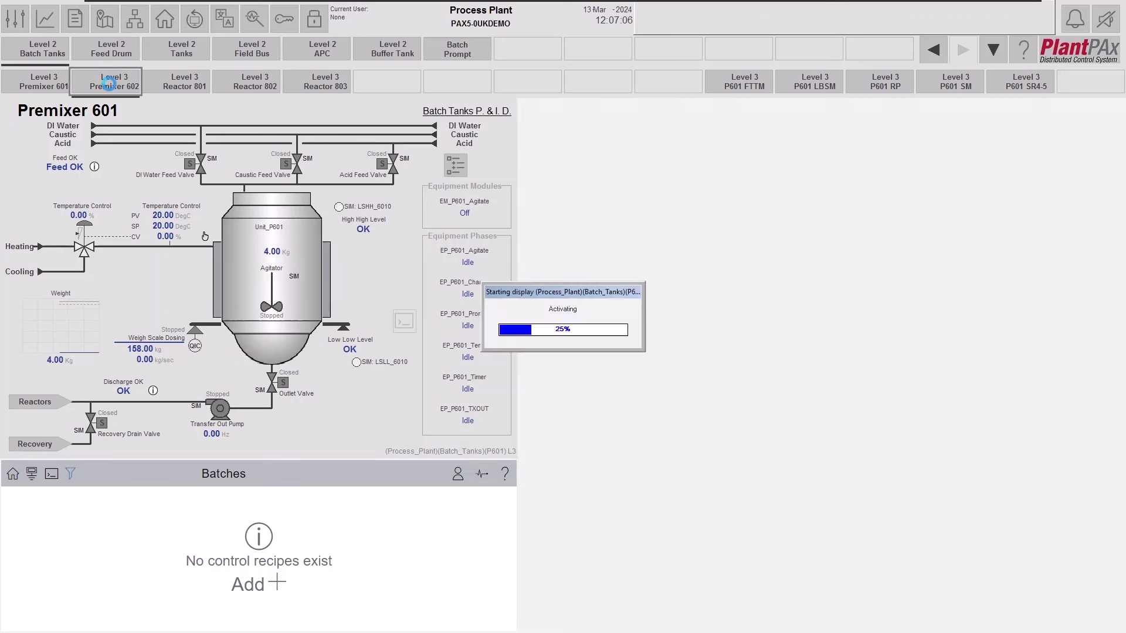
left_click(174, 82)
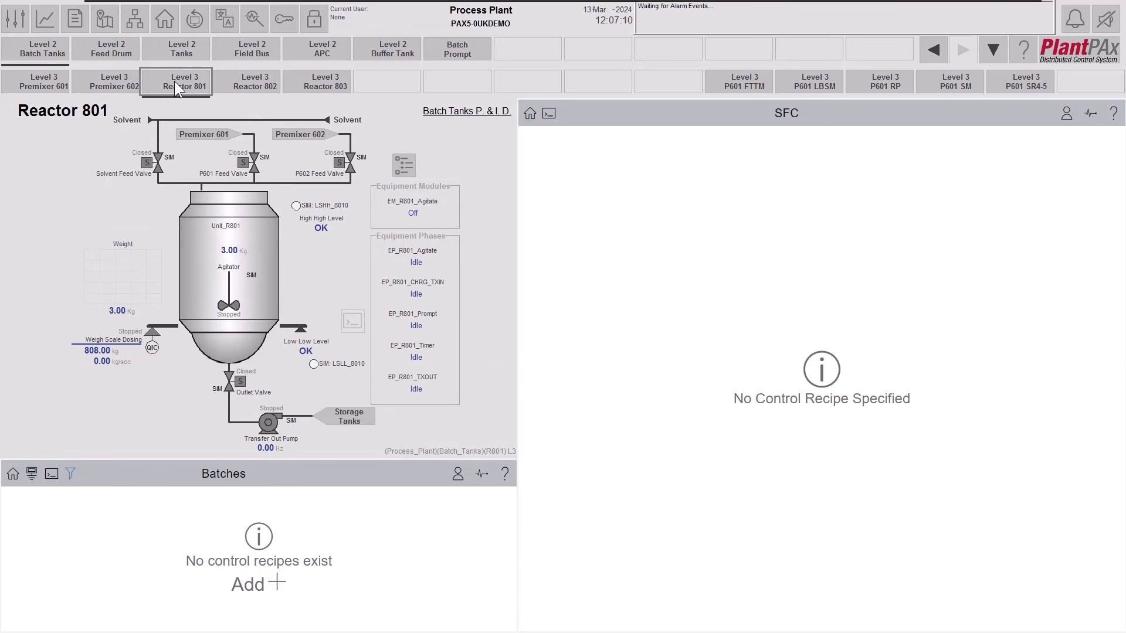
left_click(130, 53)
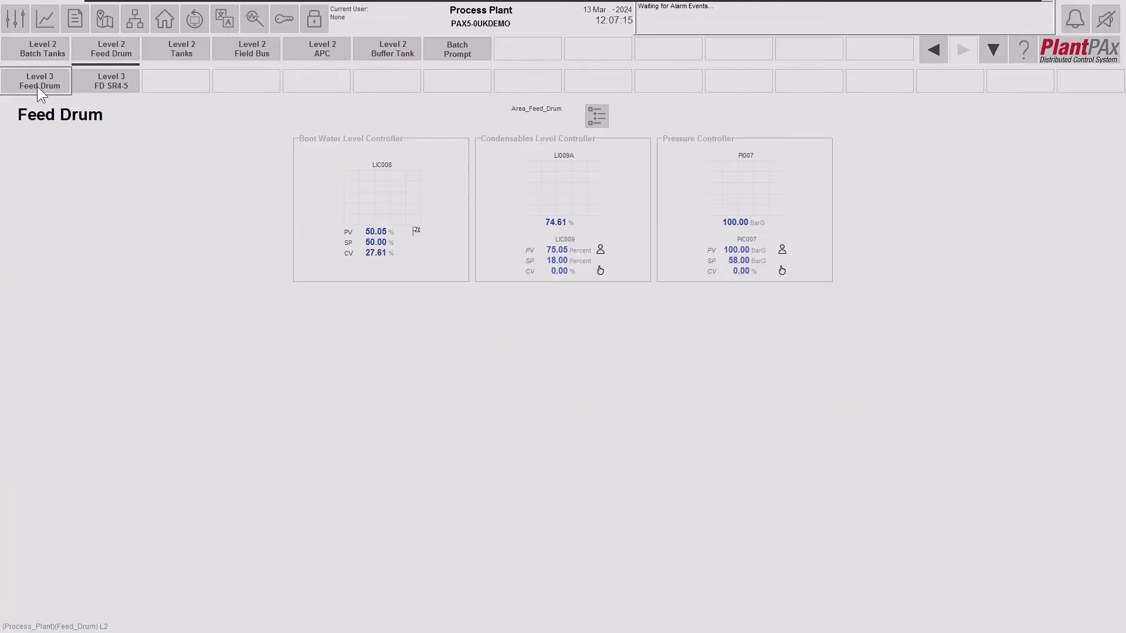
Open the Level 3 Feed Drum detail display.
left_click(37, 86)
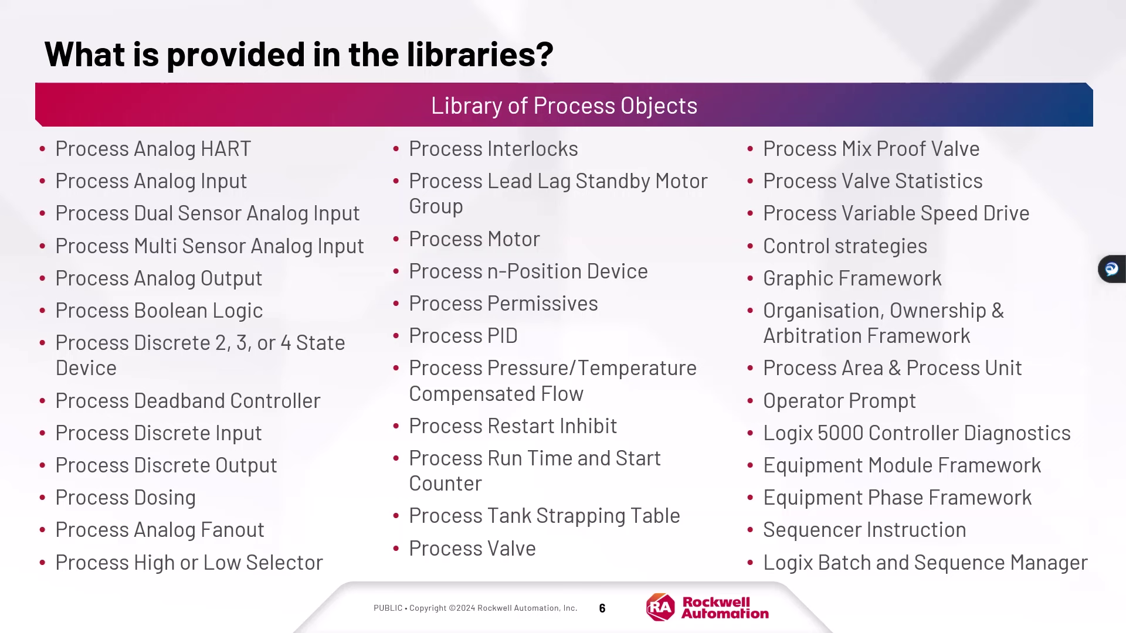
Advance the presentation to the next slide on the library of process objects.
key("Right")
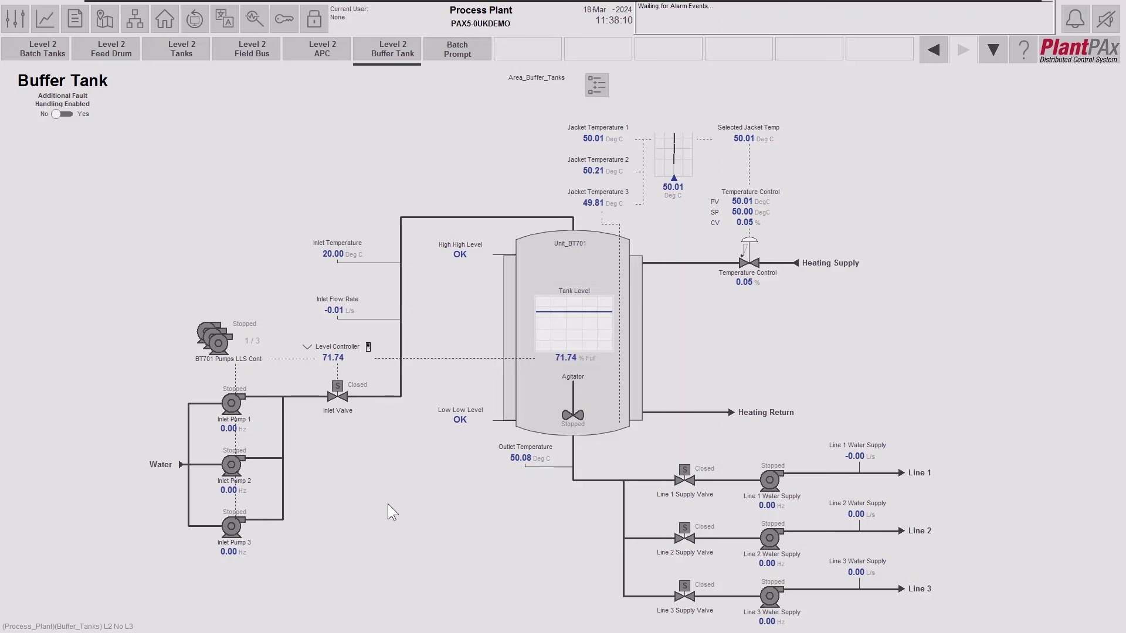
Open the Inlet Temperature, Inlet Valve and Line 1 Water Supply Pump faceplates in a row along the top.
left_click(345, 253)
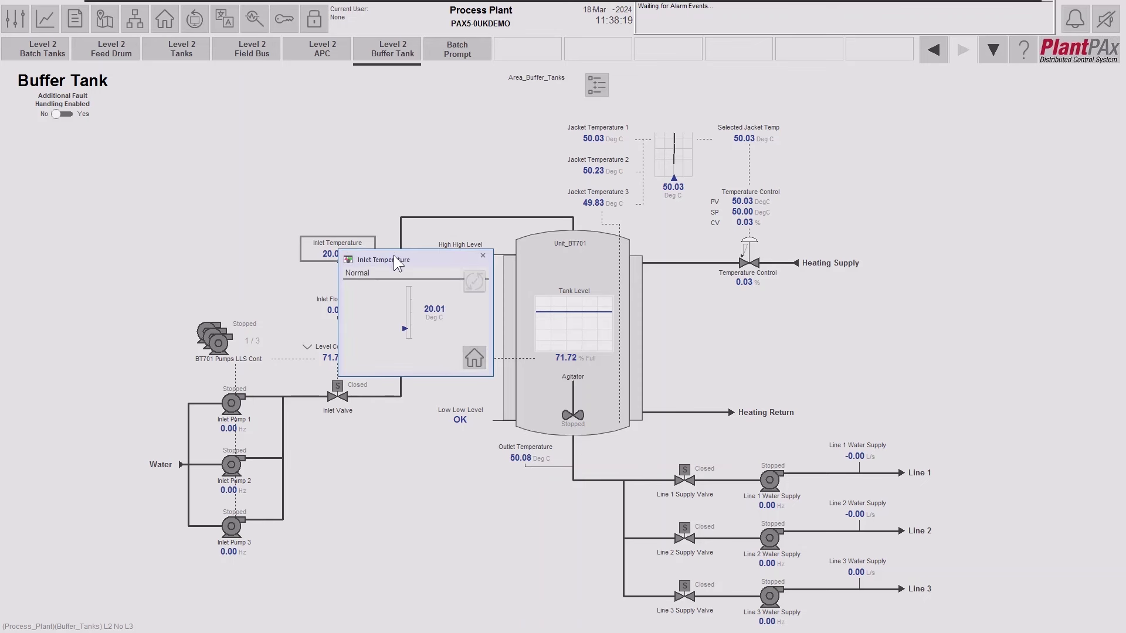
left_click_drag(395, 262, 257, 178)
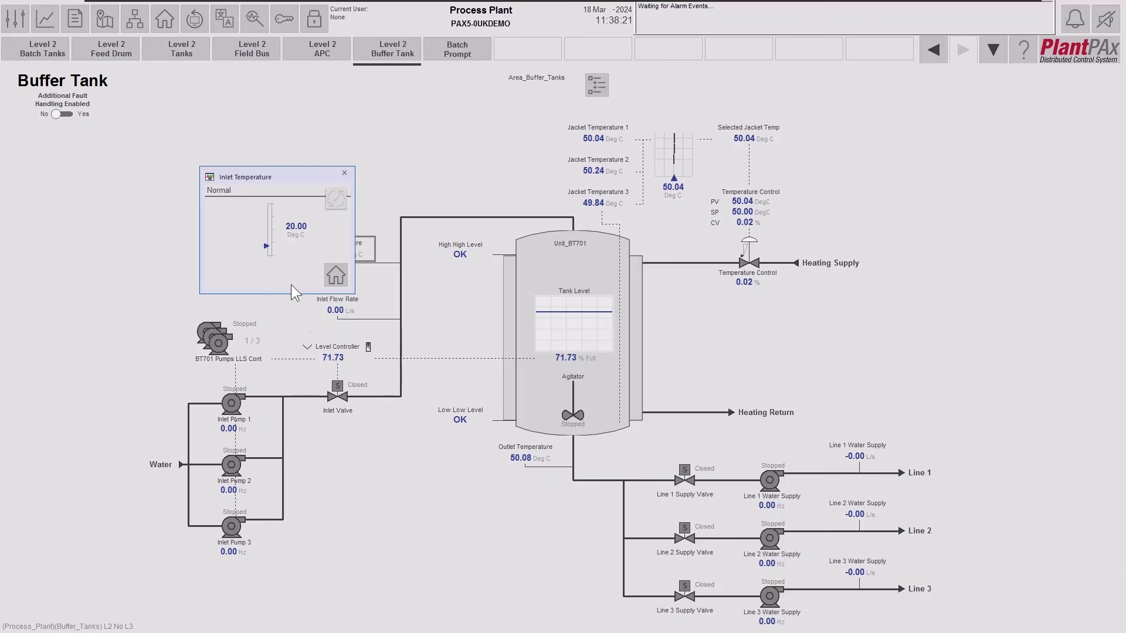
left_click(369, 404)
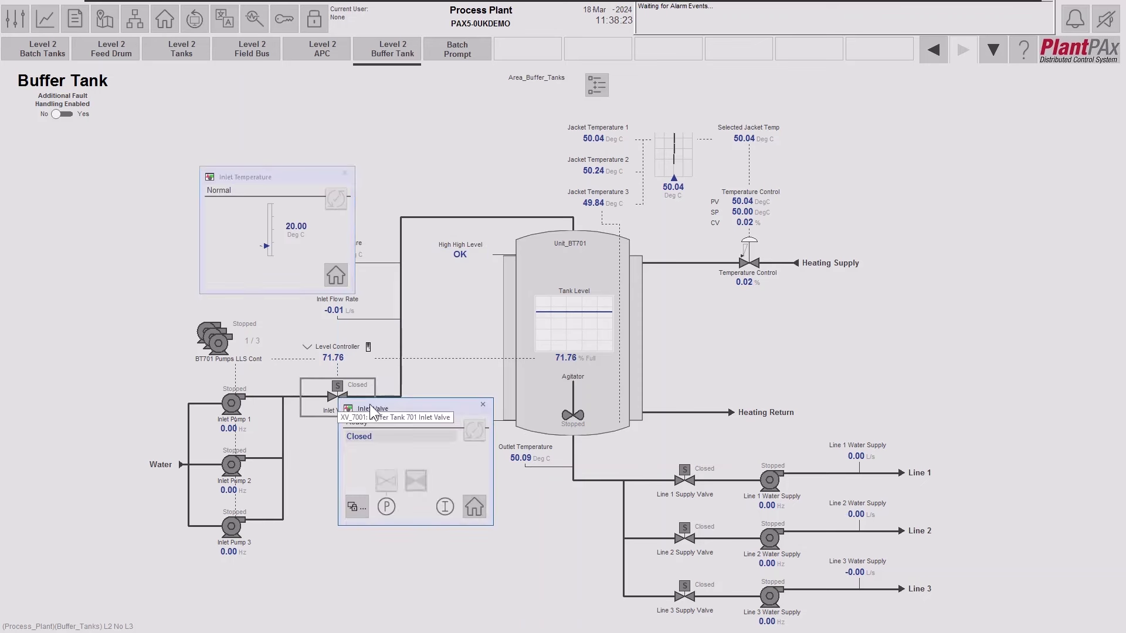
left_click_drag(384, 407, 445, 174)
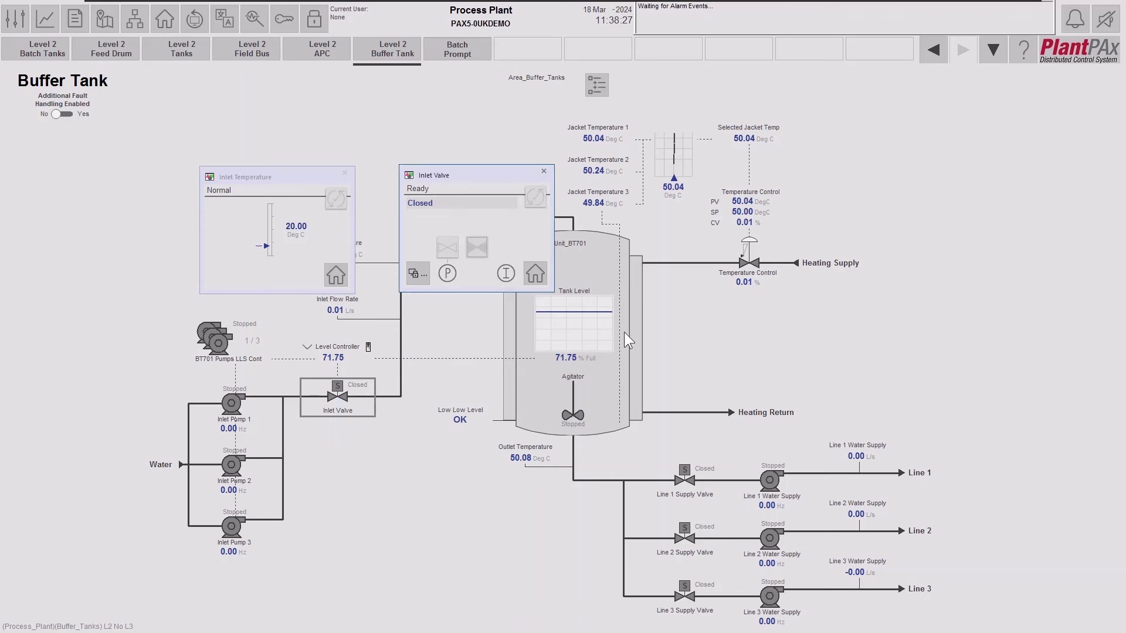
left_click(767, 482)
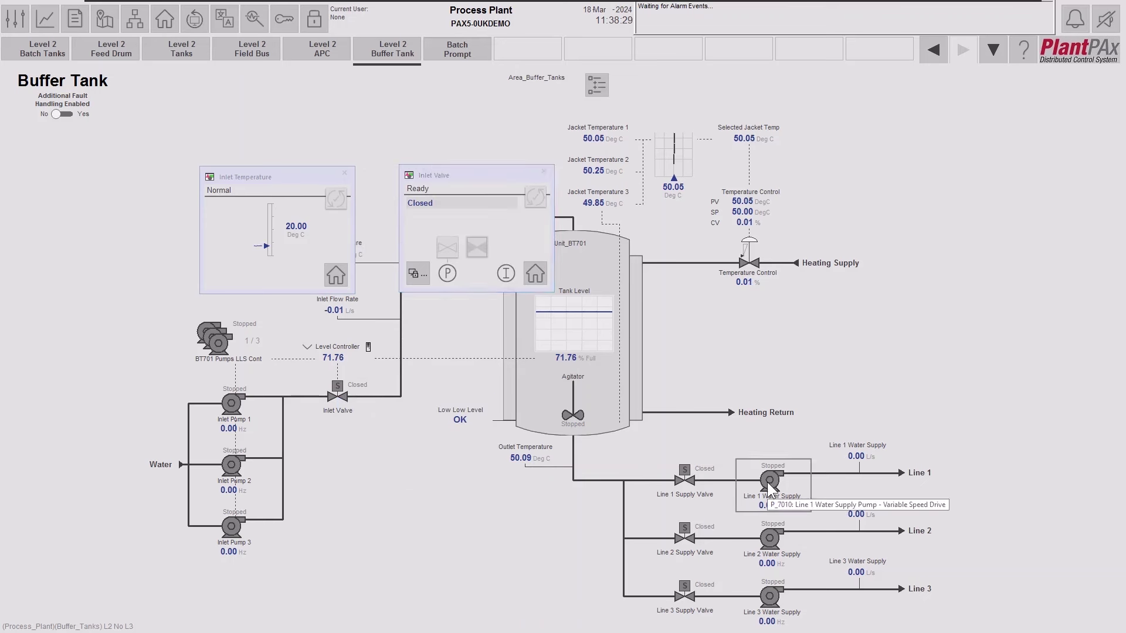
left_click_drag(804, 492, 628, 172)
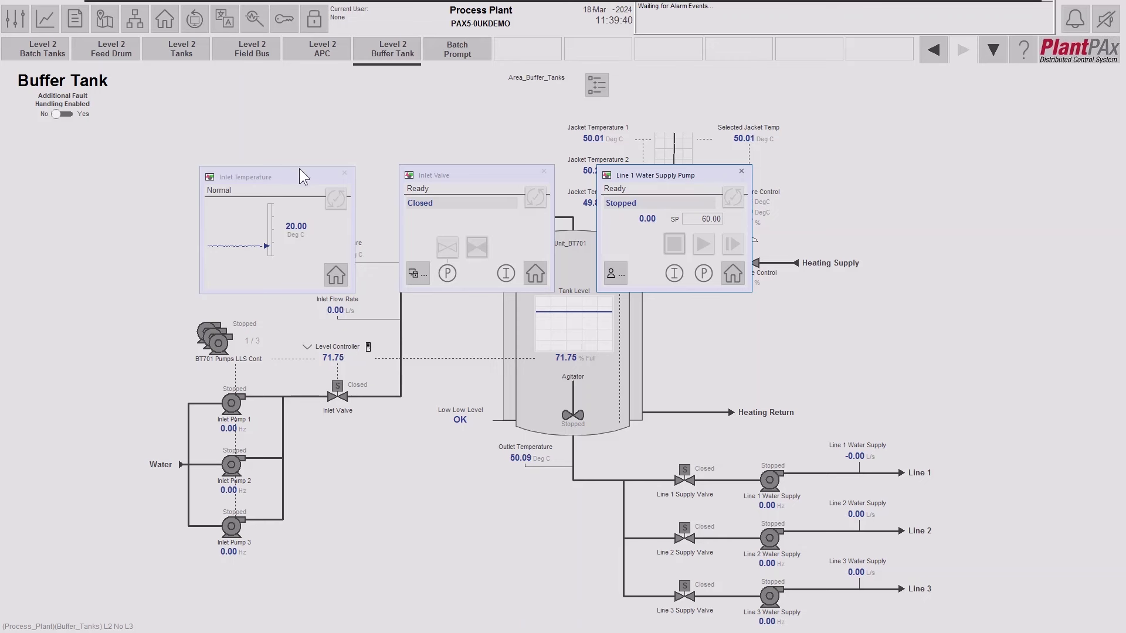
Bring the Inlet Temperature faceplate to the front.
left_click(304, 172)
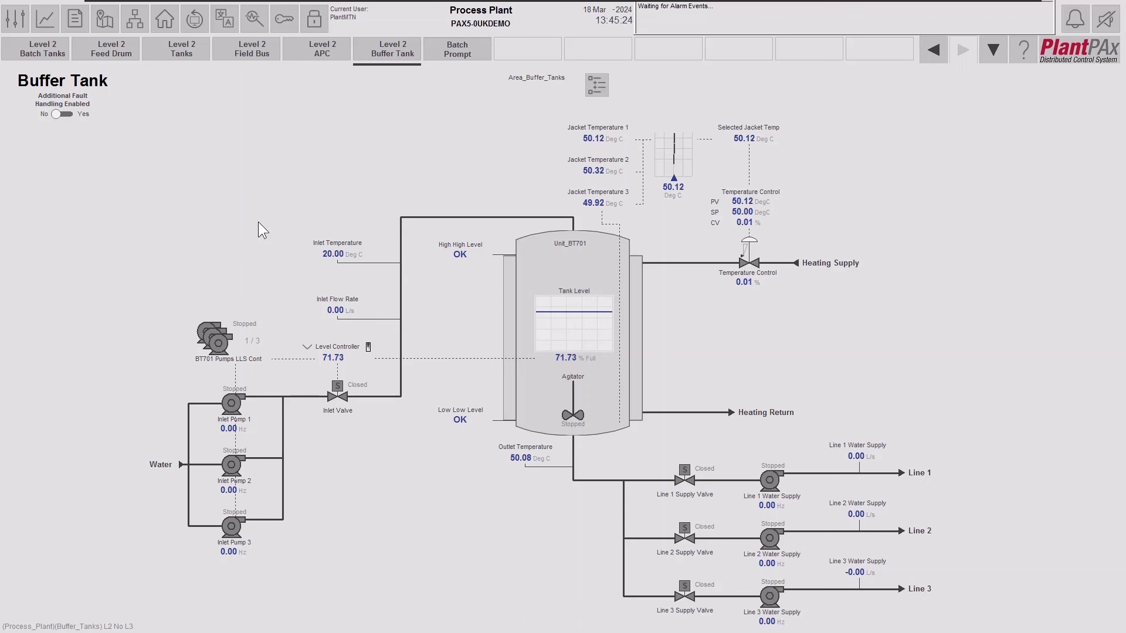
Reopen the TI_7002, XV_7001 and P_7010 faceplates across the top, bringing TI_7002 forward.
left_click(328, 253)
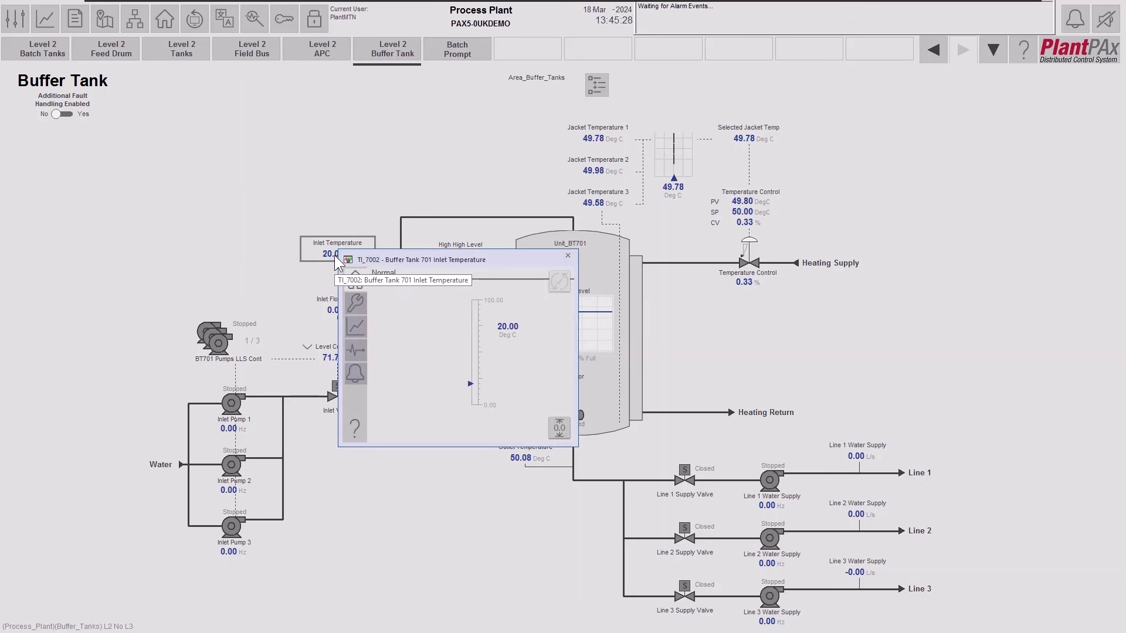
left_click_drag(427, 261, 210, 119)
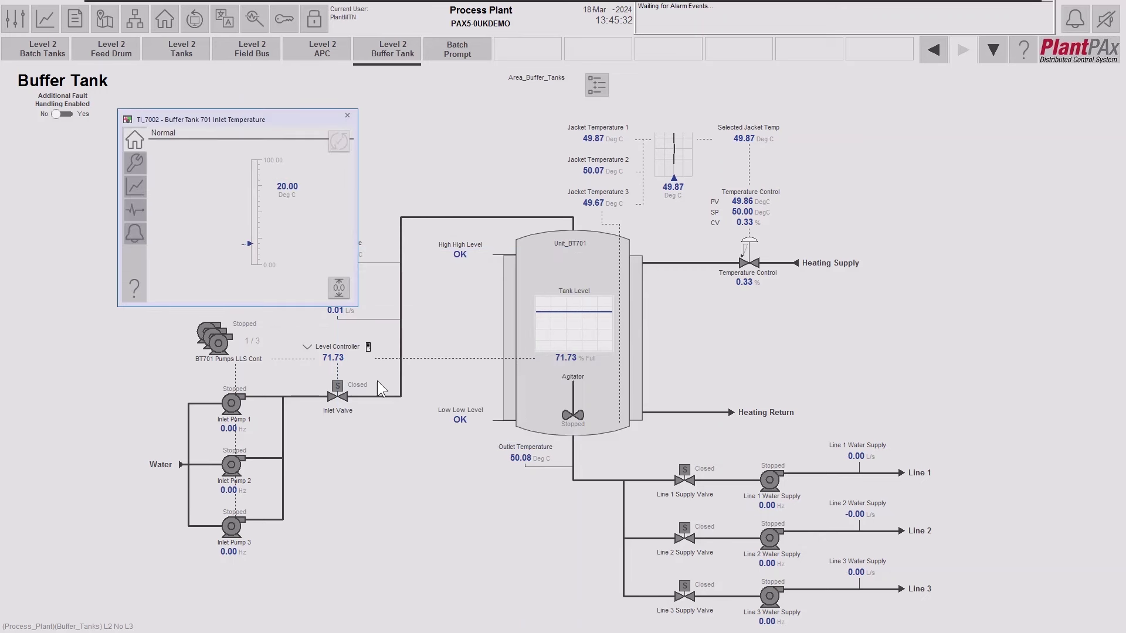
left_click(341, 402)
left_click_drag(414, 410, 469, 121)
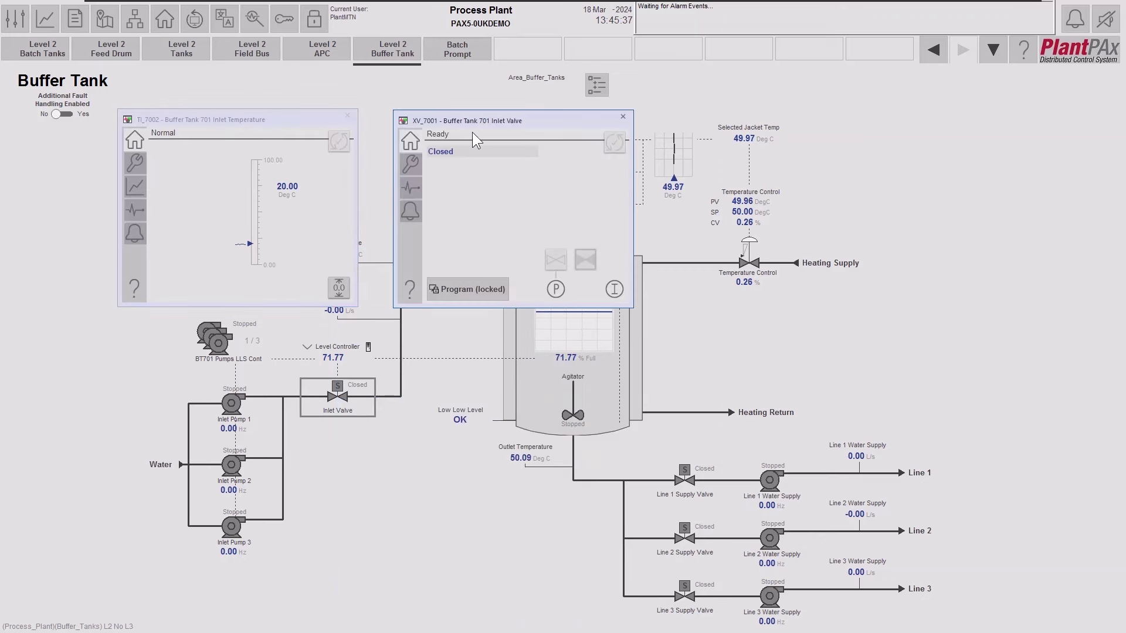
left_click(768, 482)
left_click_drag(817, 448, 720, 123)
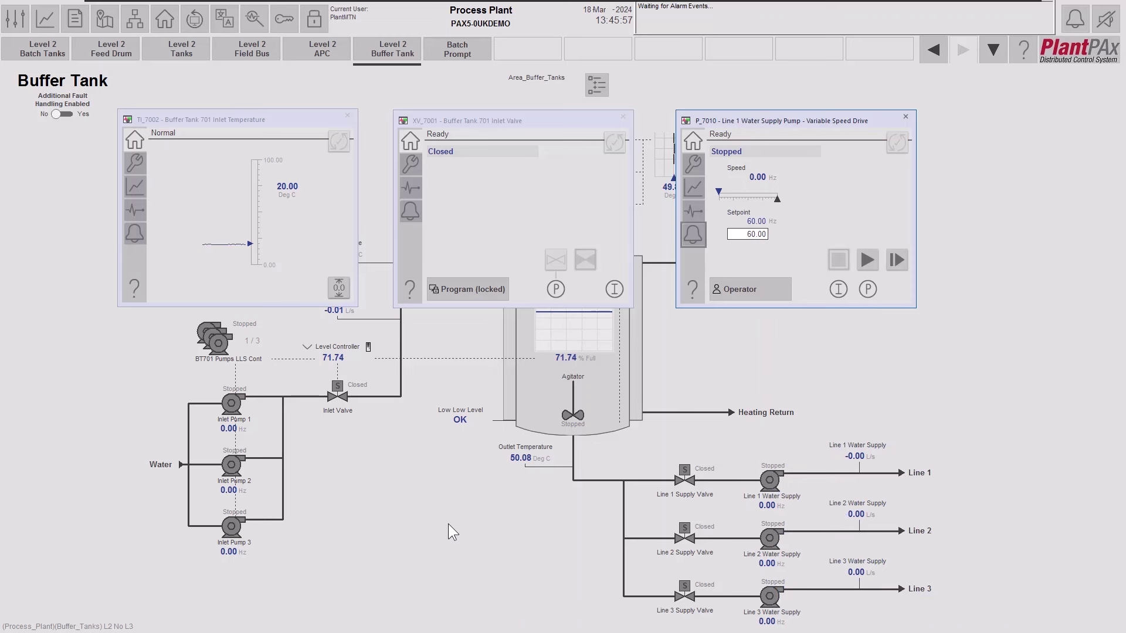
left_click(272, 114)
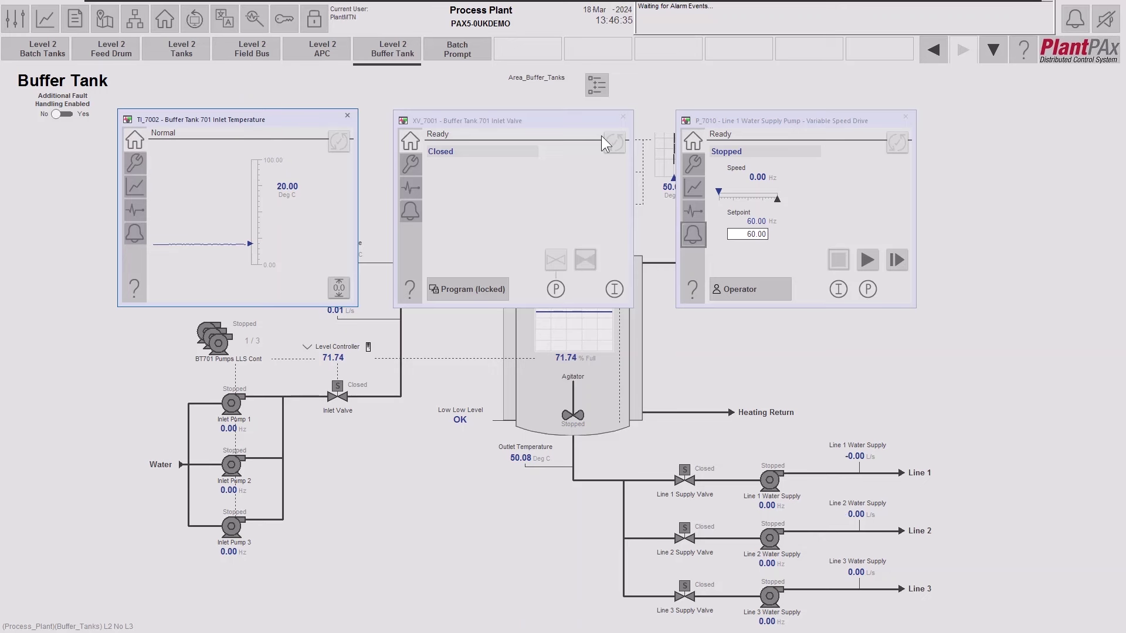
Switch the TI_7002, XV_7001 and P_7010 faceplates to their Maintenance (wrench) pages.
left_click(135, 164)
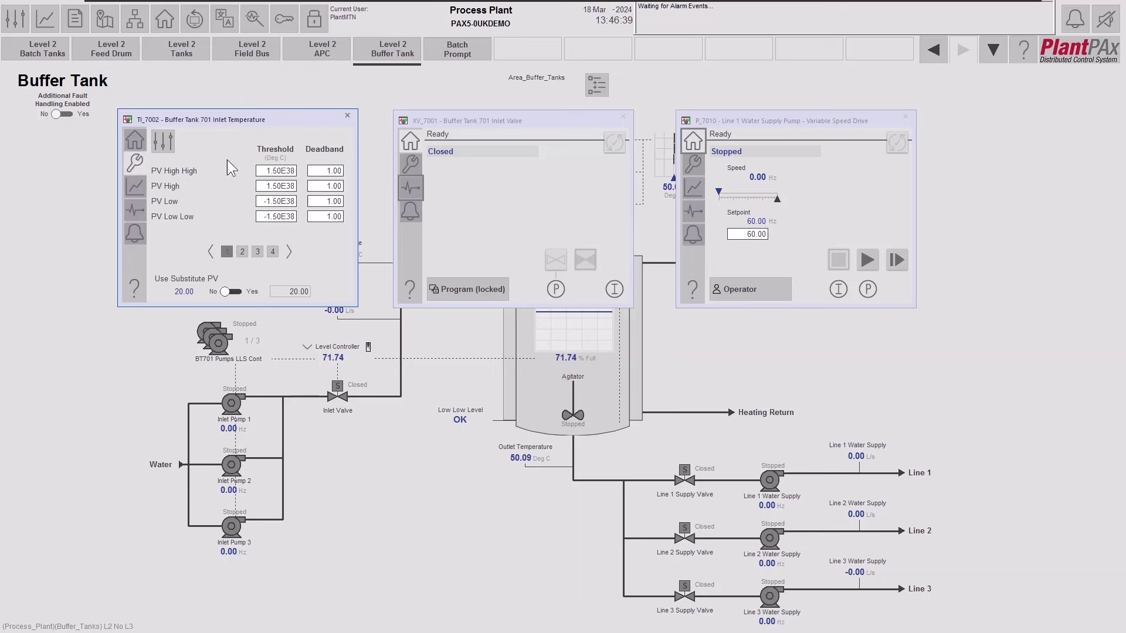
left_click(412, 164)
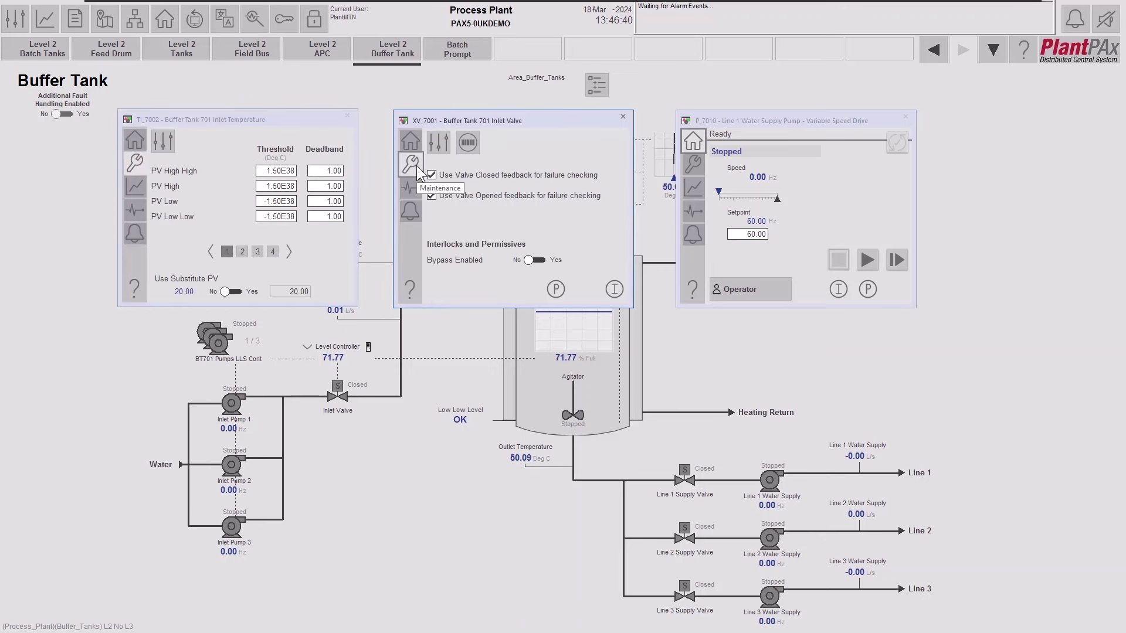
left_click(695, 165)
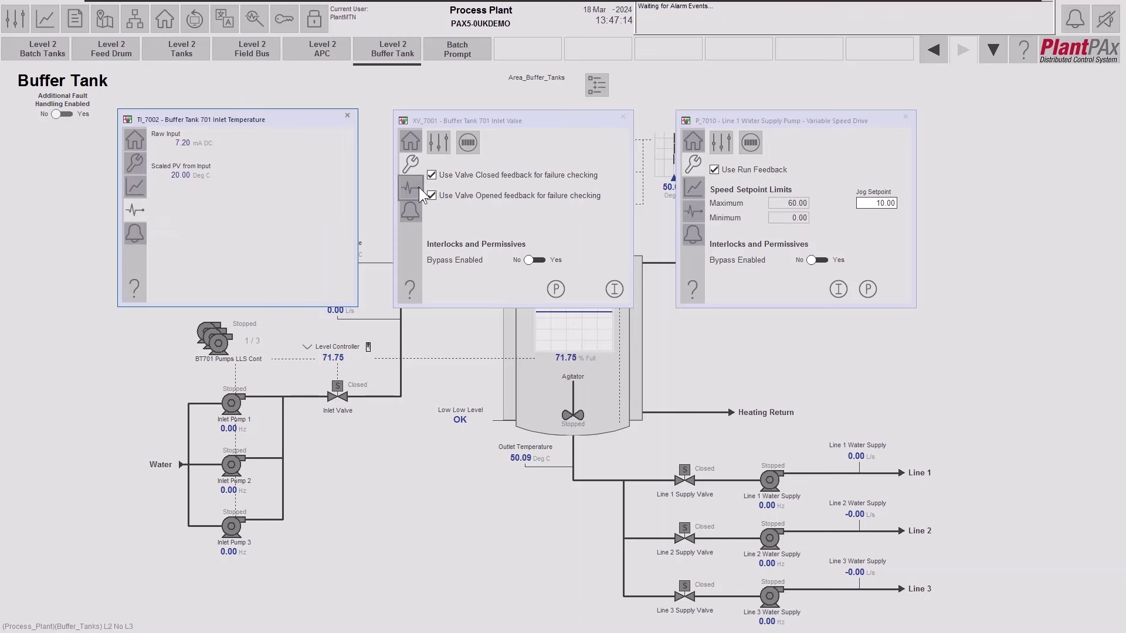
Check why XV_7001 and P_7010 are not ready, then show the Alarms page on all three faceplates.
left_click(417, 188)
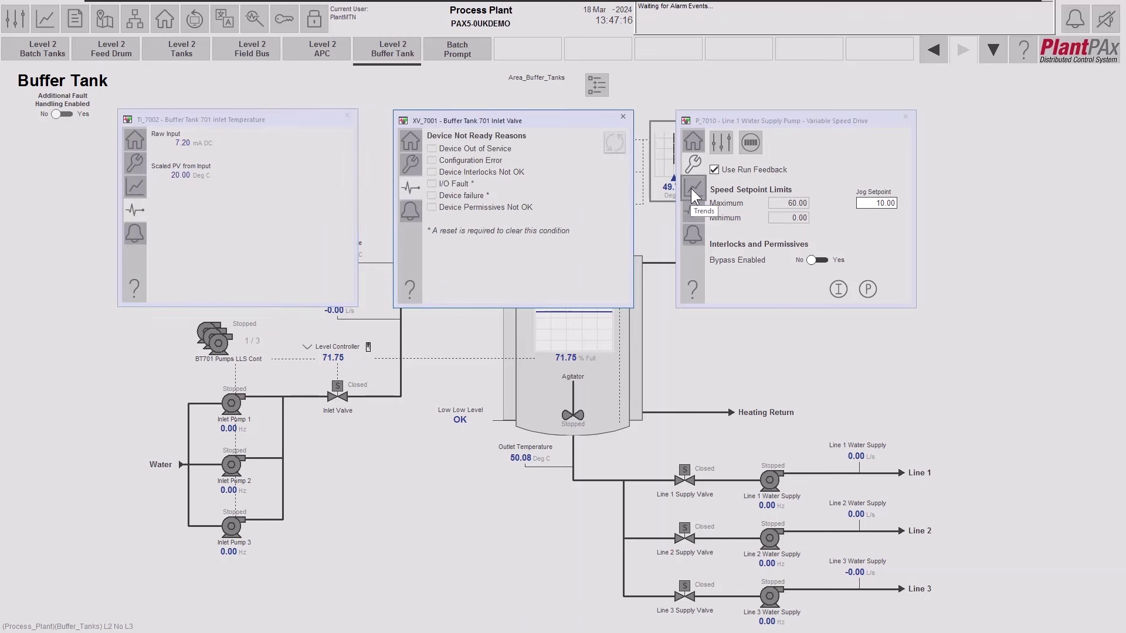
left_click(691, 210)
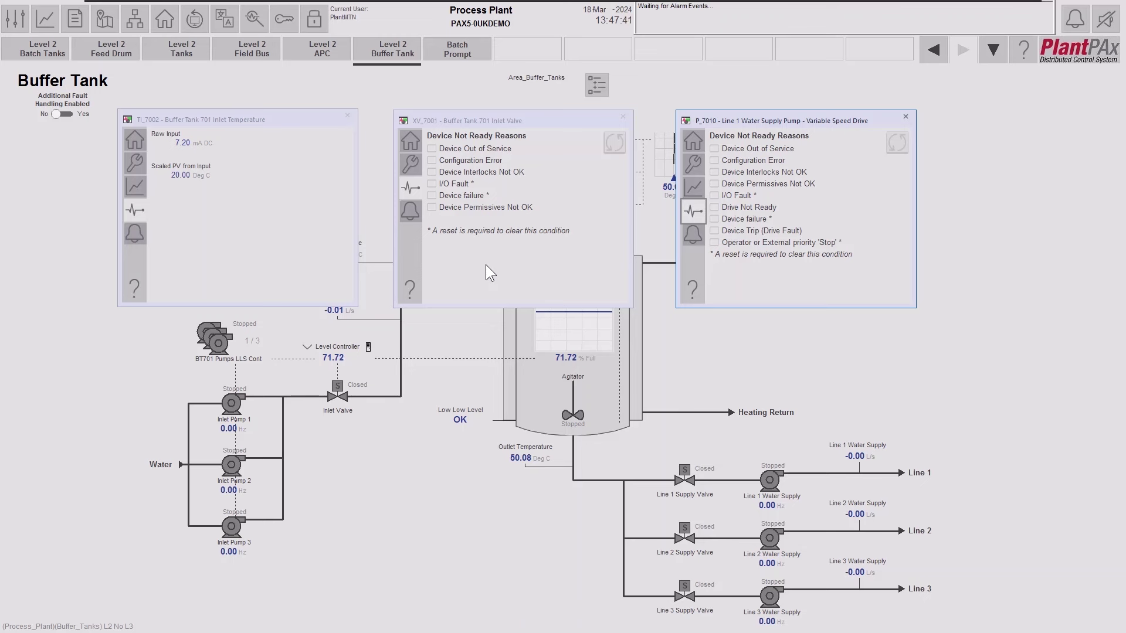
left_click(139, 233)
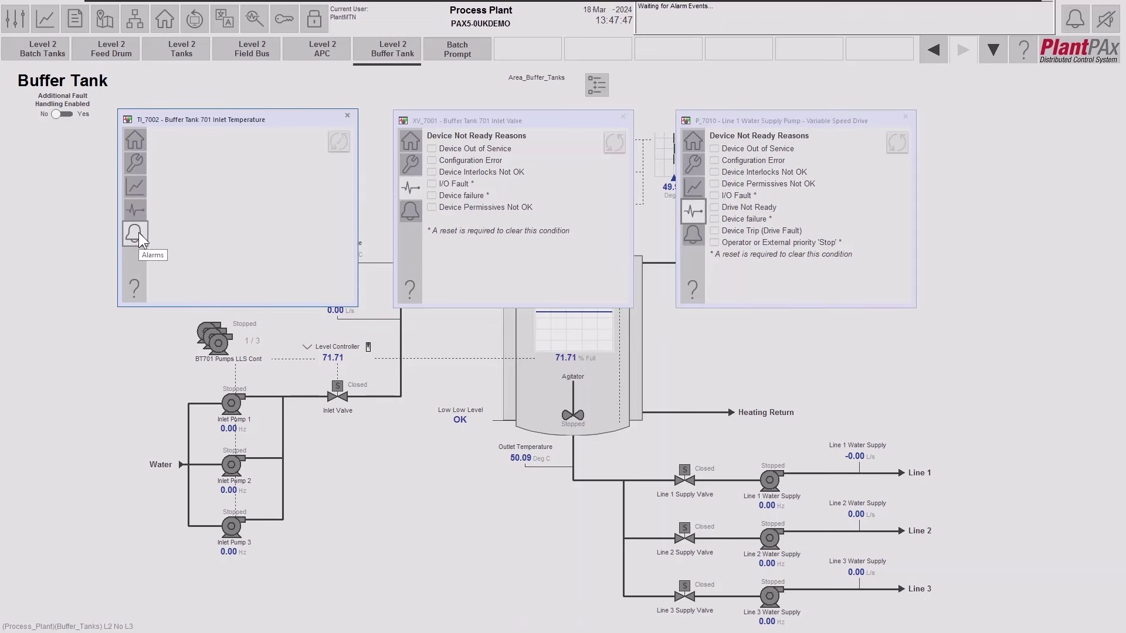
left_click(411, 214)
left_click(692, 234)
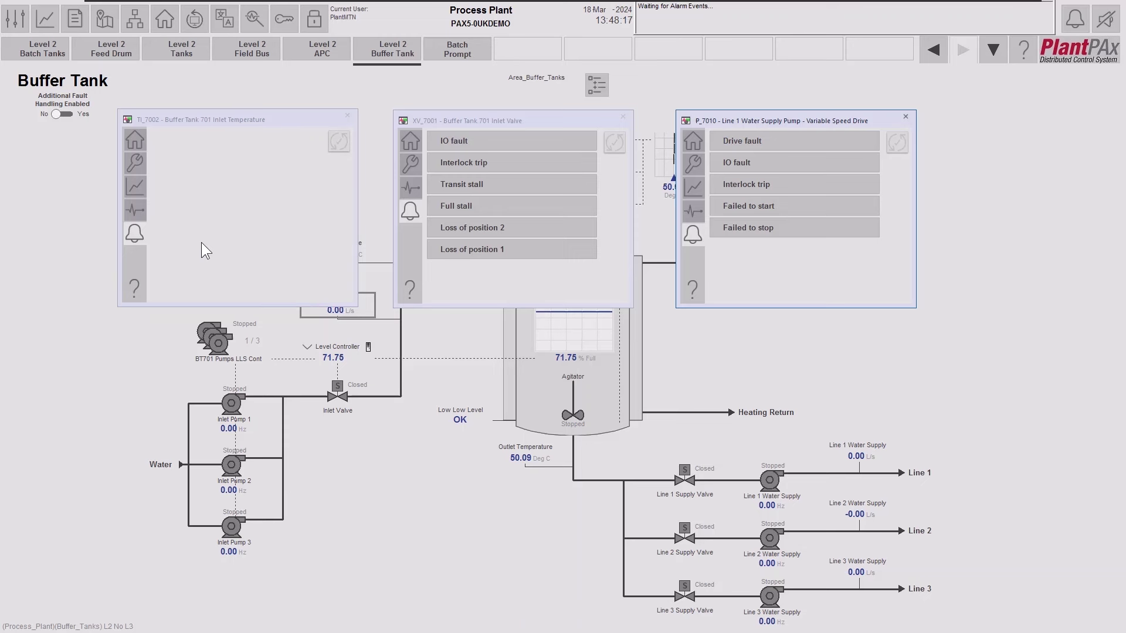
Show the Trends pages on TI_7002 and P_7010, then launch the TI_7002 PV with Limits trend.
left_click(132, 184)
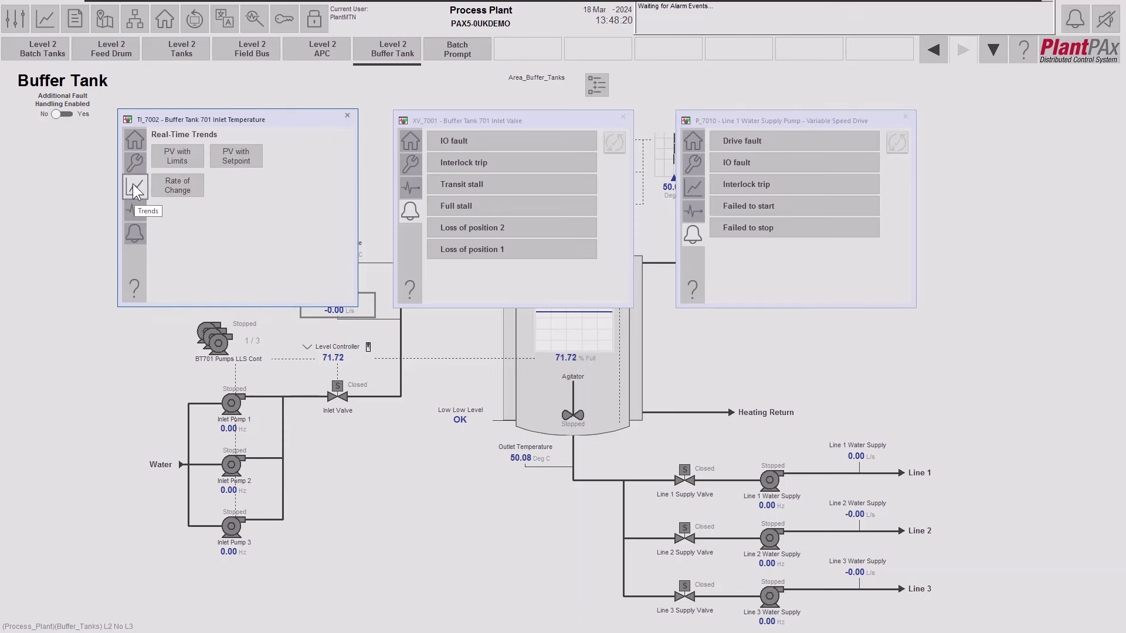
left_click(693, 187)
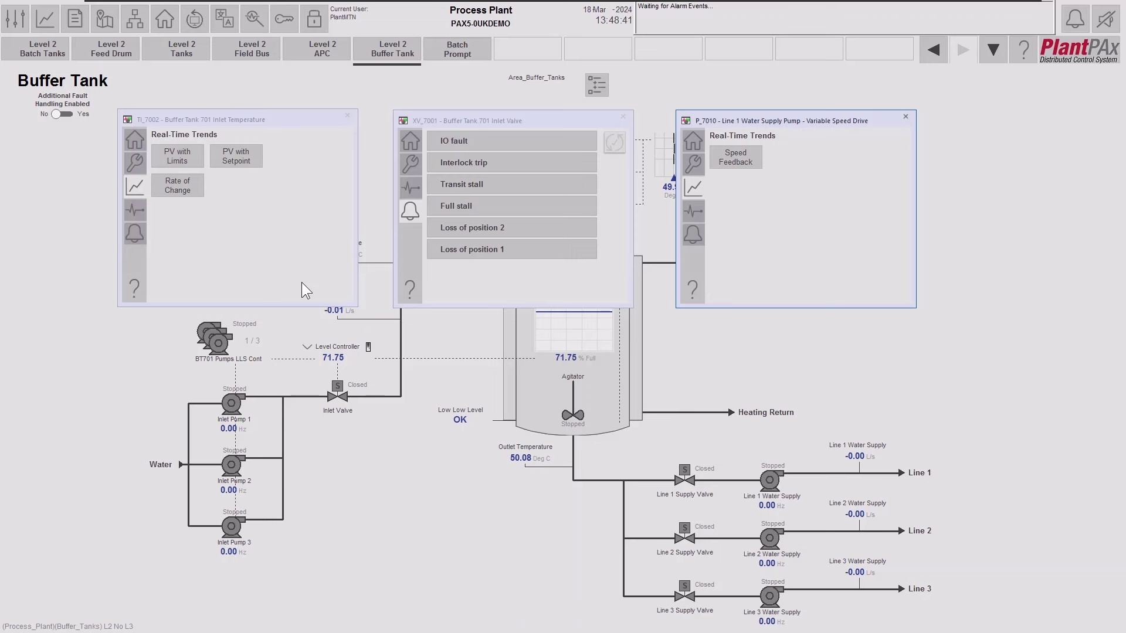
left_click(191, 152)
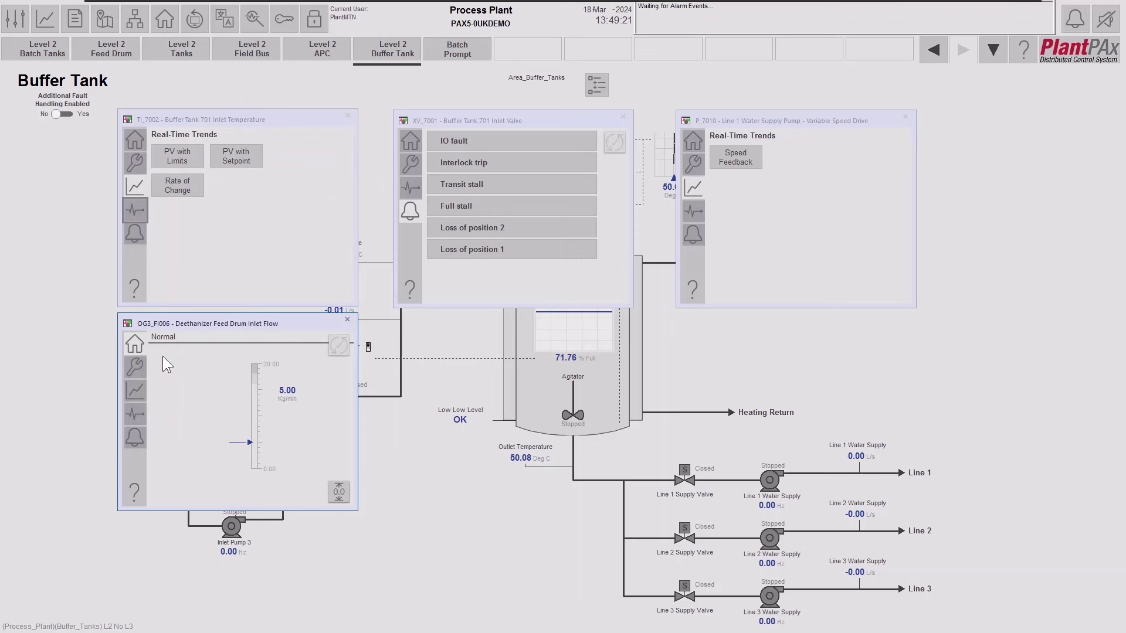
Open the OG3_FI006 inlet flow historical PV trend, zoom out, and pan back to earlier times.
left_click(142, 391)
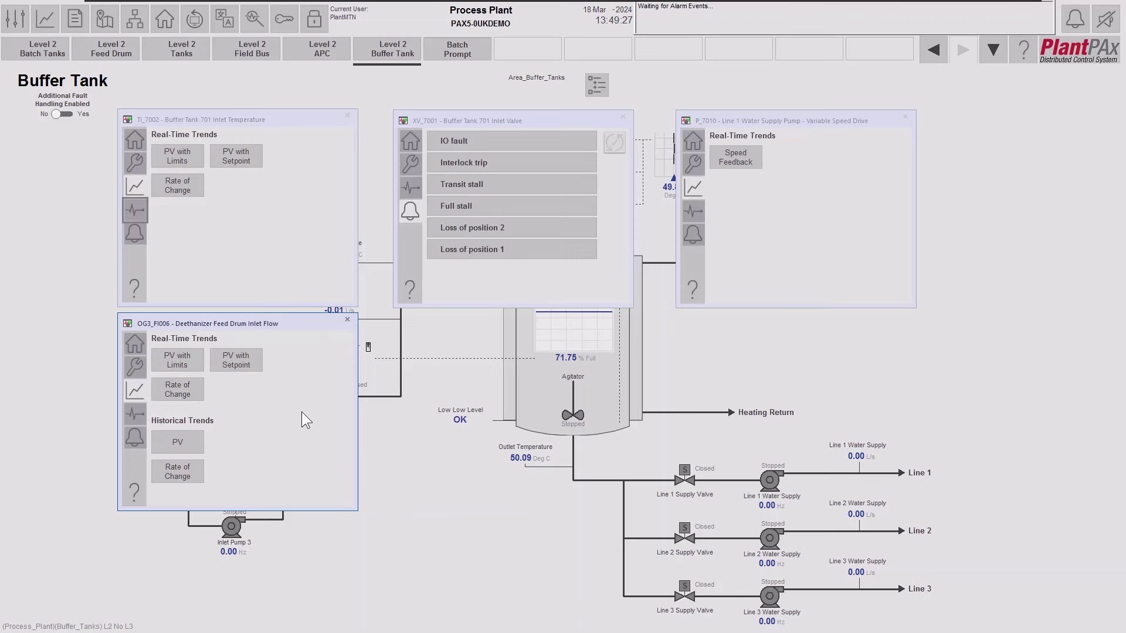
left_click(186, 441)
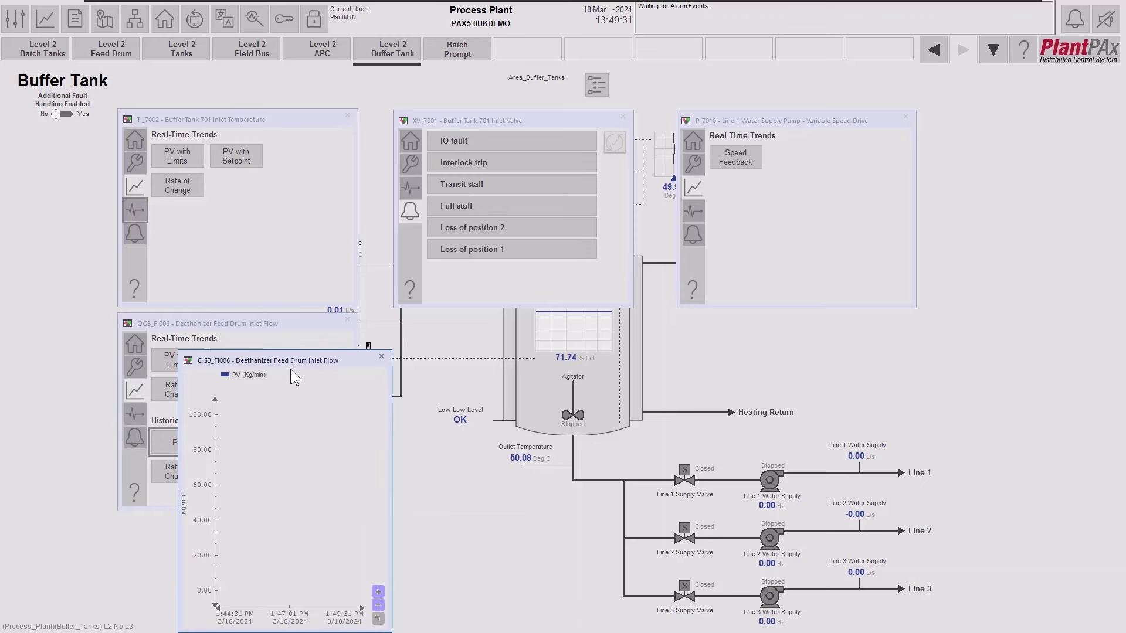
left_click_drag(292, 360, 335, 333)
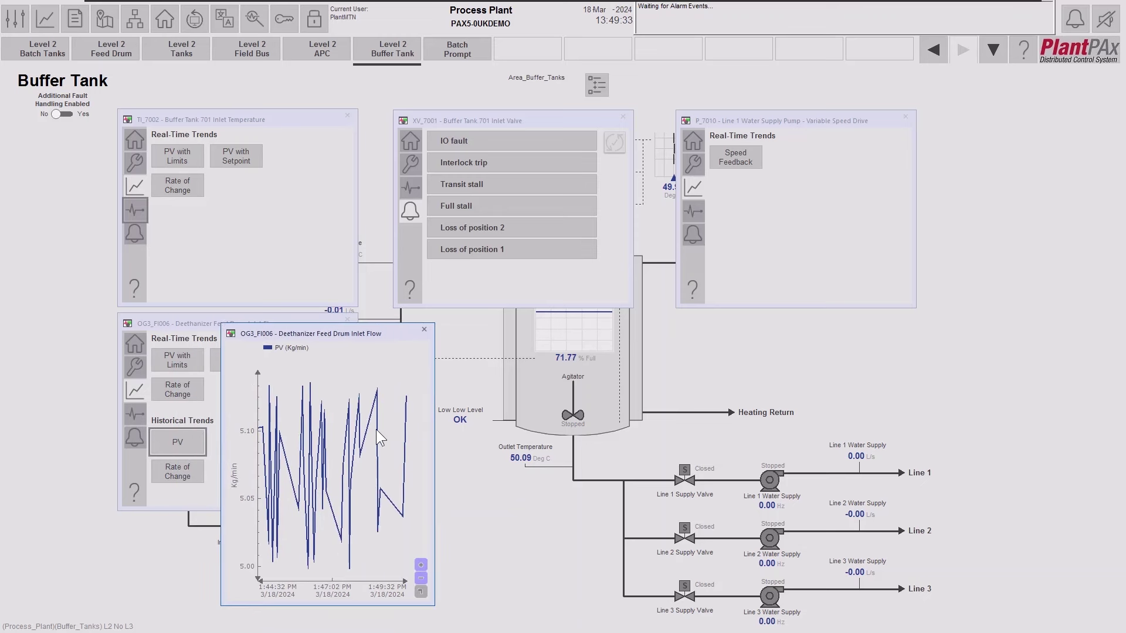
left_click(421, 579)
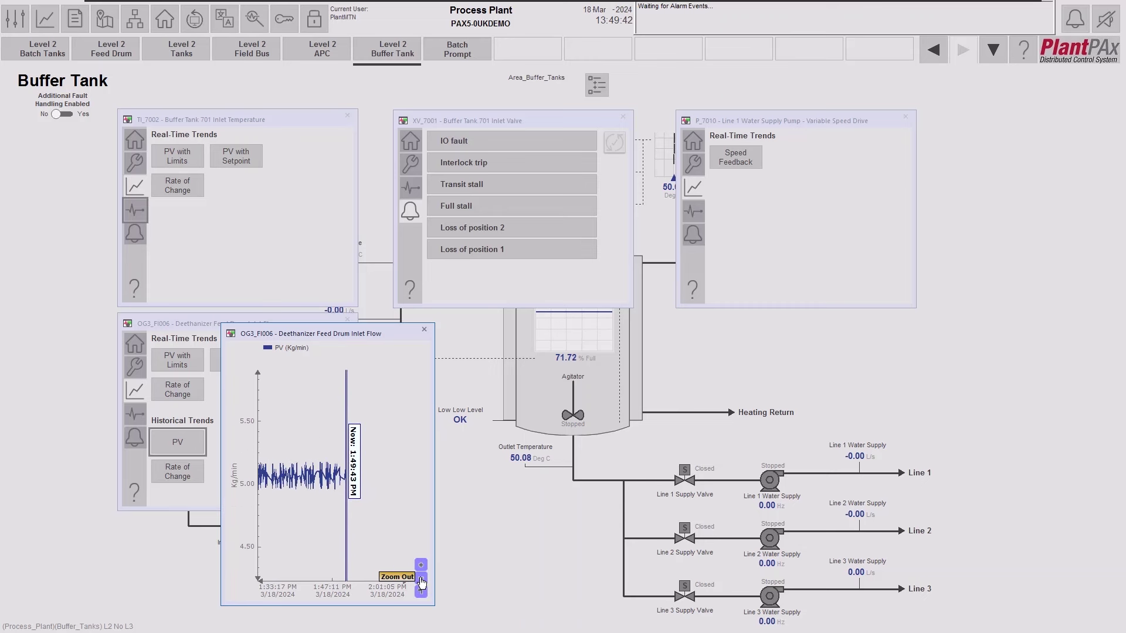
mouse_move(300, 479)
mouse_move(300, 479)
left_mouse_down()
mouse_move(352, 477)
mouse_move(292, 473)
mouse_move(327, 474)
left_mouse_up()
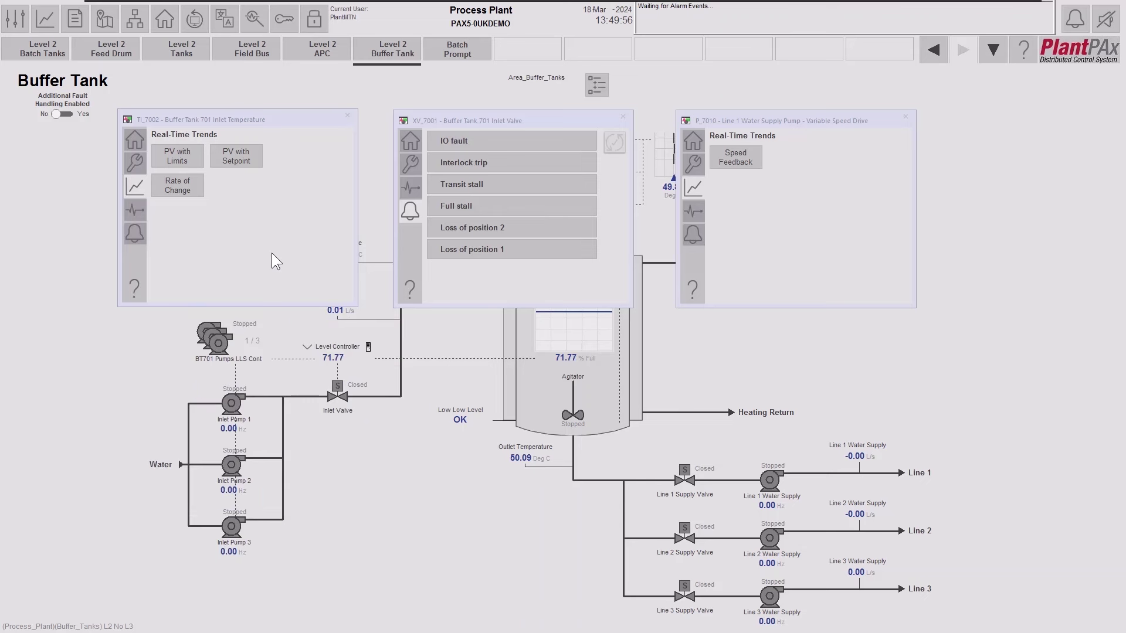
left_click(133, 289)
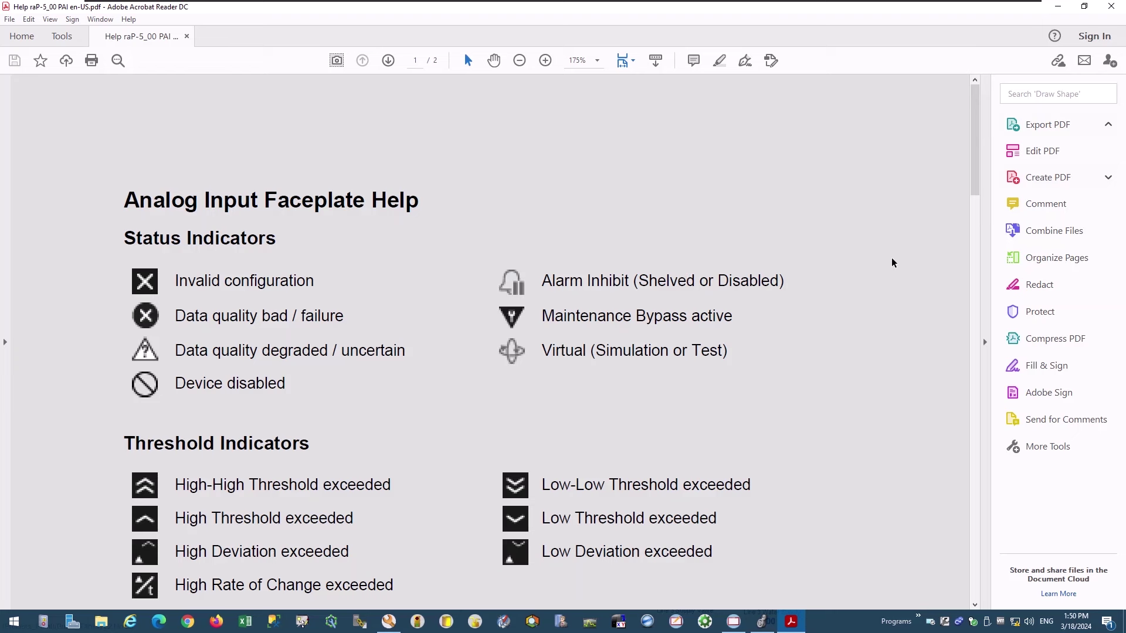
left_click(1109, 10)
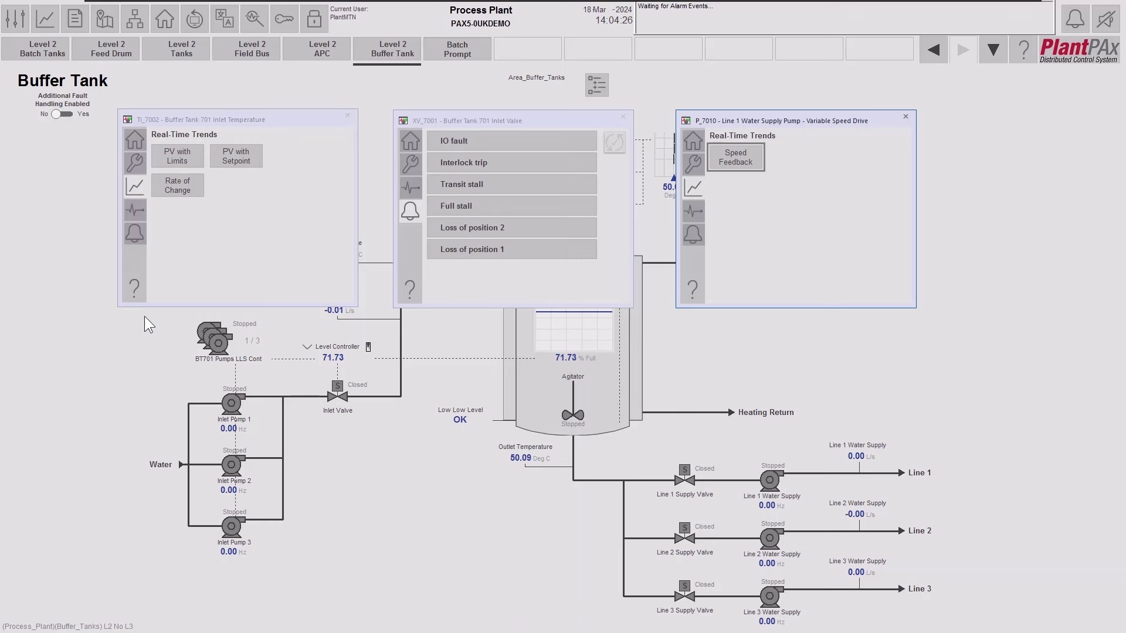
Switch the TI_7002, XV_7001 and P_7010 faceplates to their wrench Maintenance tabs.
left_click(254, 123)
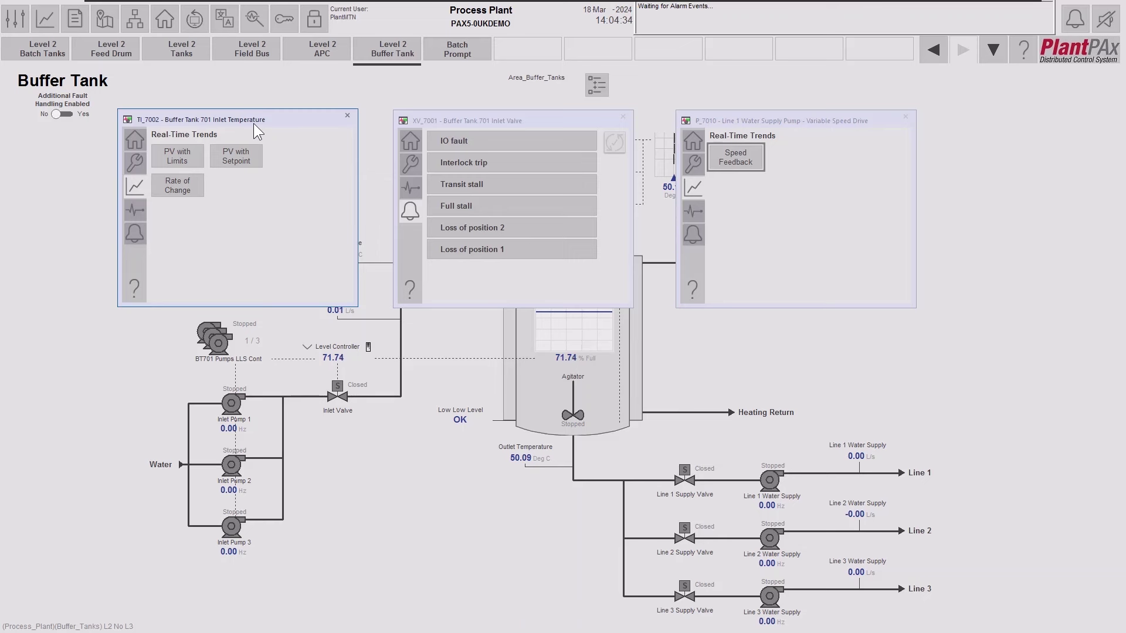
left_click(138, 161)
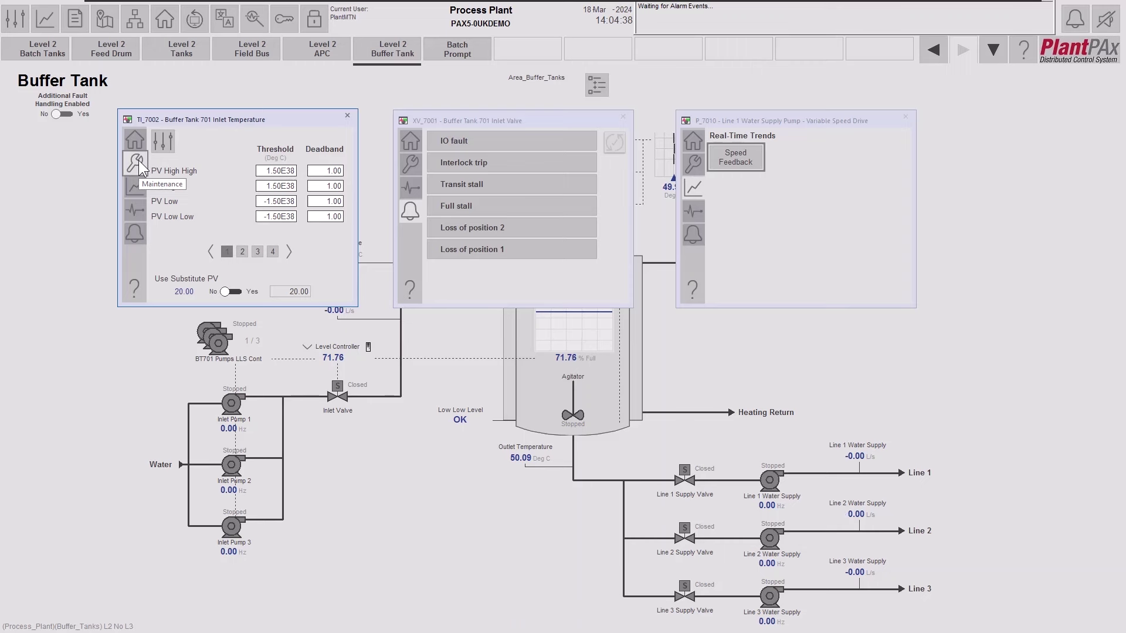
left_click(412, 169)
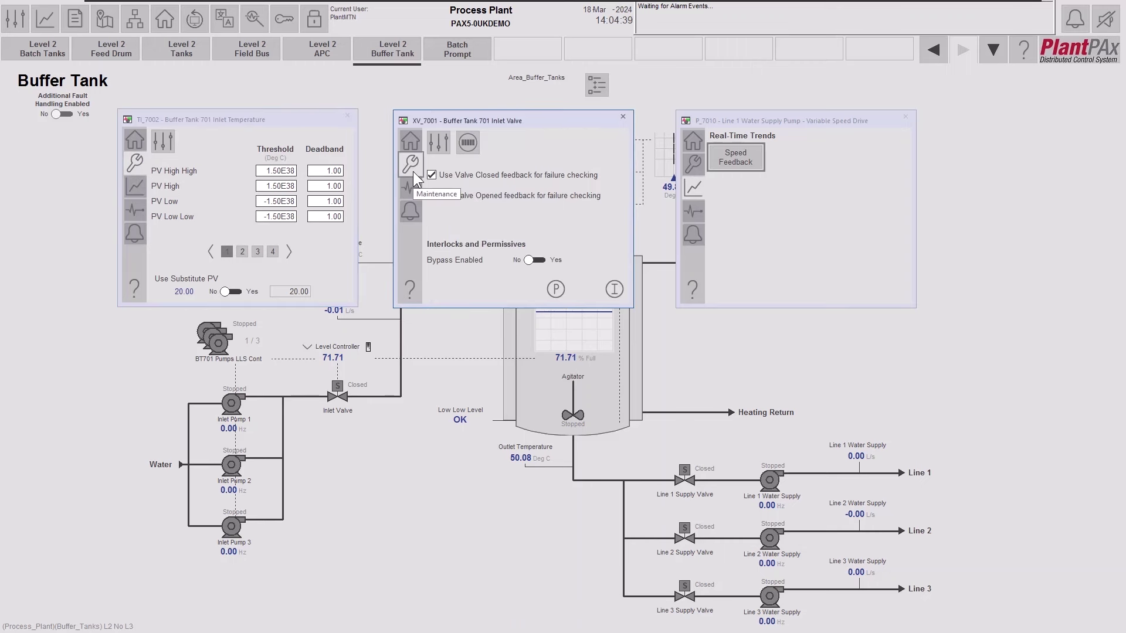
left_click(694, 165)
left_click(163, 141)
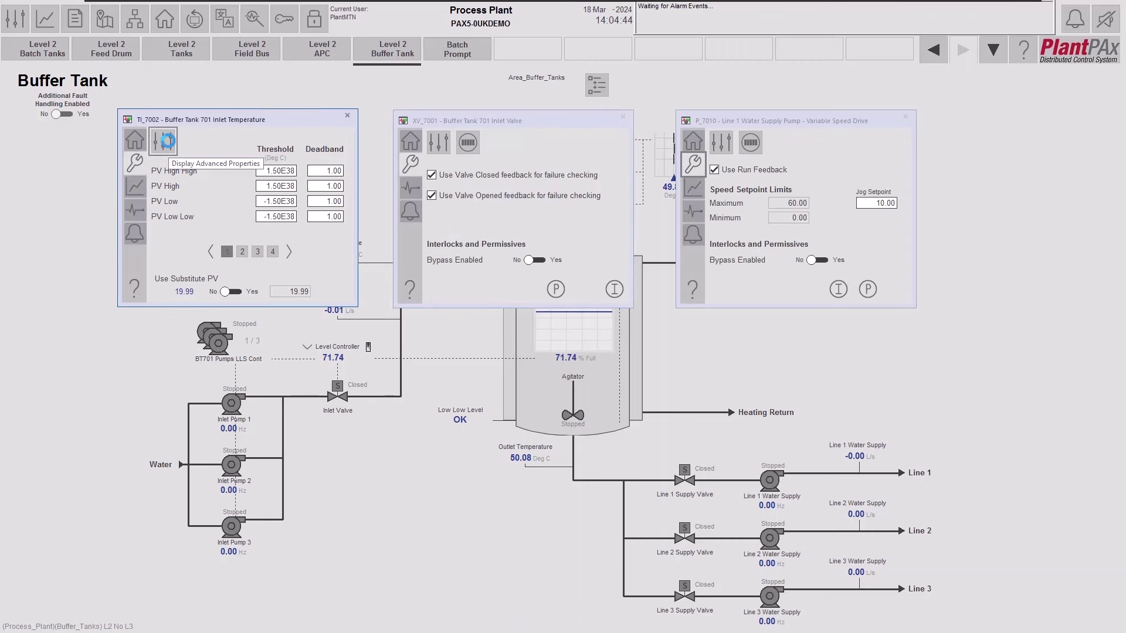
Open advanced properties for TI_7002, XV_7001 and P_7010, moving each engineering window aside.
left_click_drag(227, 152, 147, 227)
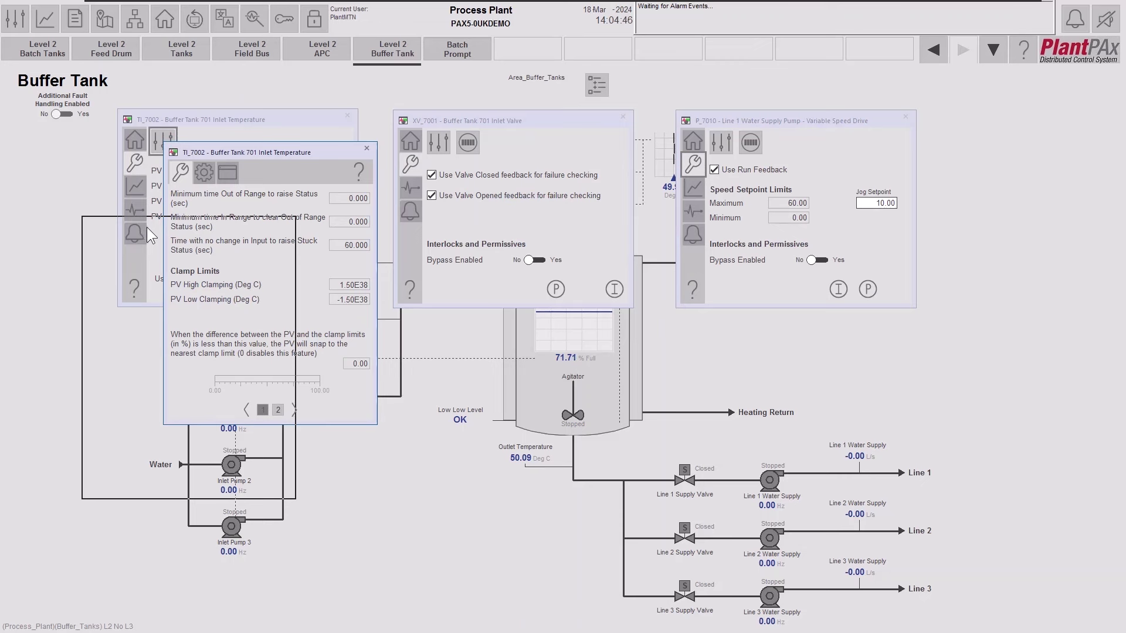
left_click(442, 152)
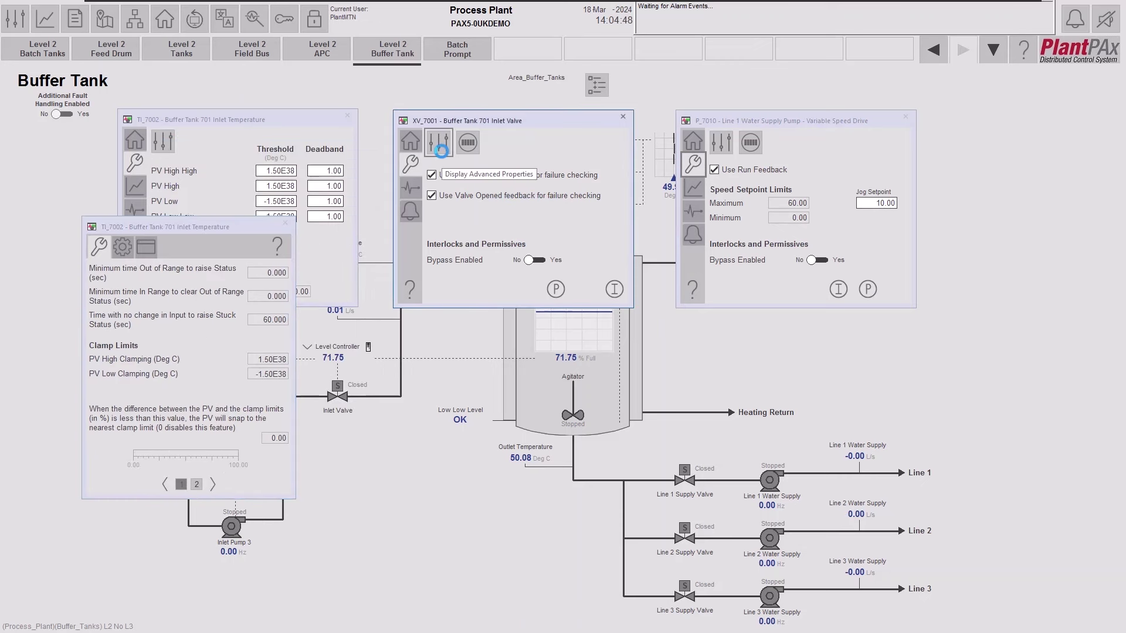
left_click_drag(505, 153, 452, 220)
left_click(720, 148)
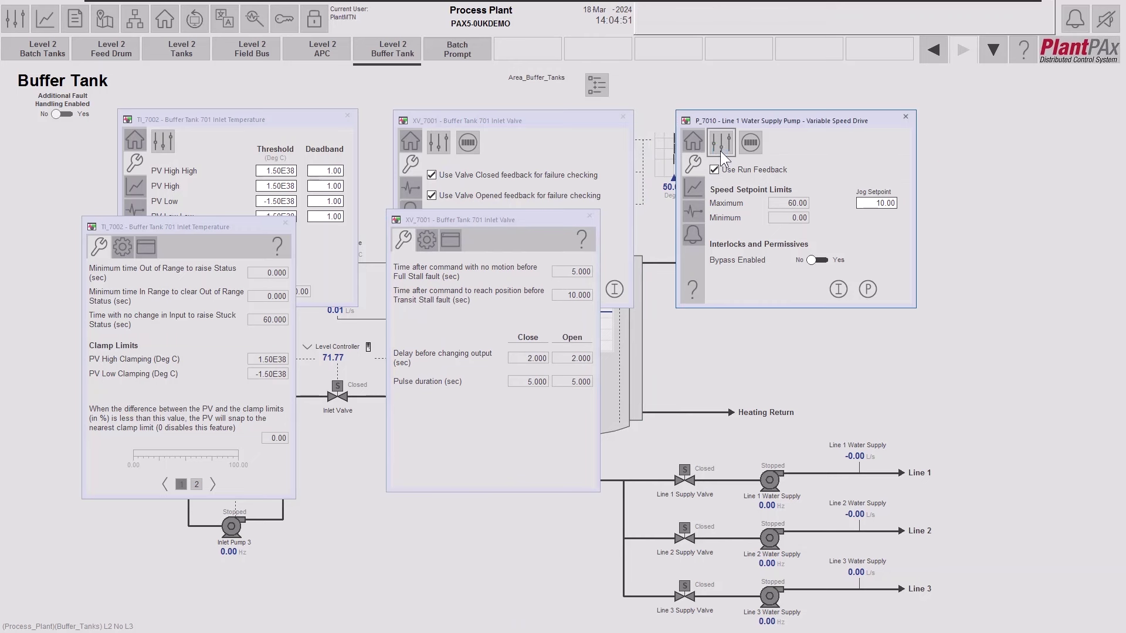
left_click_drag(769, 157, 727, 232)
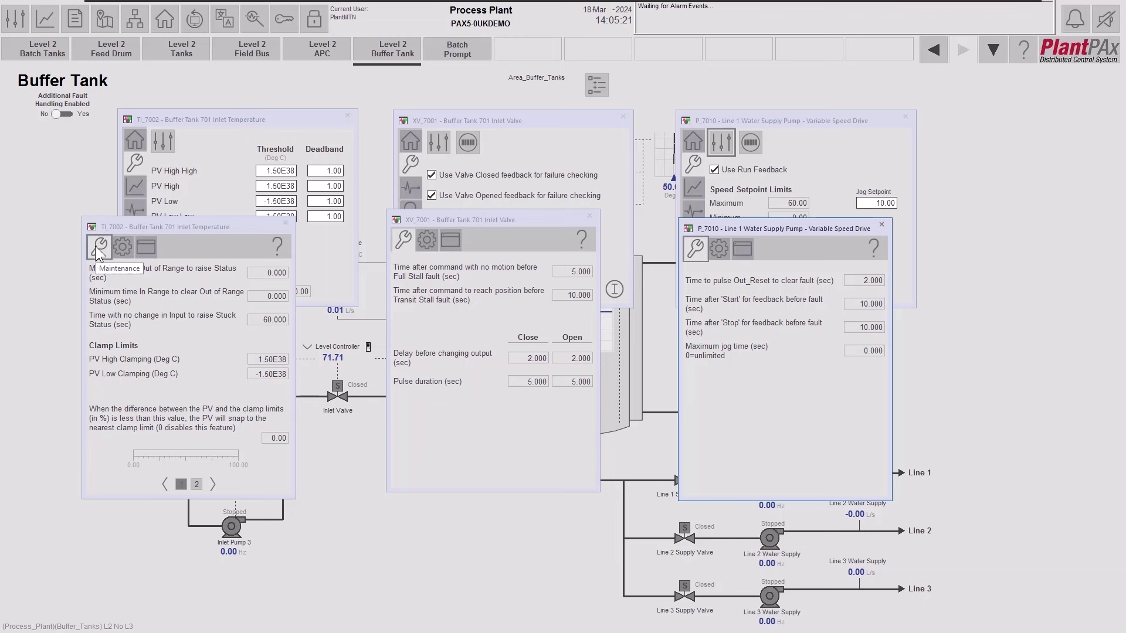
Show TI_7002 raw input scaling and XV_7001 valve type configuration, then bring the pump faceplate forward.
left_click(125, 245)
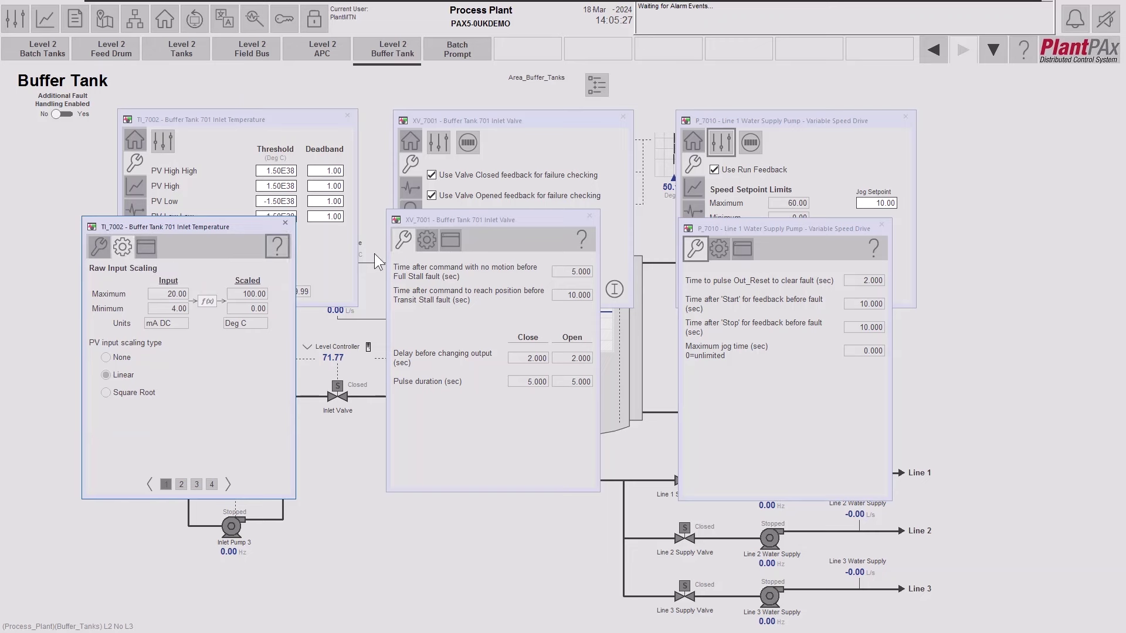
left_click(424, 240)
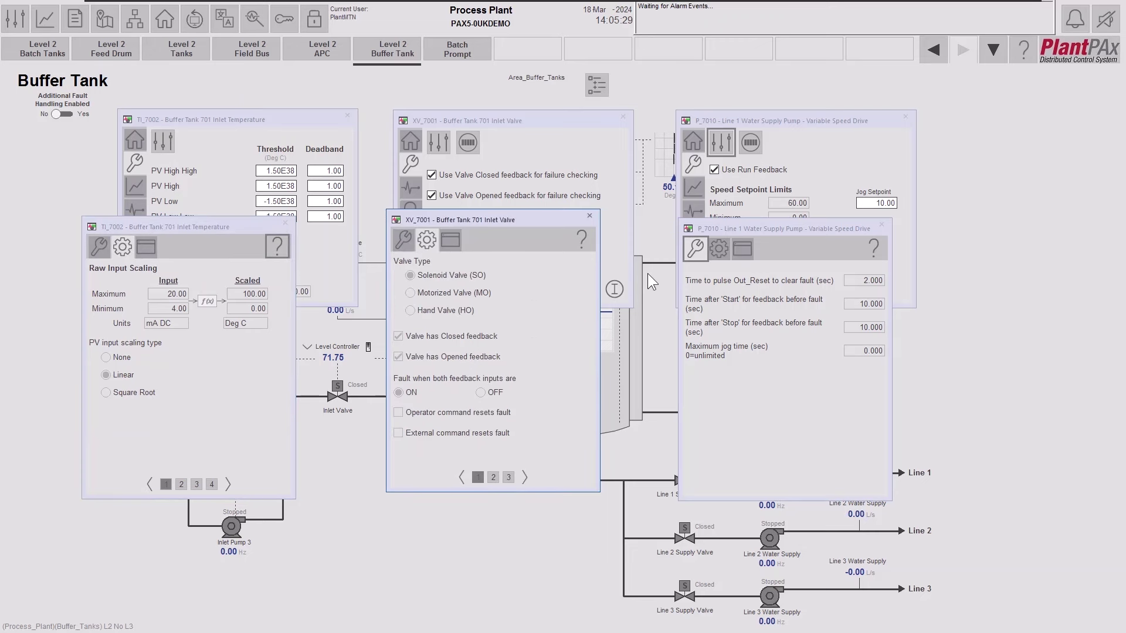
left_click(715, 252)
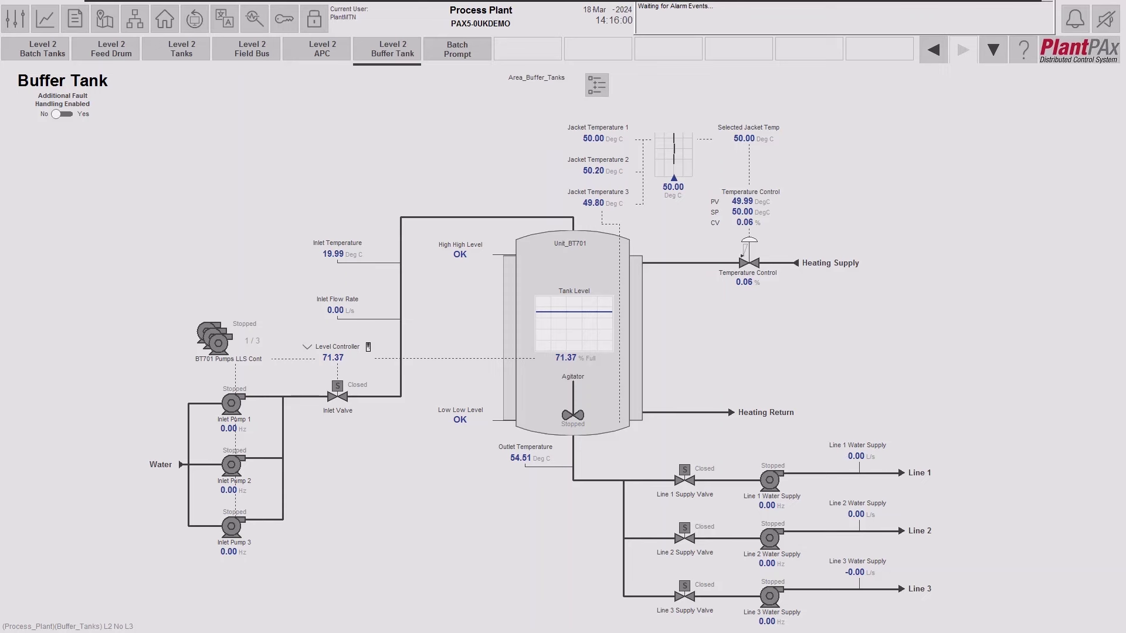
Switch to Emulate3D and hide the Aspect Viewer so the Buffer Tank 3D model widens.
key("alt+Tab")
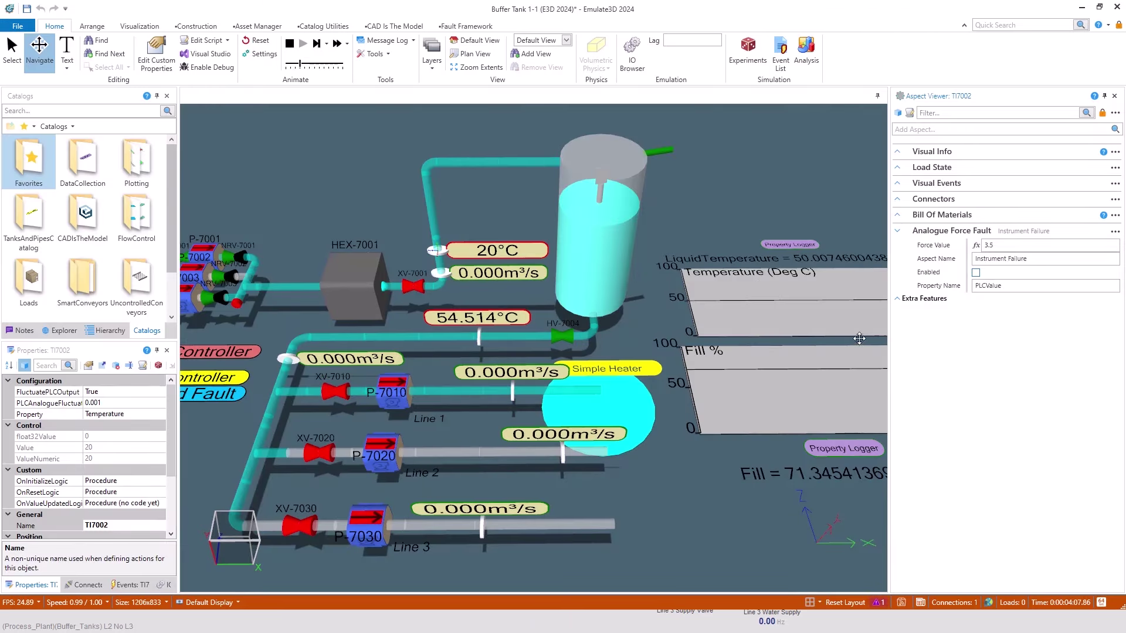
left_click(1114, 96)
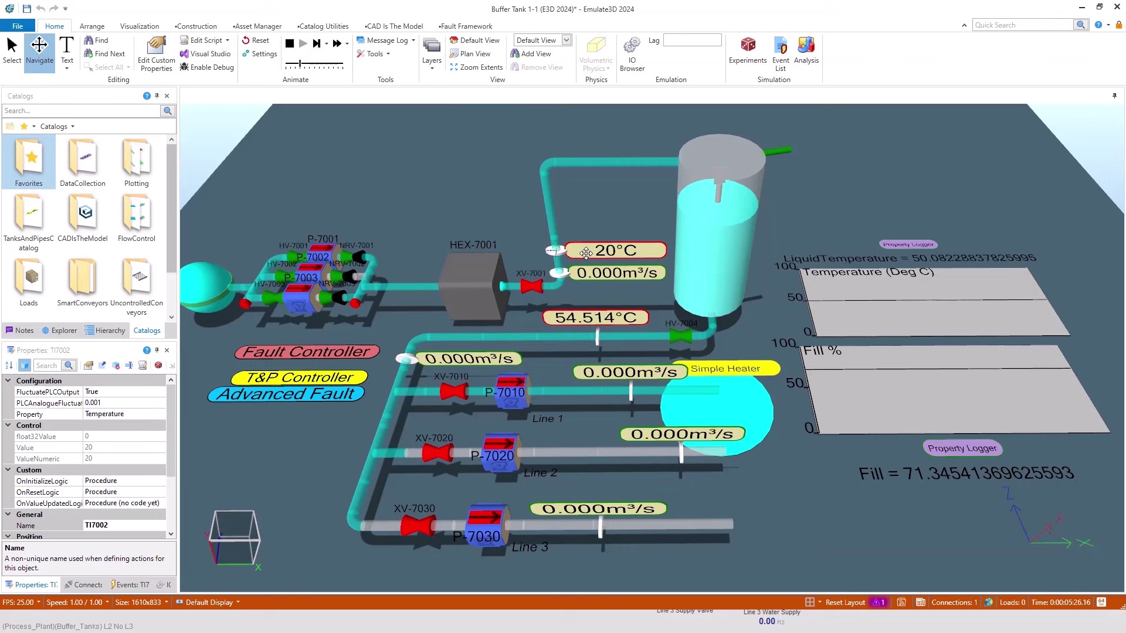
Reopen the Aspect Viewer from Tools and enable TI7002's Instrument Failure analogue force fault.
left_click(391, 57)
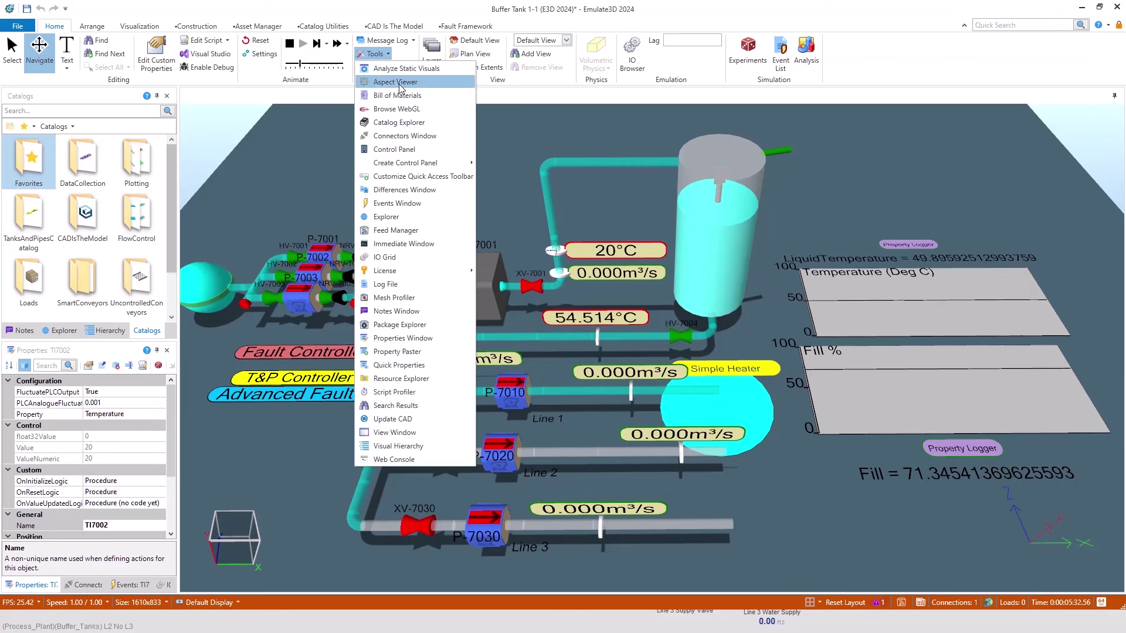
left_click(405, 81)
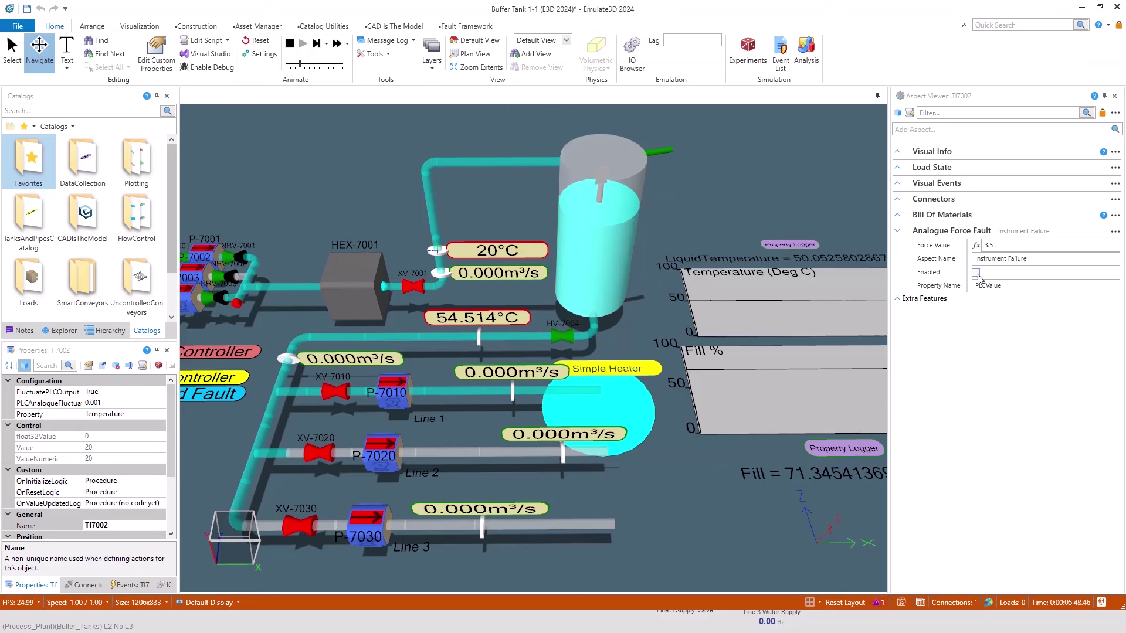
left_click(975, 274)
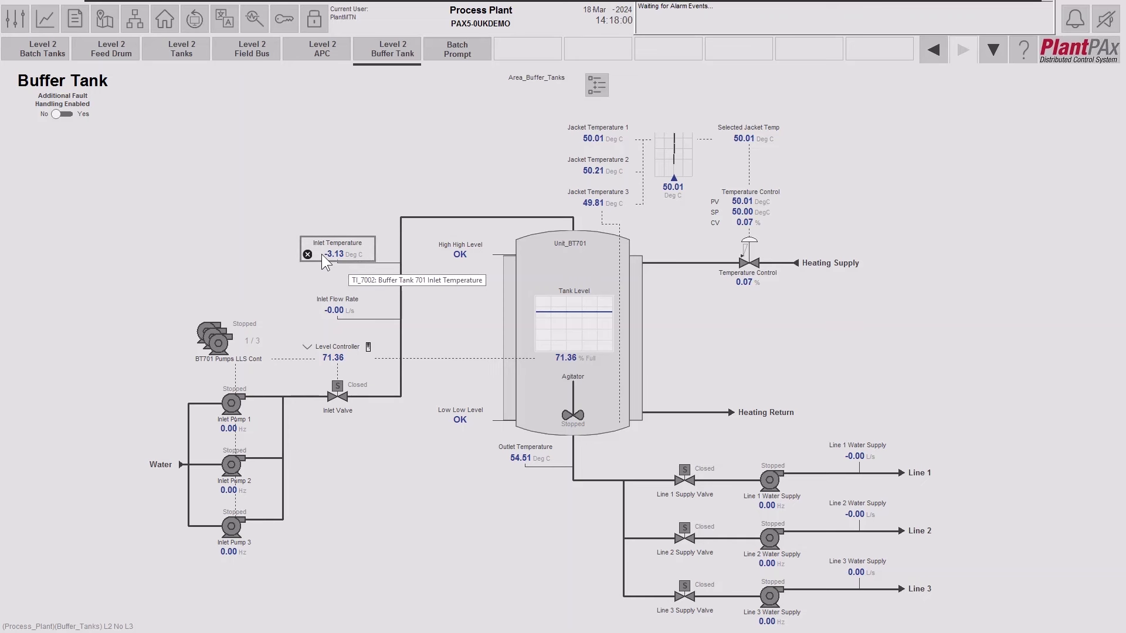
Open the failed TI_7002 faceplate, go to its Maintenance tab, and set Use Substitute PV to Yes.
left_click(351, 250)
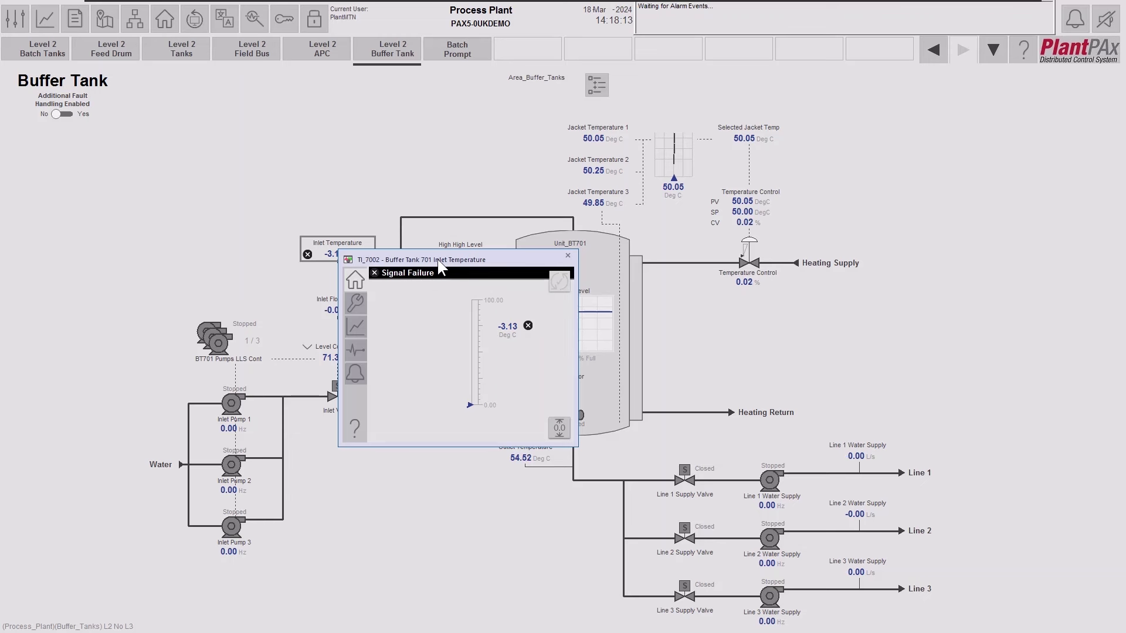
left_click_drag(437, 259, 487, 255)
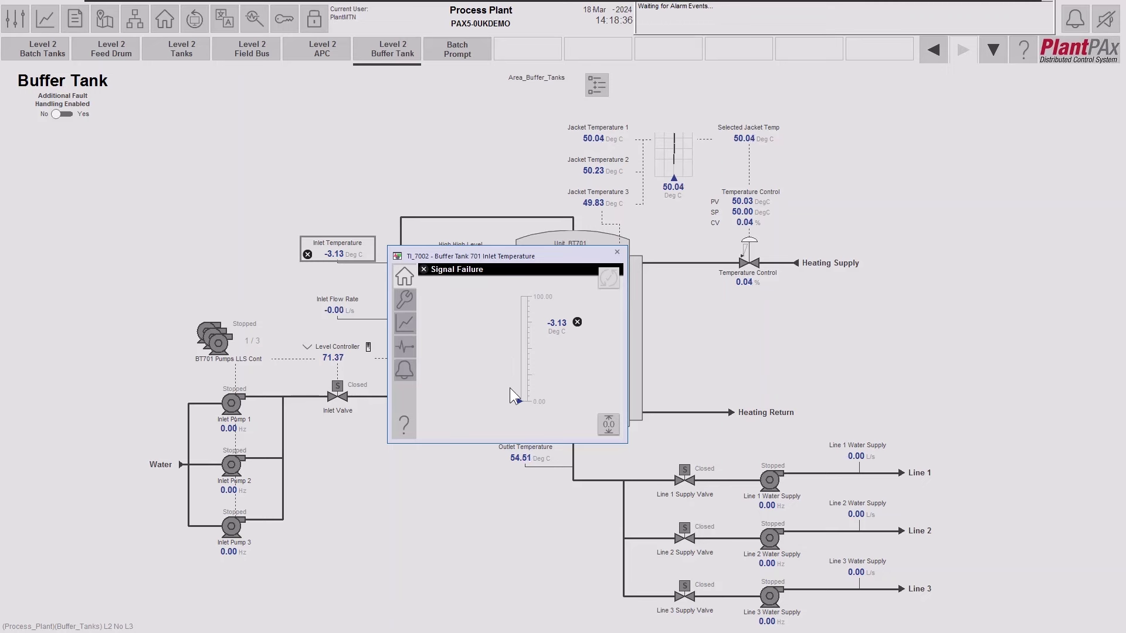
key("alt+Tab")
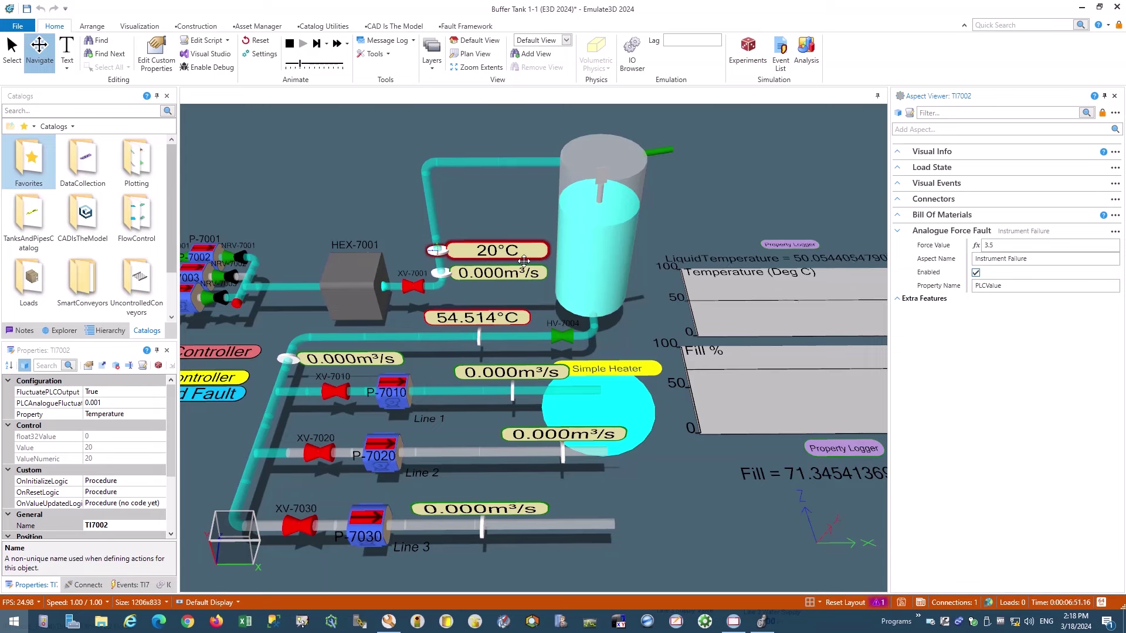
left_click(733, 622)
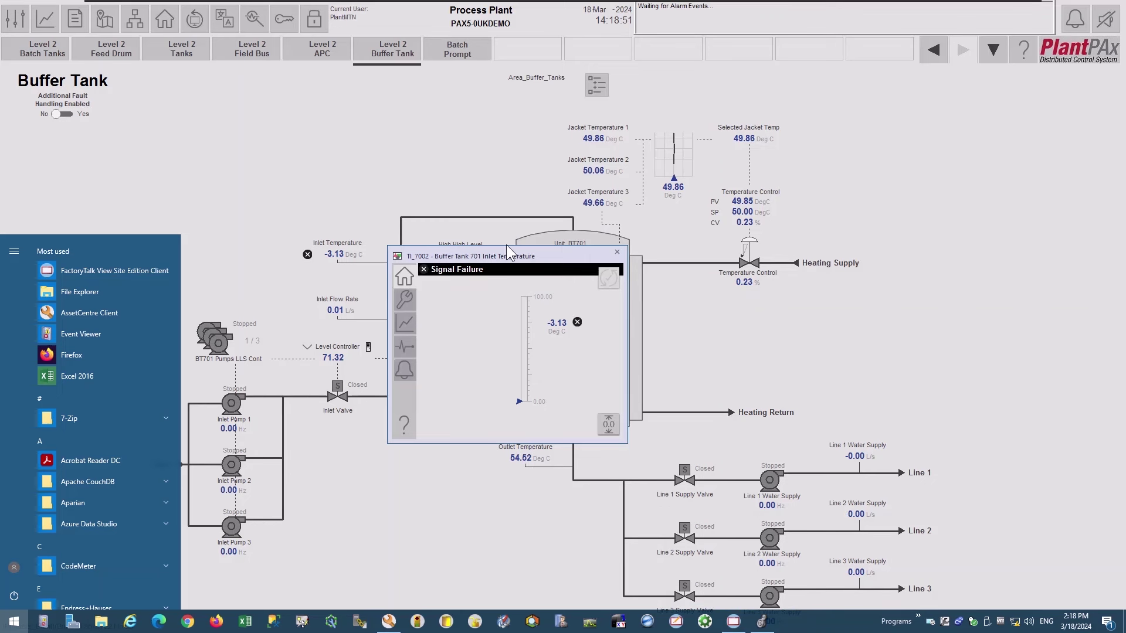
left_click(507, 249)
left_click(512, 253)
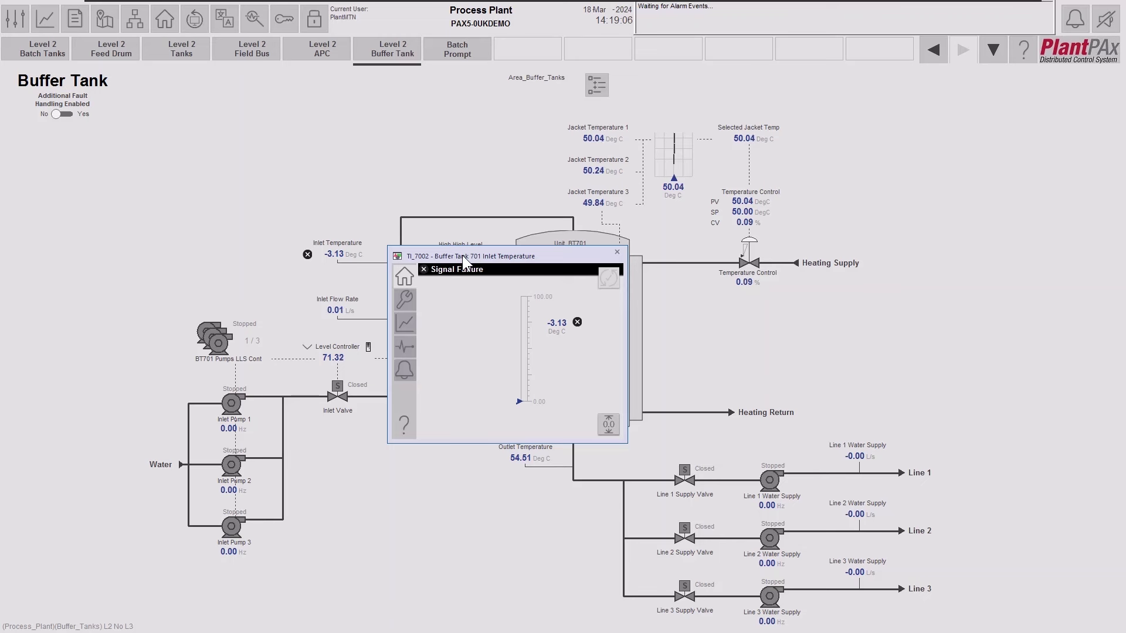
left_click(404, 300)
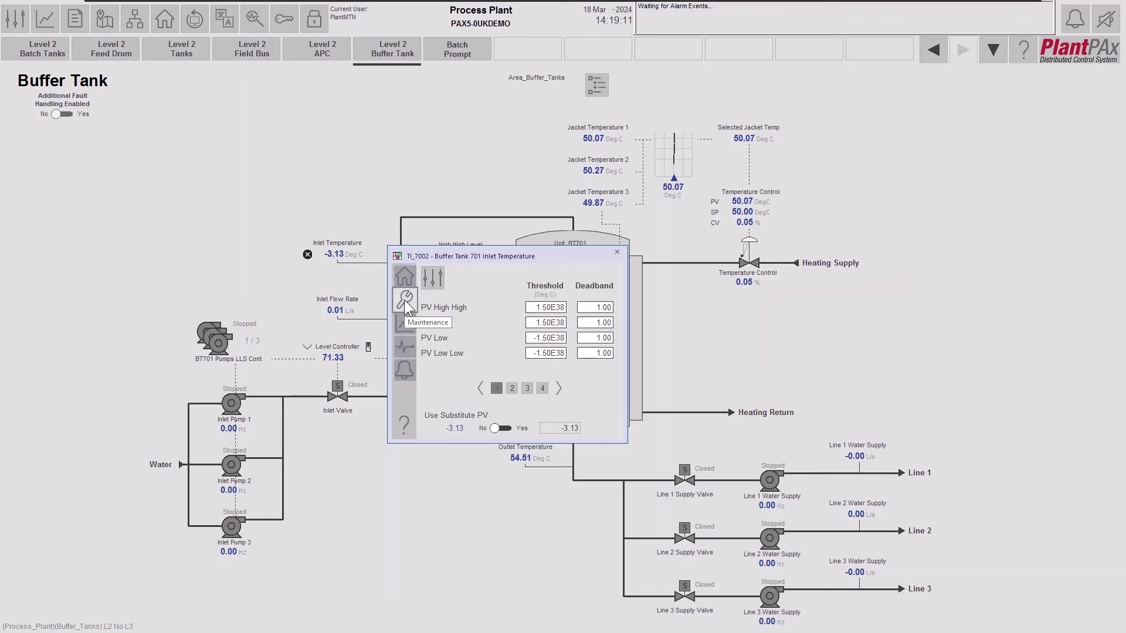
left_click(516, 428)
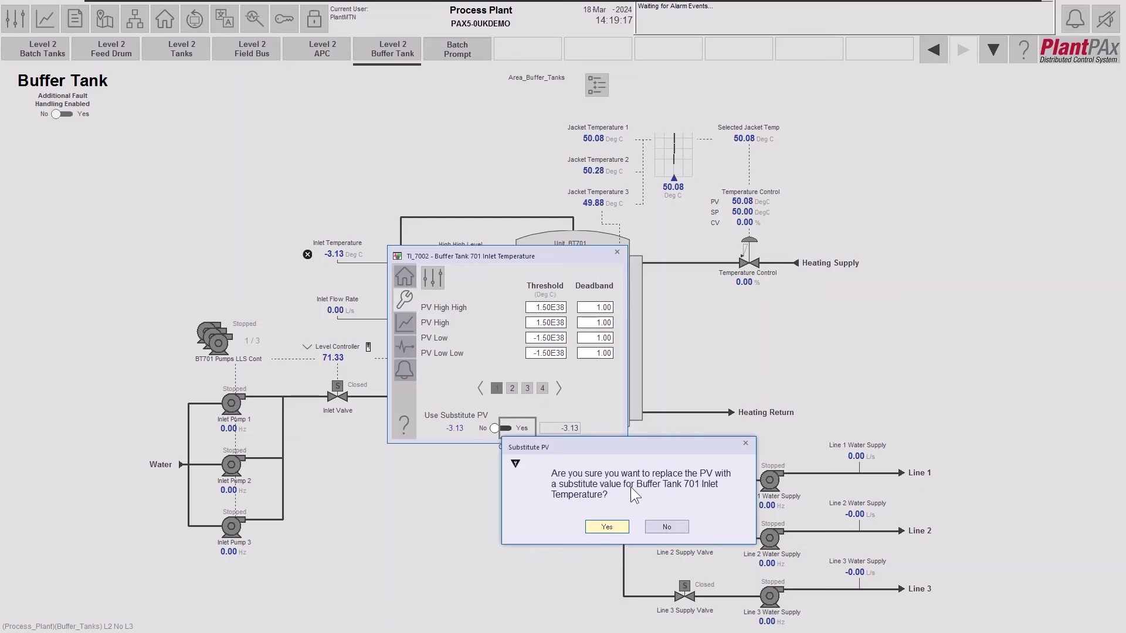
Confirm the substitute PV, enter 20 Deg C as the substitute value, and close the TI_7002 faceplate.
left_click(615, 526)
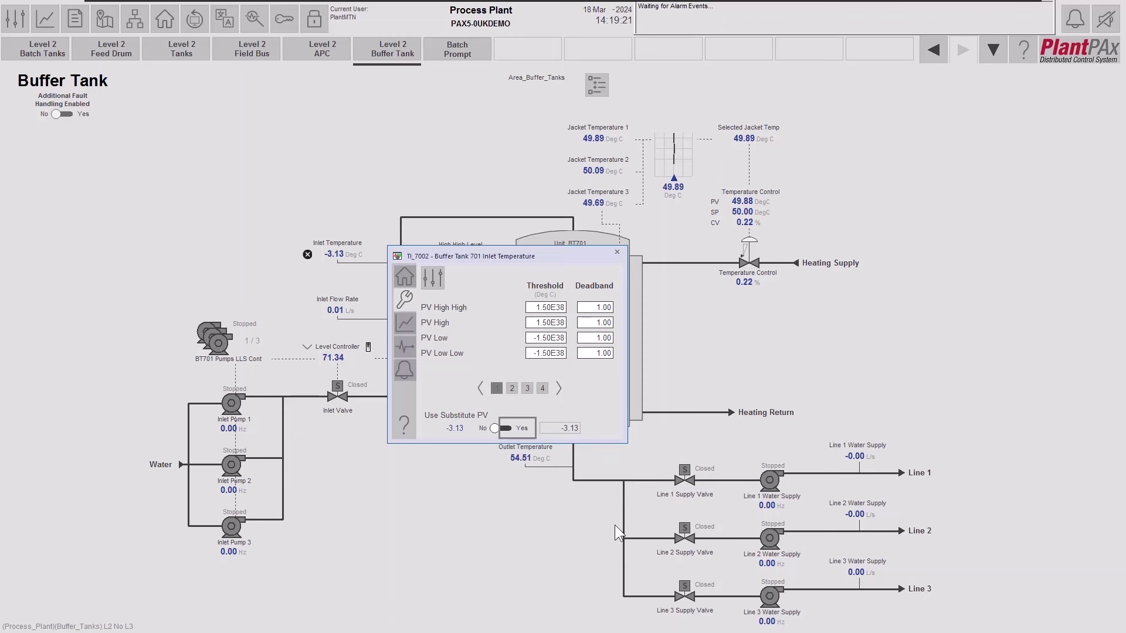
left_click(555, 427)
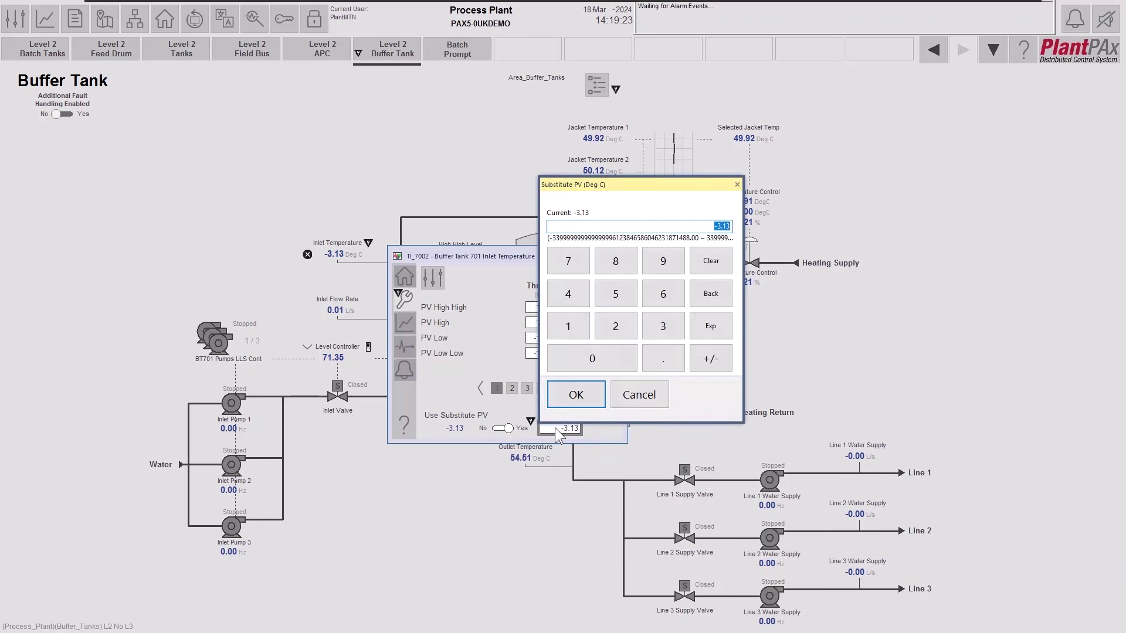
type("20")
left_click_drag(678, 188, 765, 185)
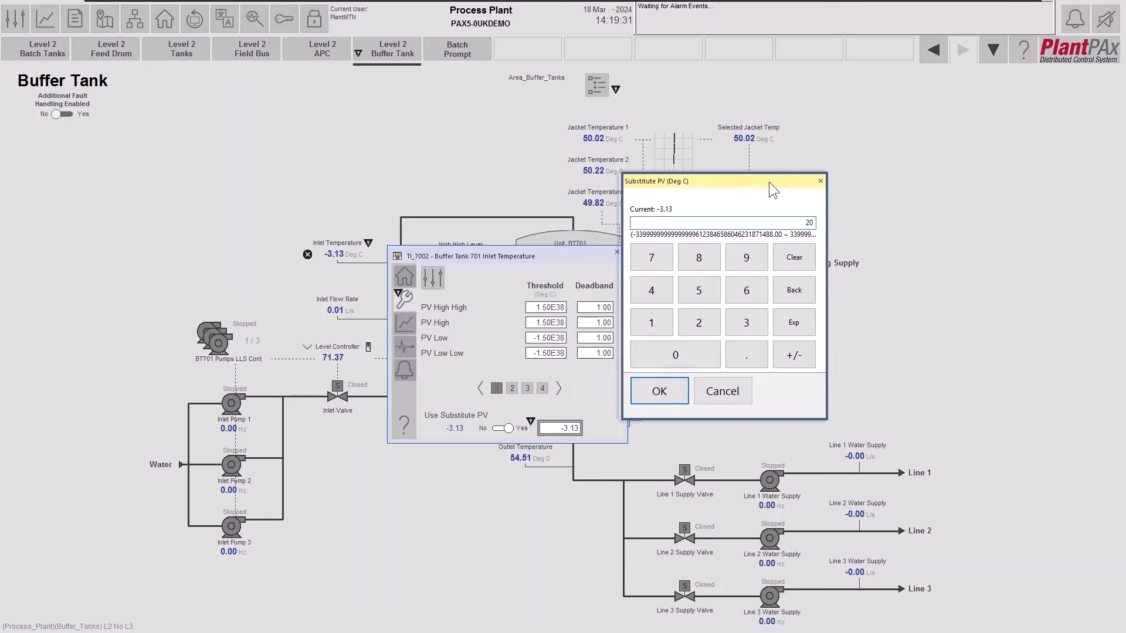
left_click(666, 392)
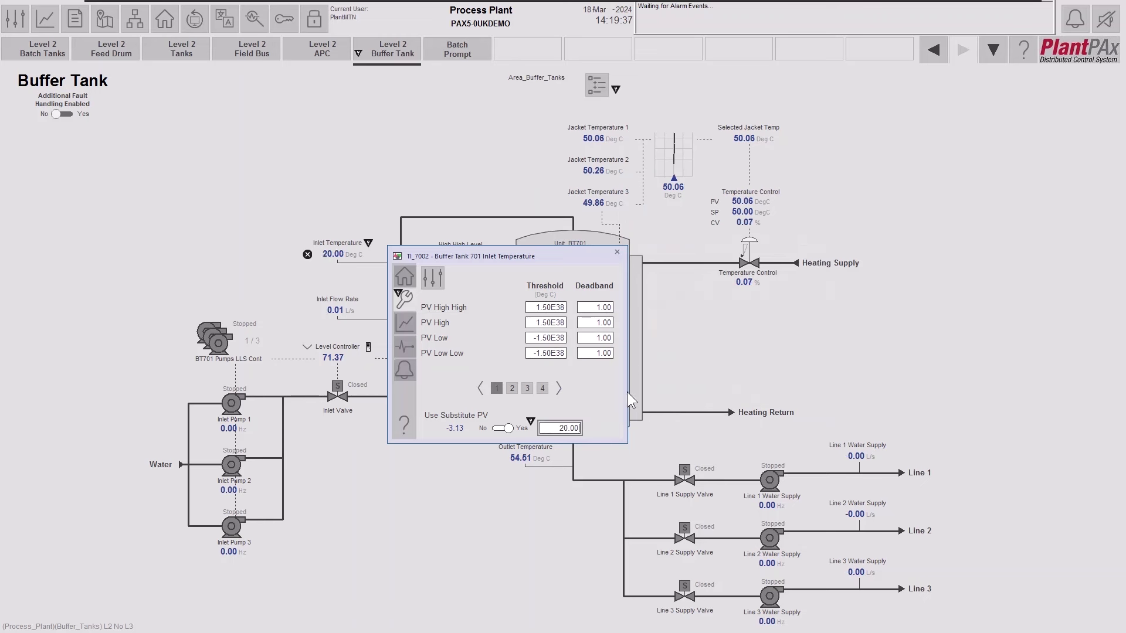
left_click(616, 249)
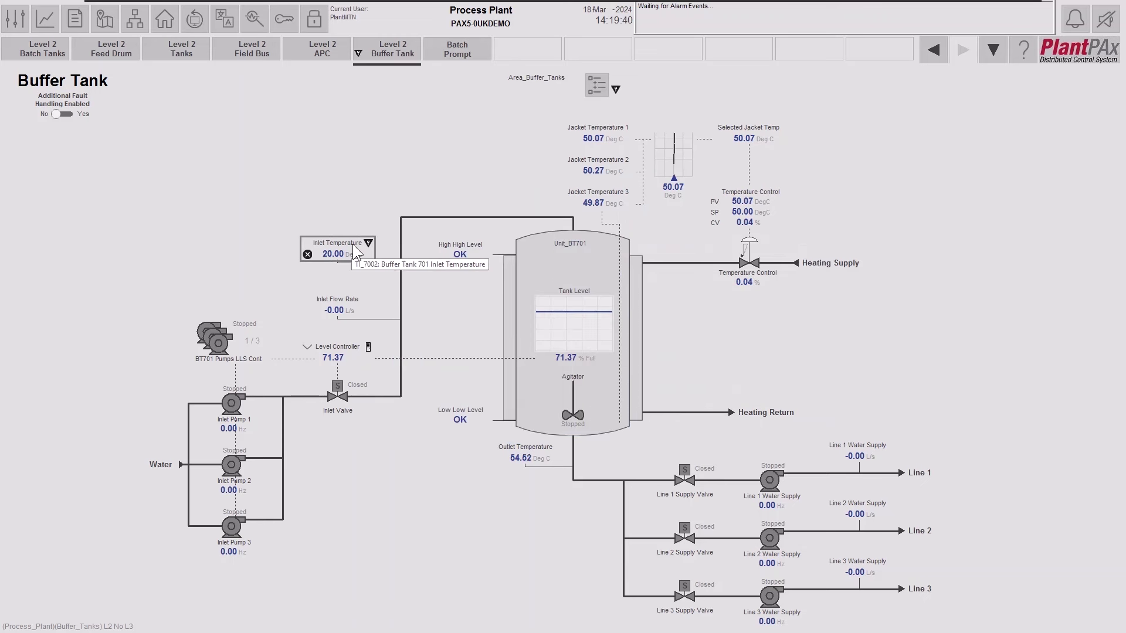
Go to the Home Screen plant overview from the top navigation bar.
left_click(164, 18)
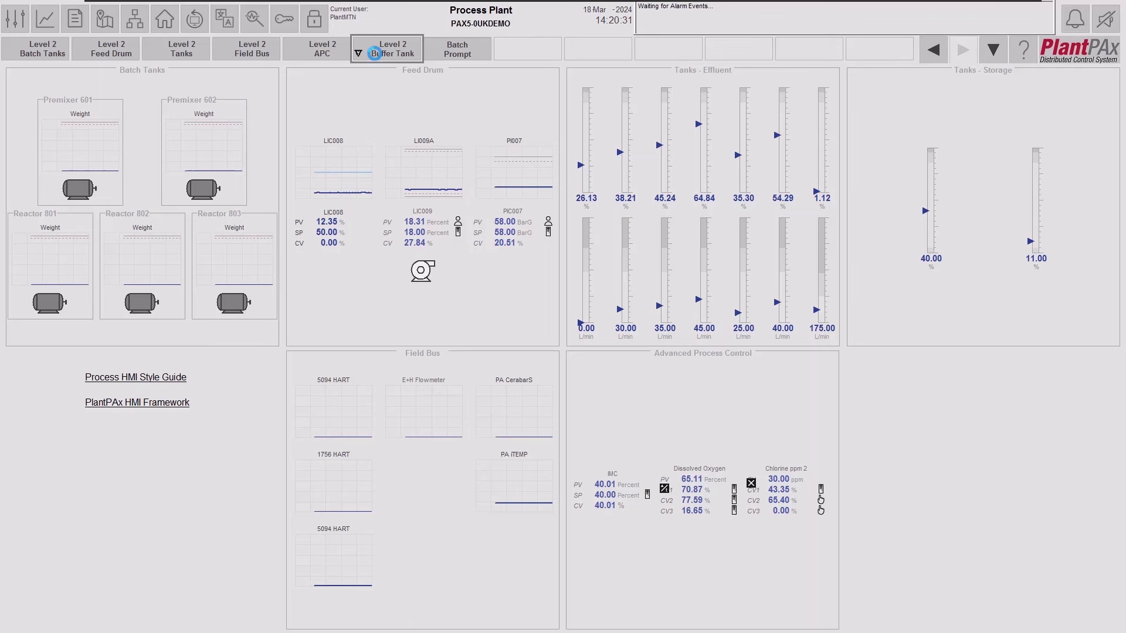
Navigate to the Level 2 Buffer Tank display.
left_click(376, 54)
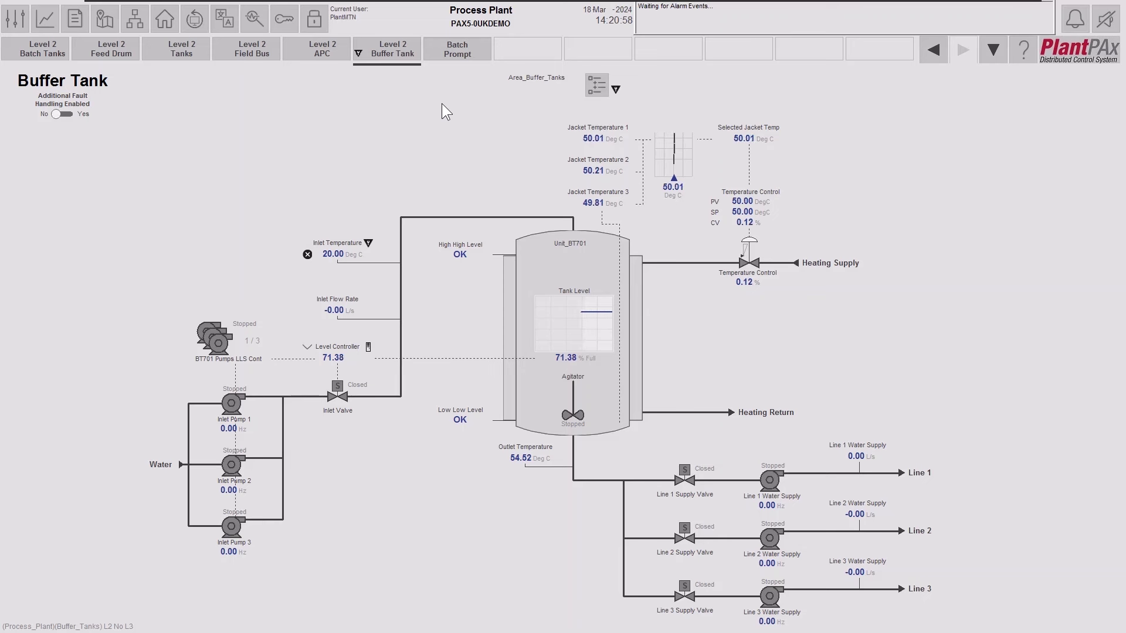
Open the Area_Buffer_Tanks organization tree, expand Unit_BT701 and Inlet, then view the tree view help.
left_click(596, 88)
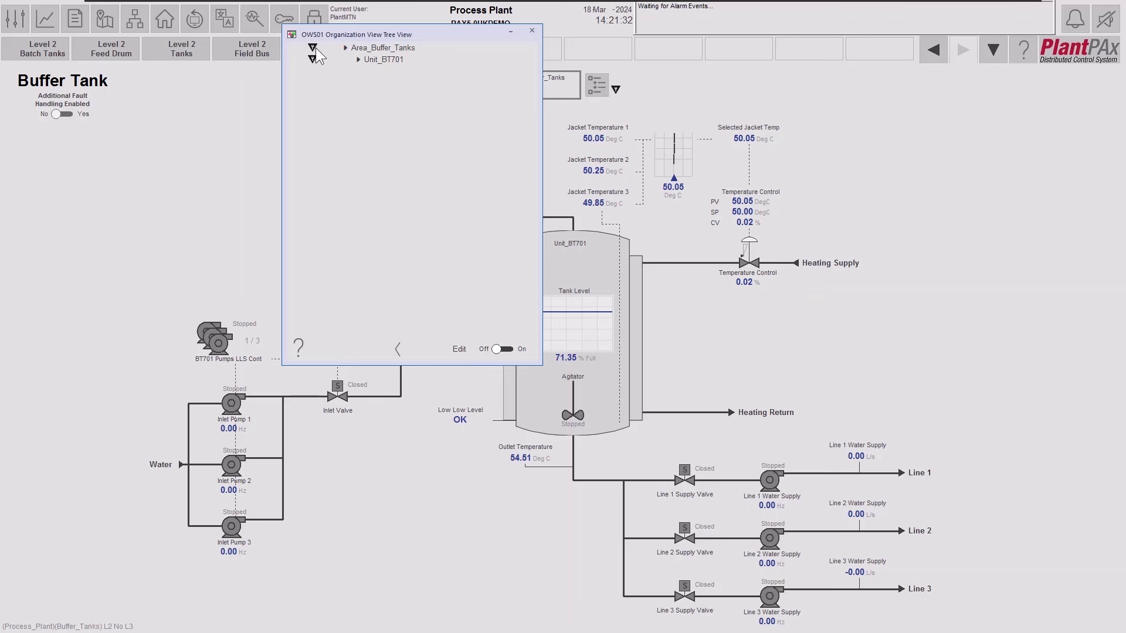
left_click(359, 59)
left_click(371, 71)
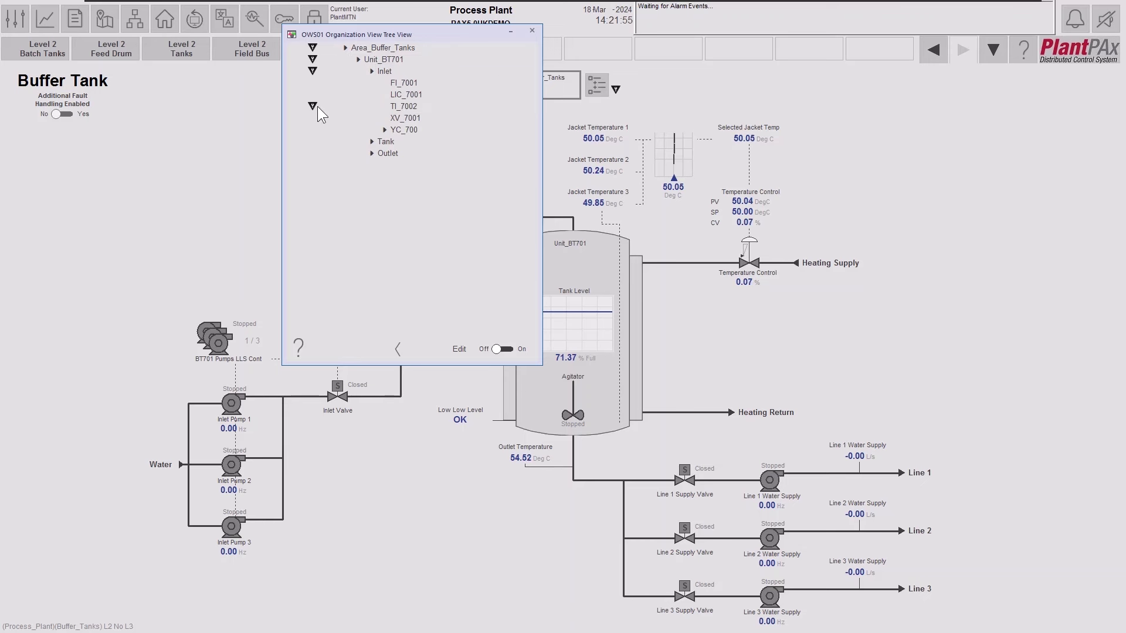
left_click(297, 342)
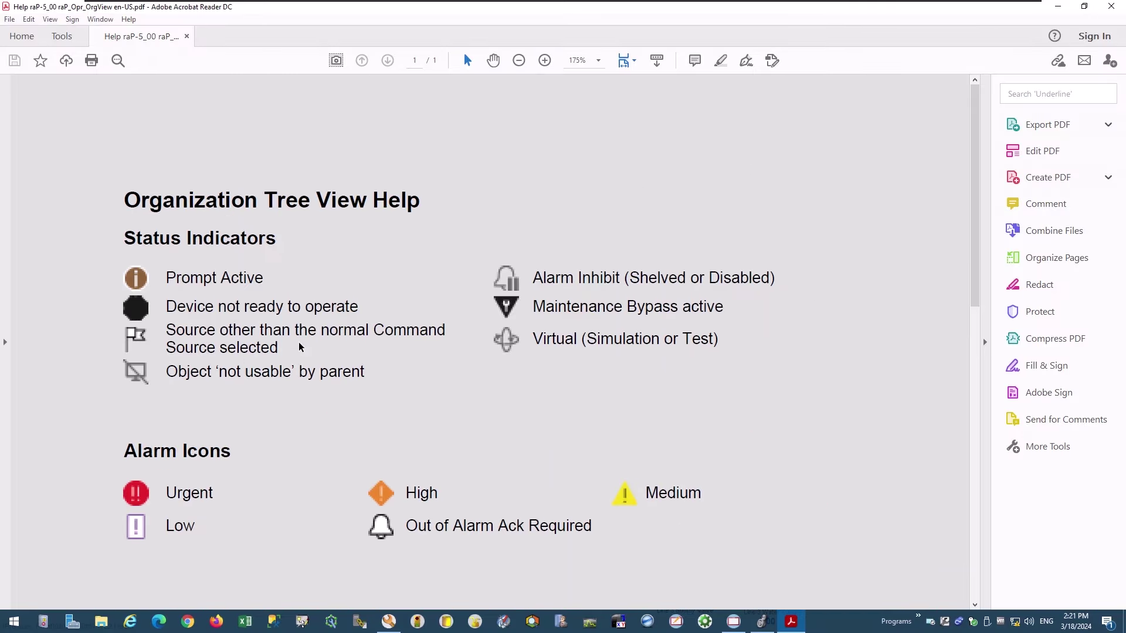
Highlight the 'Maintenance Bypass active' description in the help PDF, then close Acrobat Reader.
left_click_drag(534, 306, 698, 314)
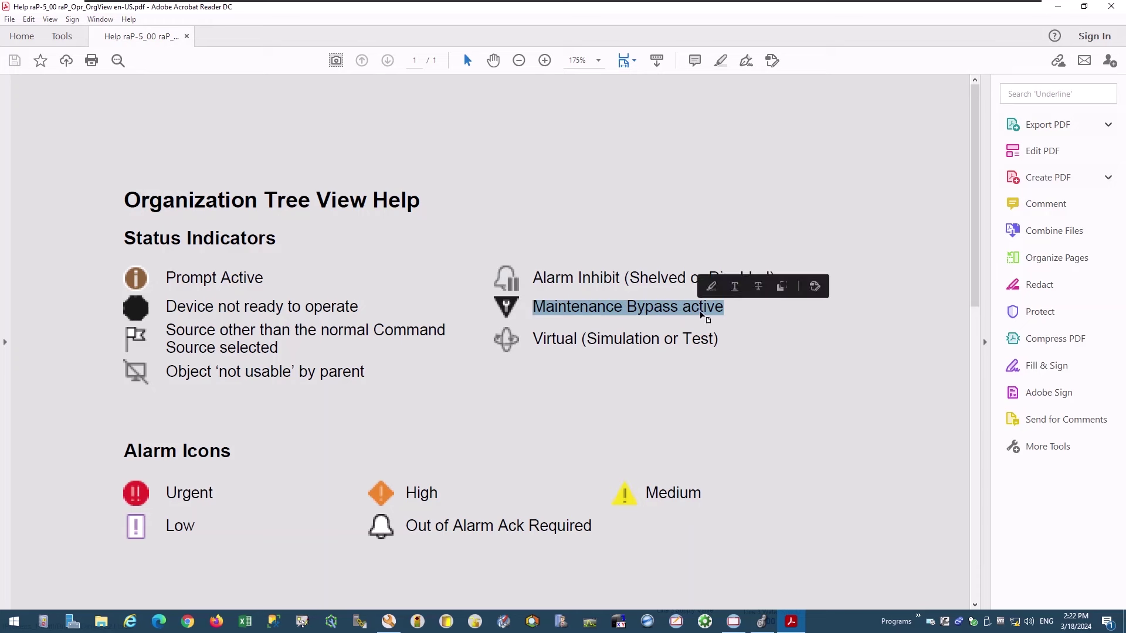
left_click(1109, 11)
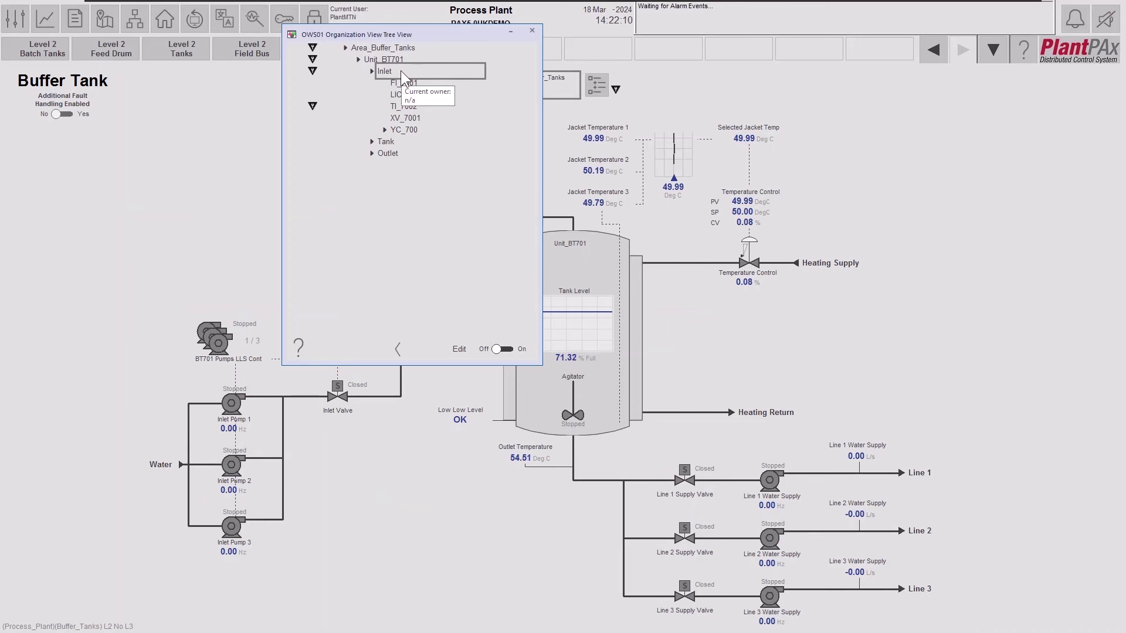
Open the TI_7002 inlet temperature faceplate's maintenance page, then switch to the Emulate3D model.
left_click(413, 107)
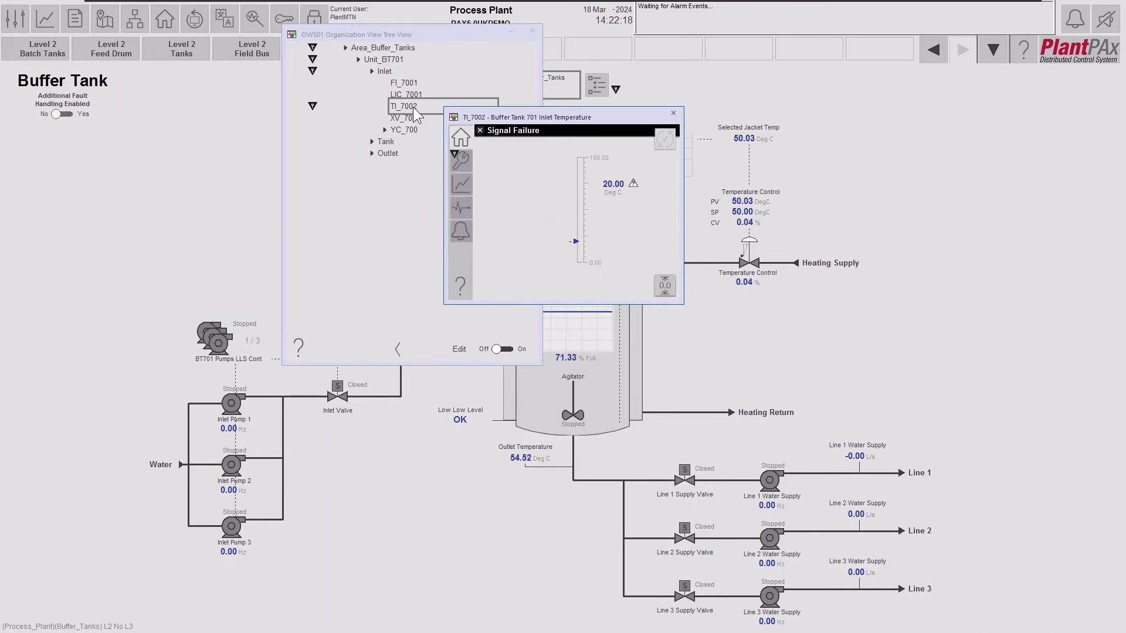
left_click(460, 160)
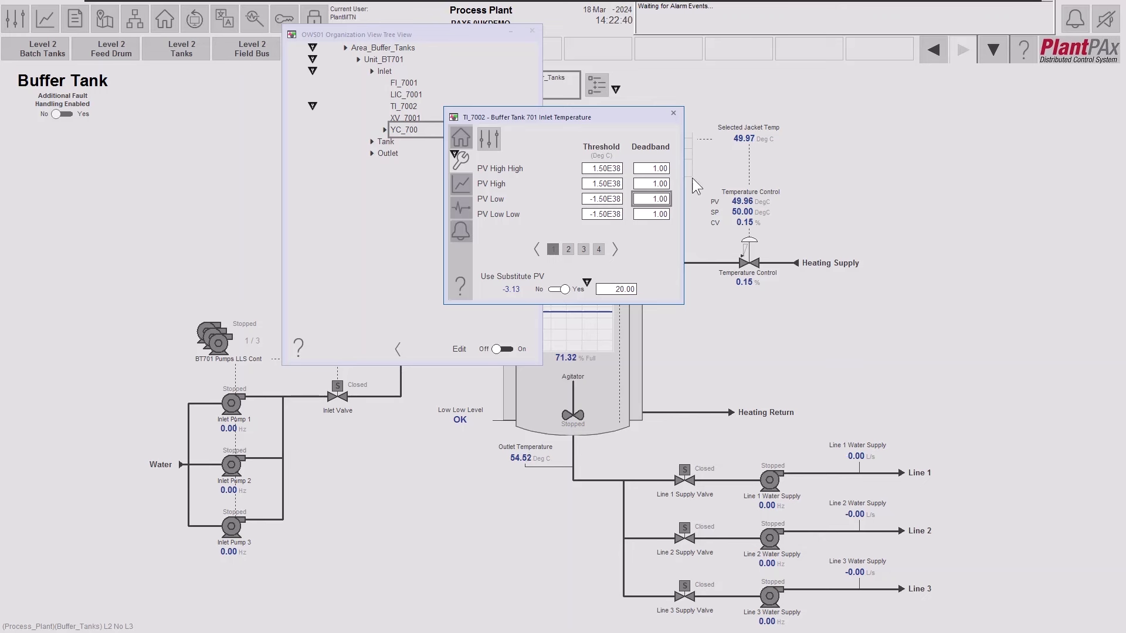
mouse_move(691, 2)
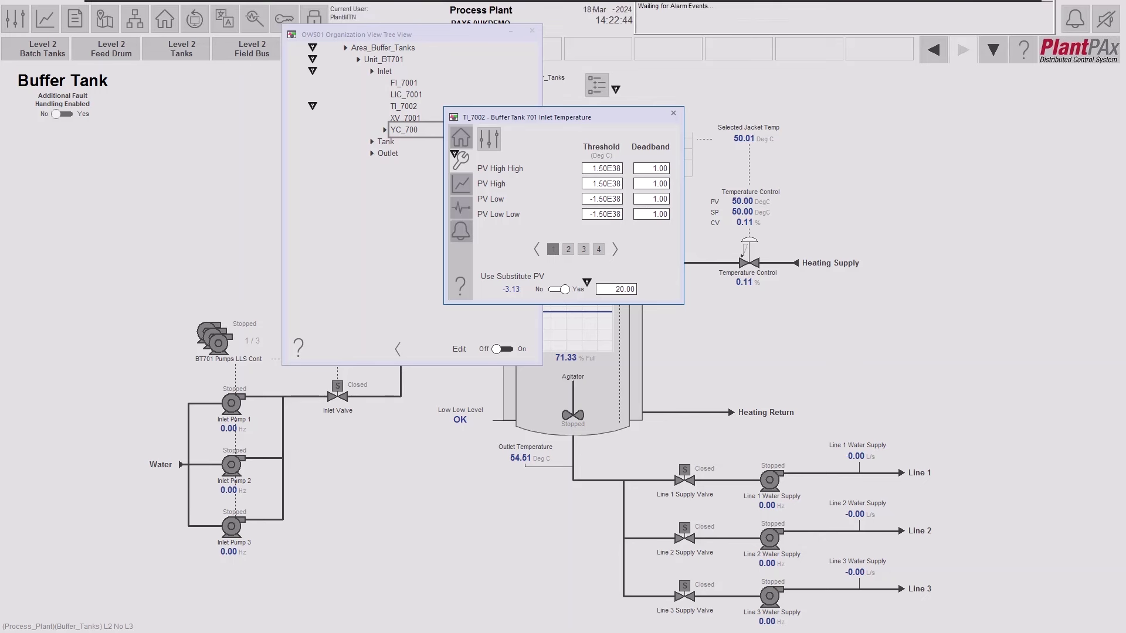
key("alt+Tab")
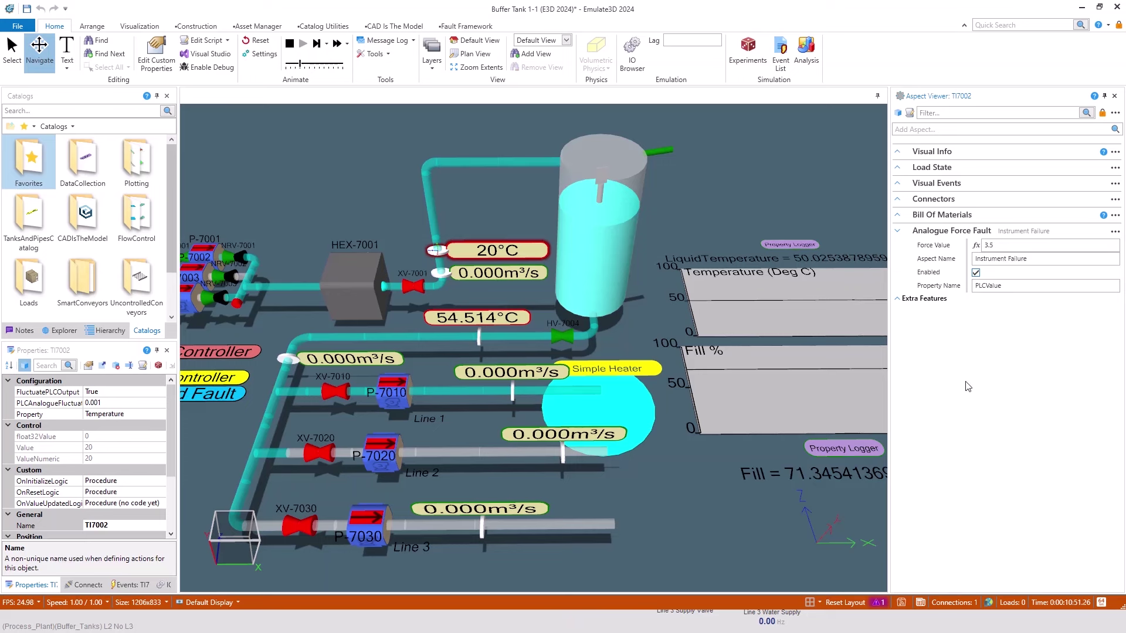
Disable TI7002's Instrument Failure analogue force fault and return to the PlantPAx HMI.
left_click(976, 273)
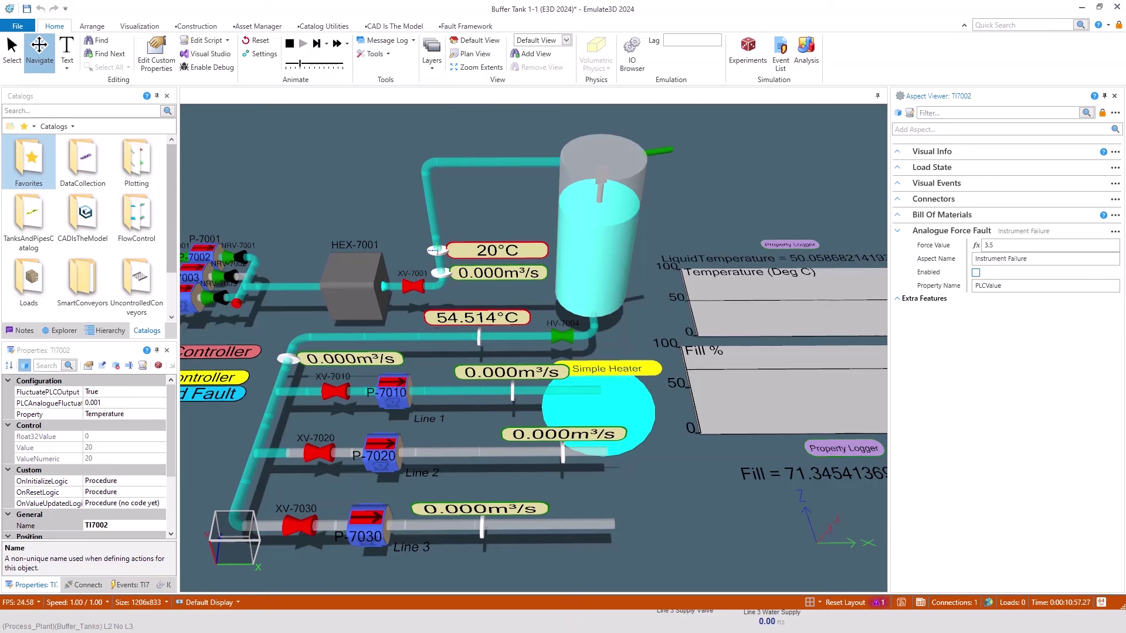
key("alt+Tab")
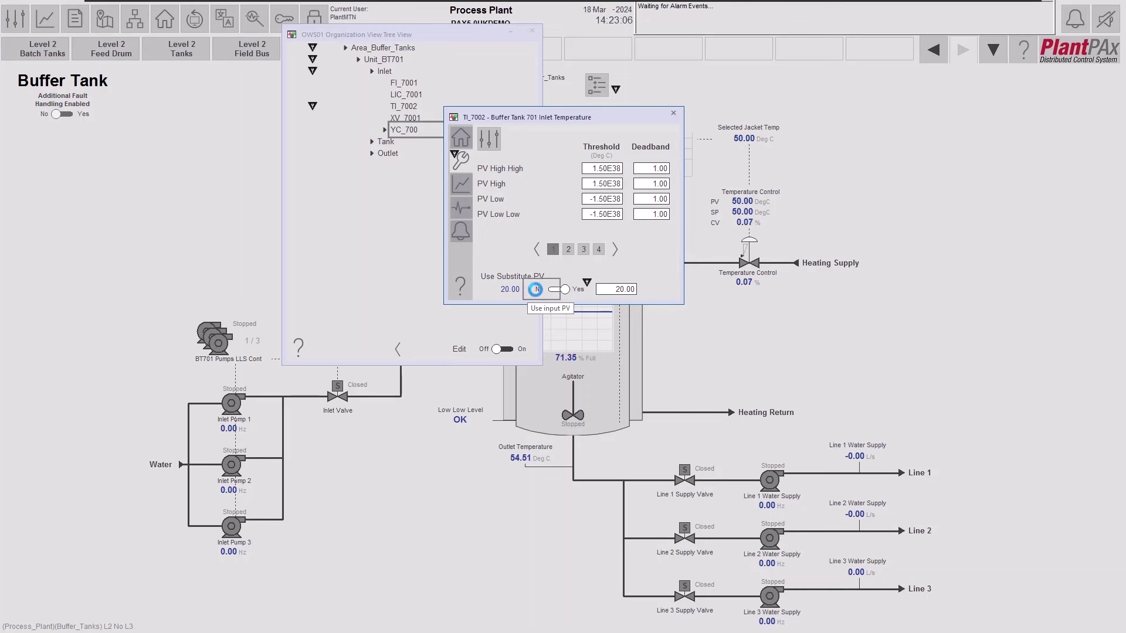
Set TI_7002 back to its input PV, then close the faceplate and the Organization Tree View.
left_click(536, 290)
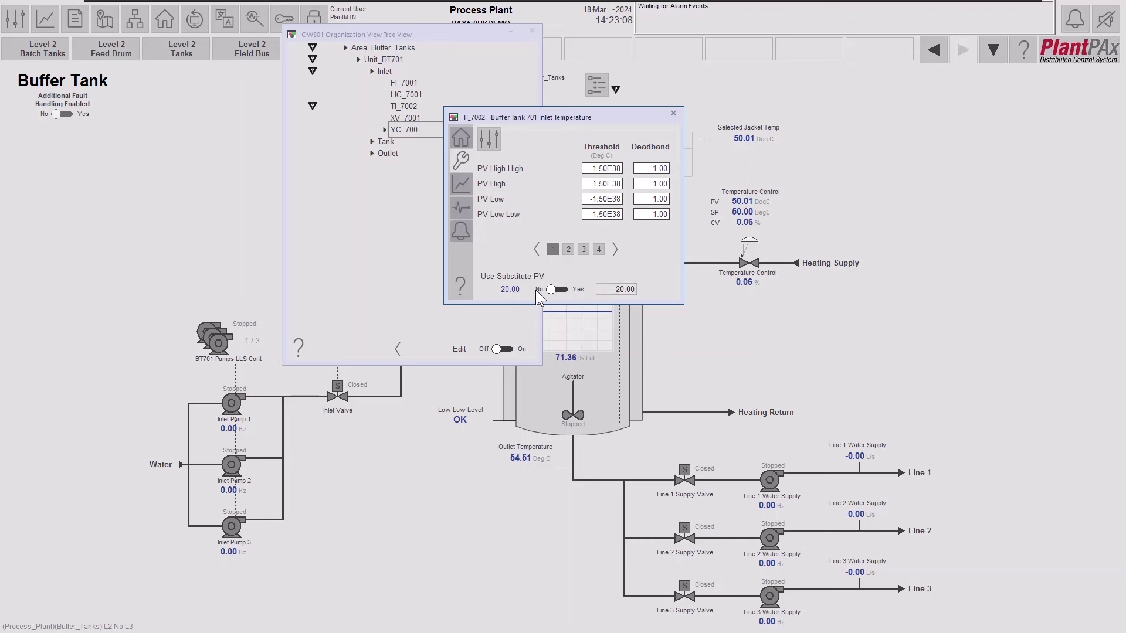
left_click(673, 113)
left_click_drag(428, 30, 462, 59)
left_click(565, 61)
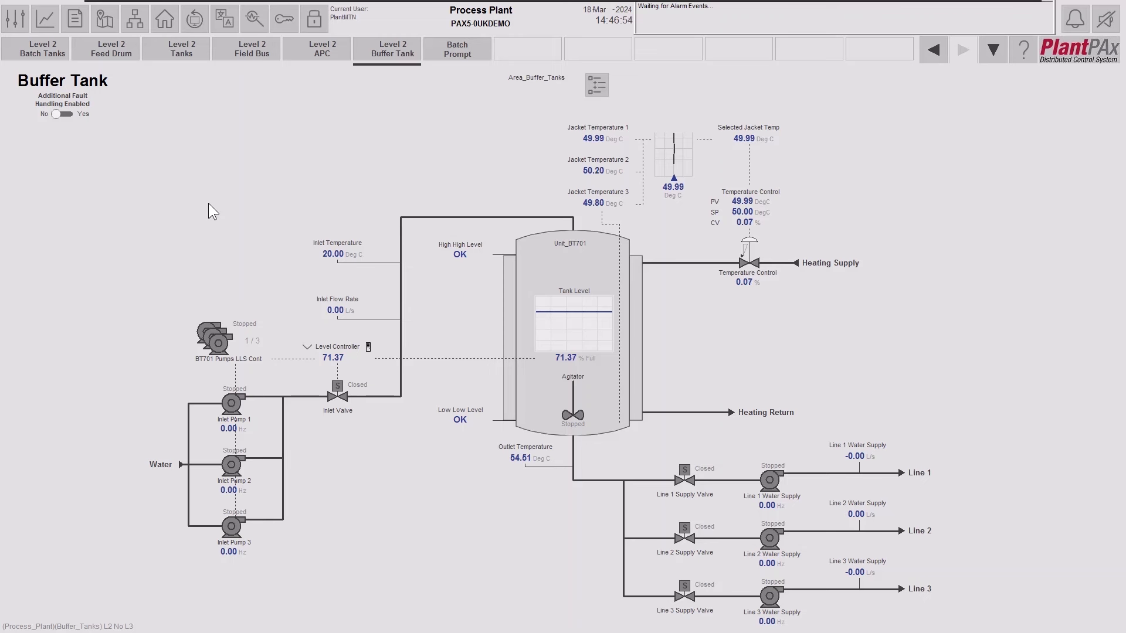
left_click(81, 15)
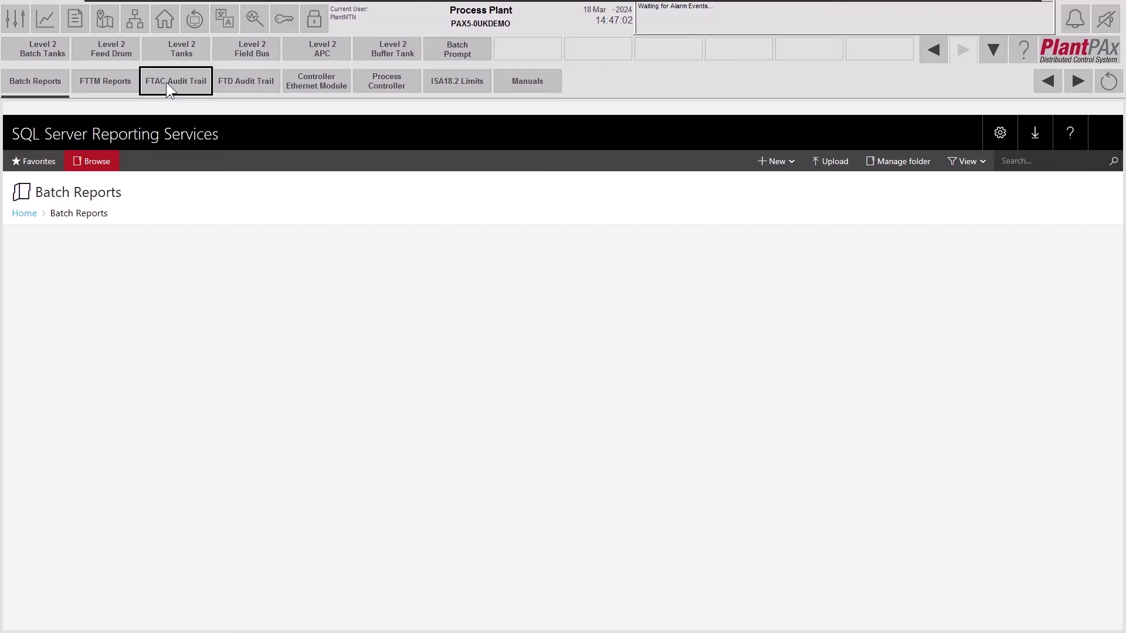
Open the FTAC Audit Trail and review the use substitute PV, value change and use input PV entries.
left_click(166, 82)
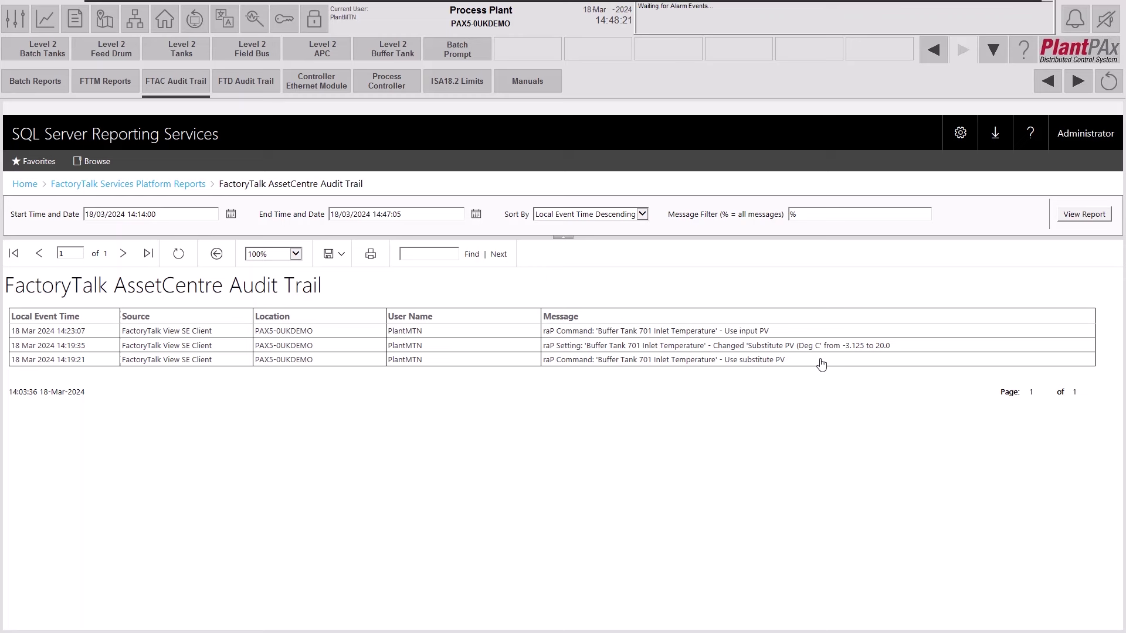
left_click_drag(314, 360, 280, 361)
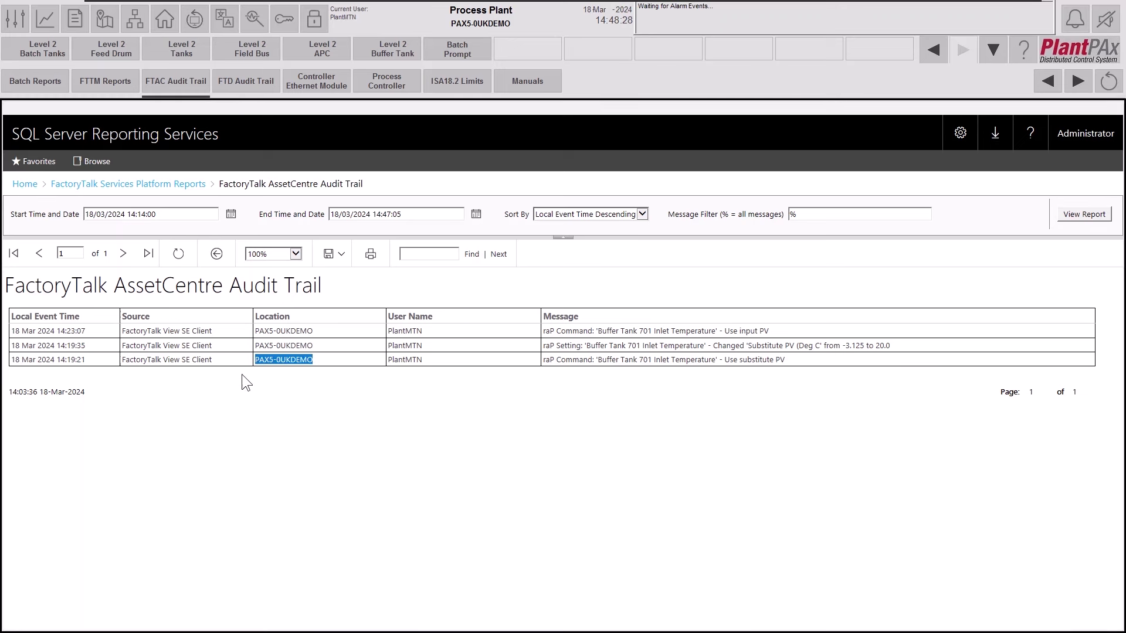
left_click(99, 360)
left_click_drag(545, 359, 785, 363)
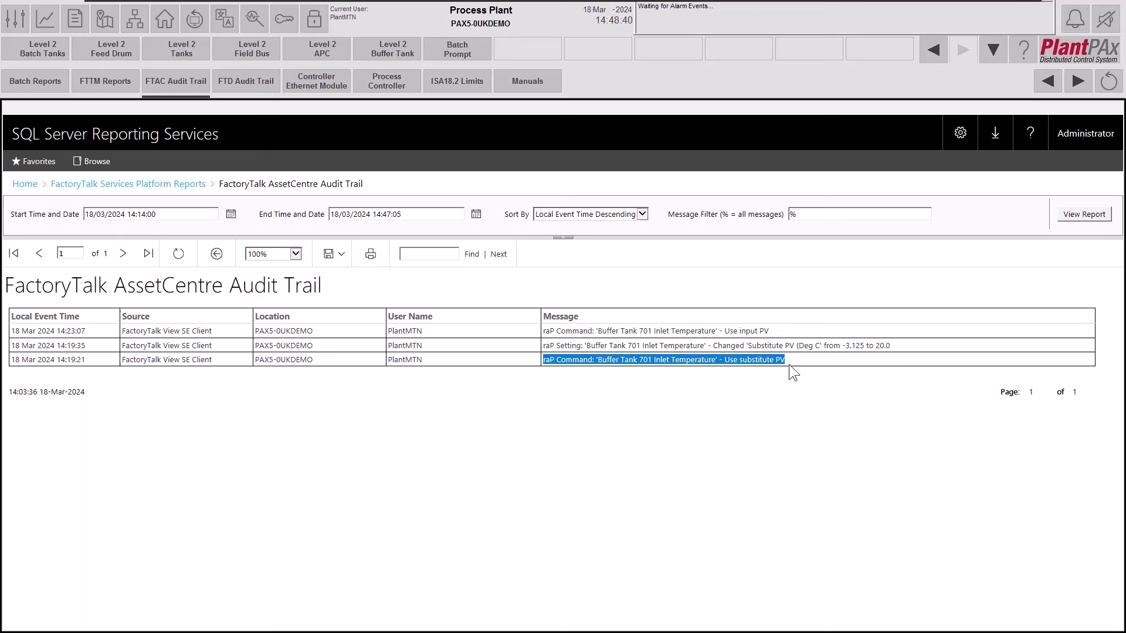
left_click_drag(544, 345, 892, 346)
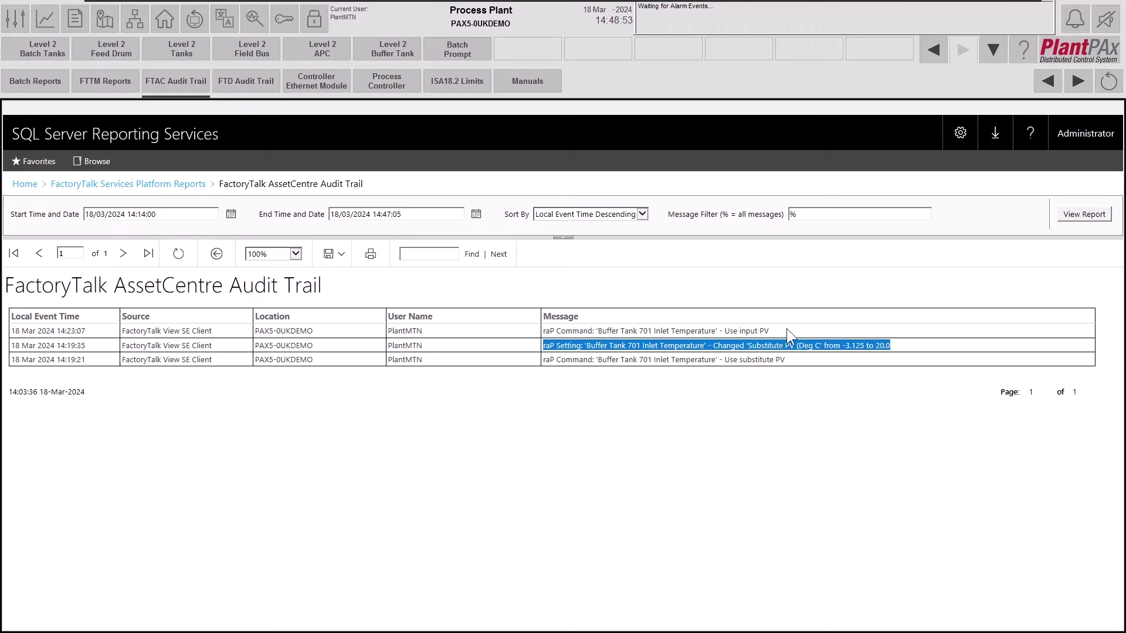
left_click_drag(543, 331, 769, 332)
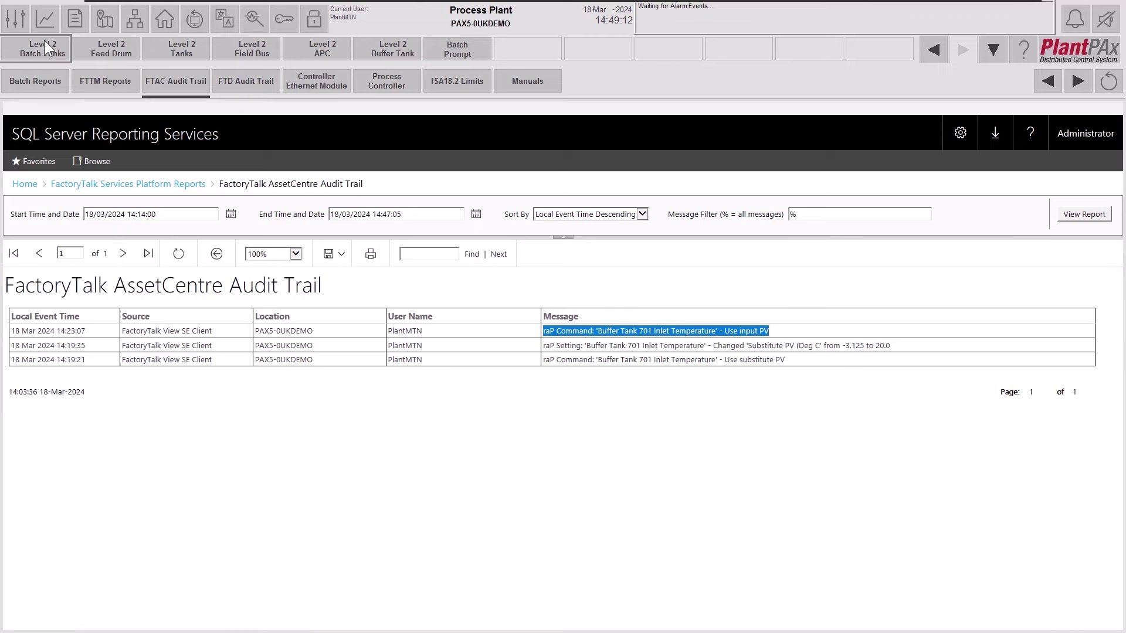
Apply the batch trend with alarms and audit log template and set it to the last 30 minutes.
left_click(47, 20)
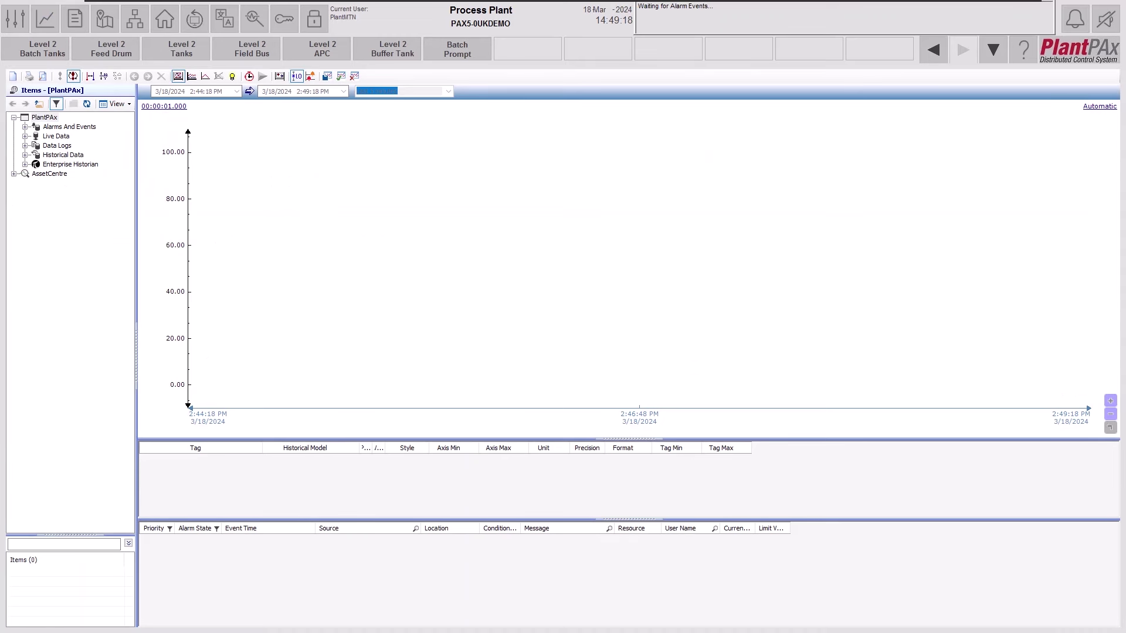
left_click(341, 76)
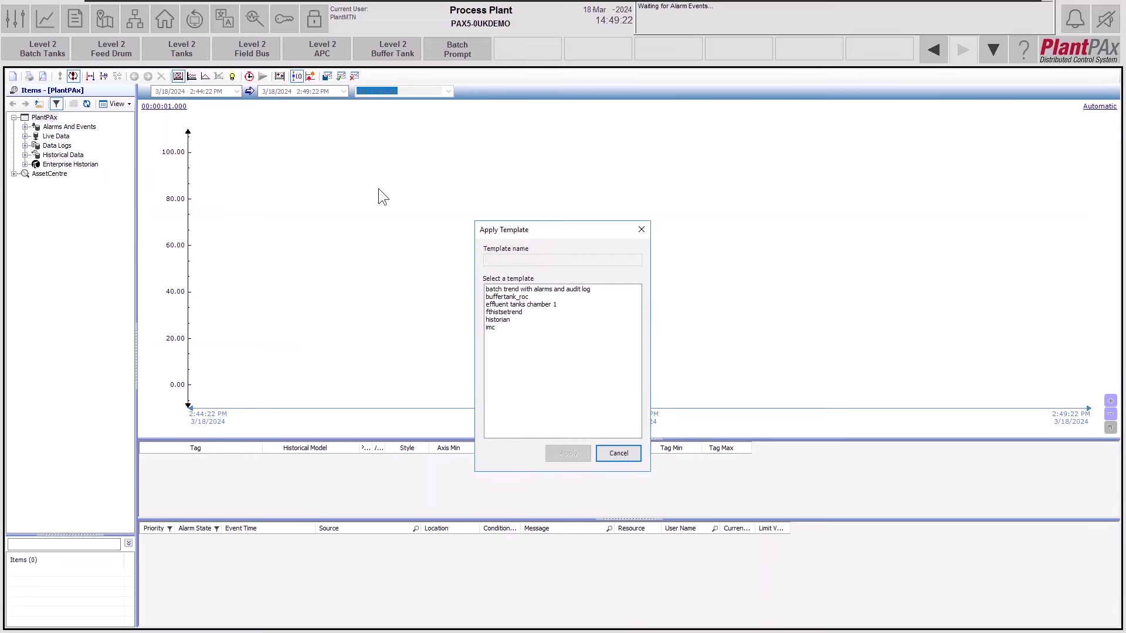
left_click(516, 289)
left_click(581, 448)
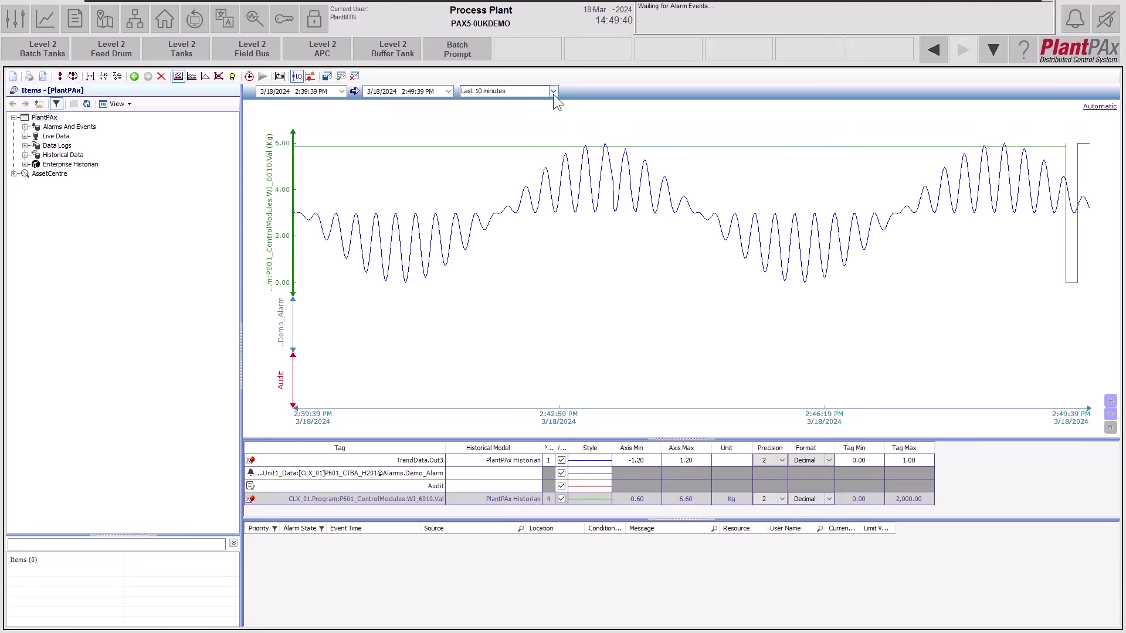
left_click(553, 91)
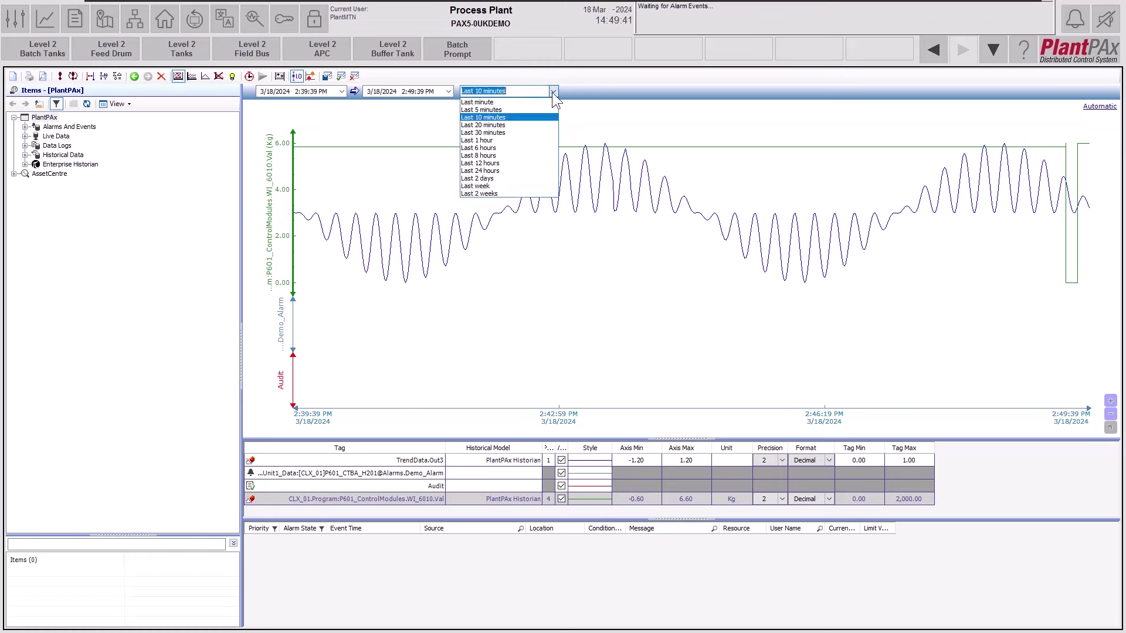
left_click(530, 132)
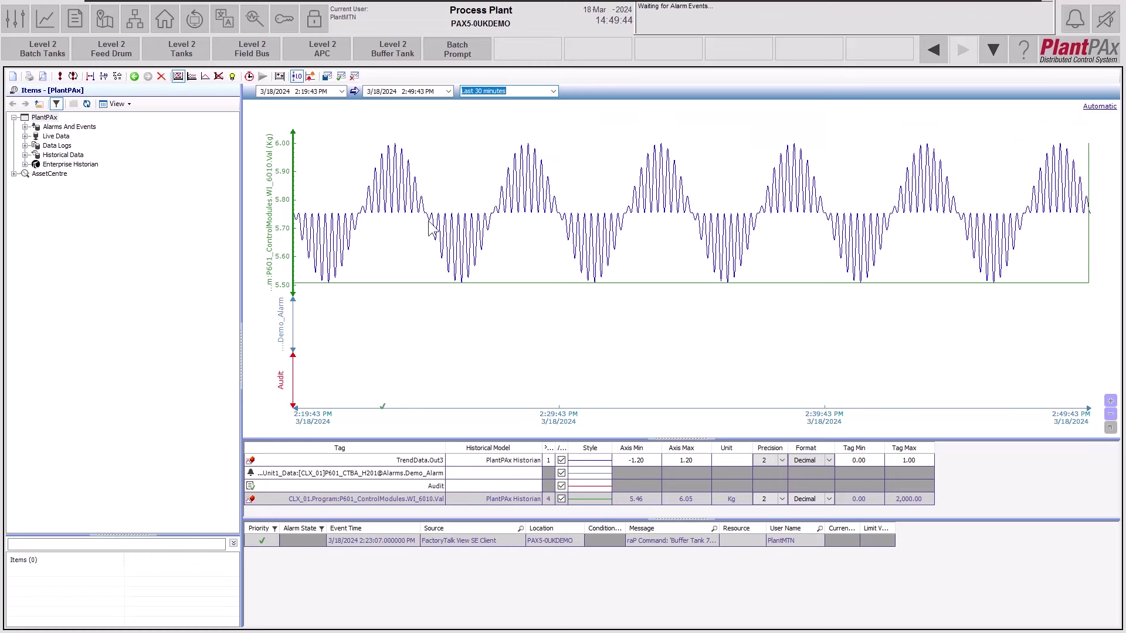
Pan the WI_6010 weight trend about a minute earlier and inspect its audit event markers.
mouse_move(384, 403)
left_click_drag(694, 415, 808, 420)
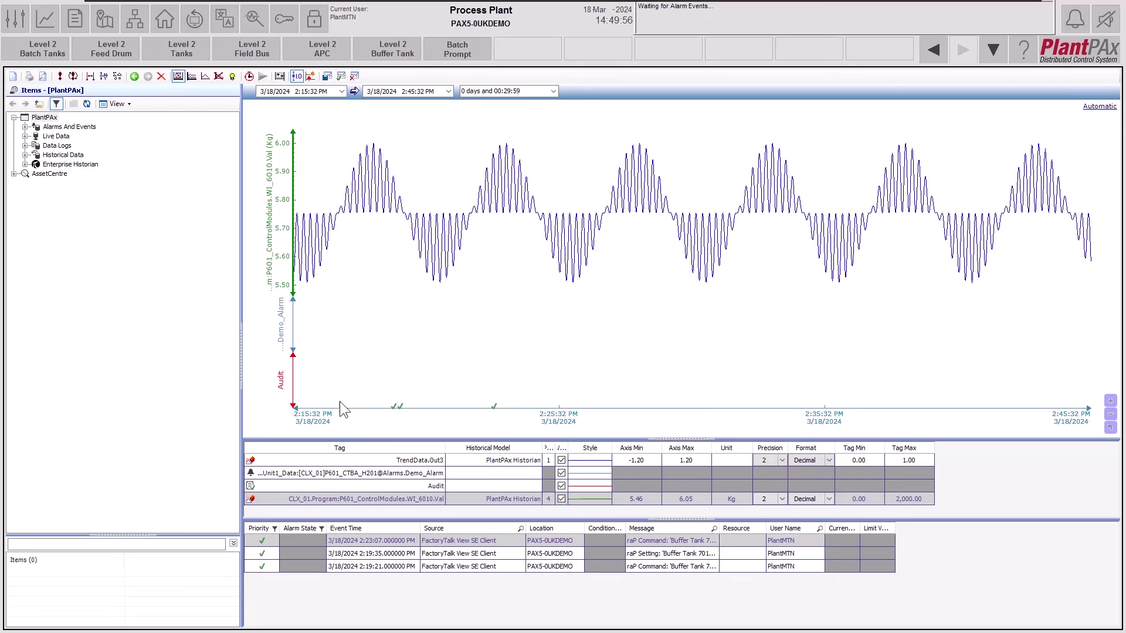
mouse_move(393, 407)
mouse_move(492, 407)
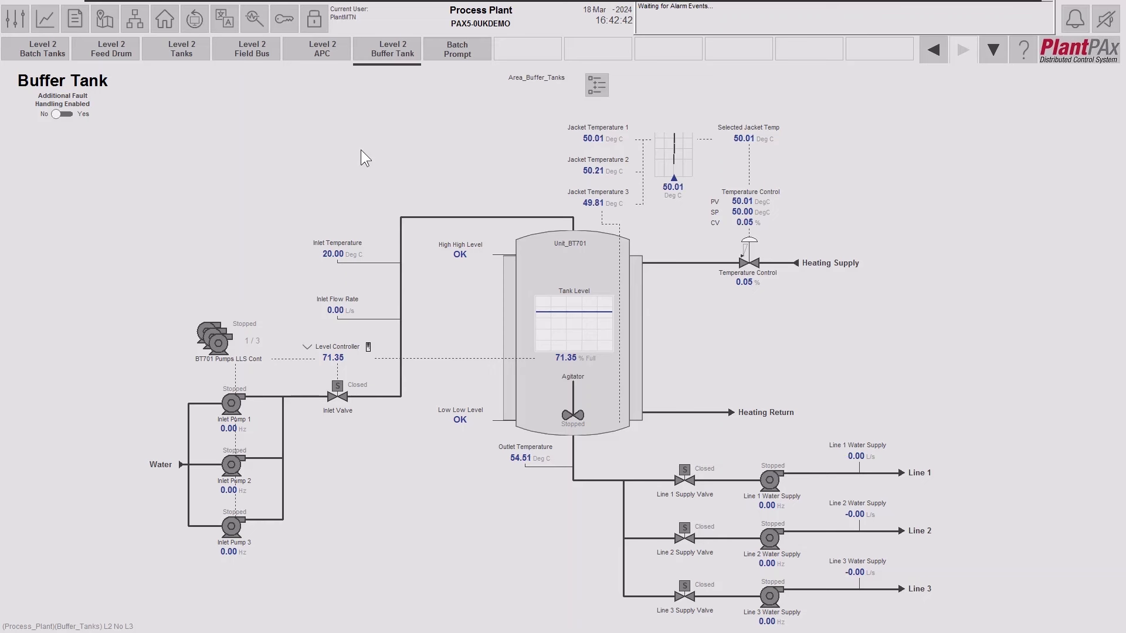
Open the XV_7010 Line 1 supply valve faceplate, move it to the upper right, and switch to Emulate3D.
left_click(685, 481)
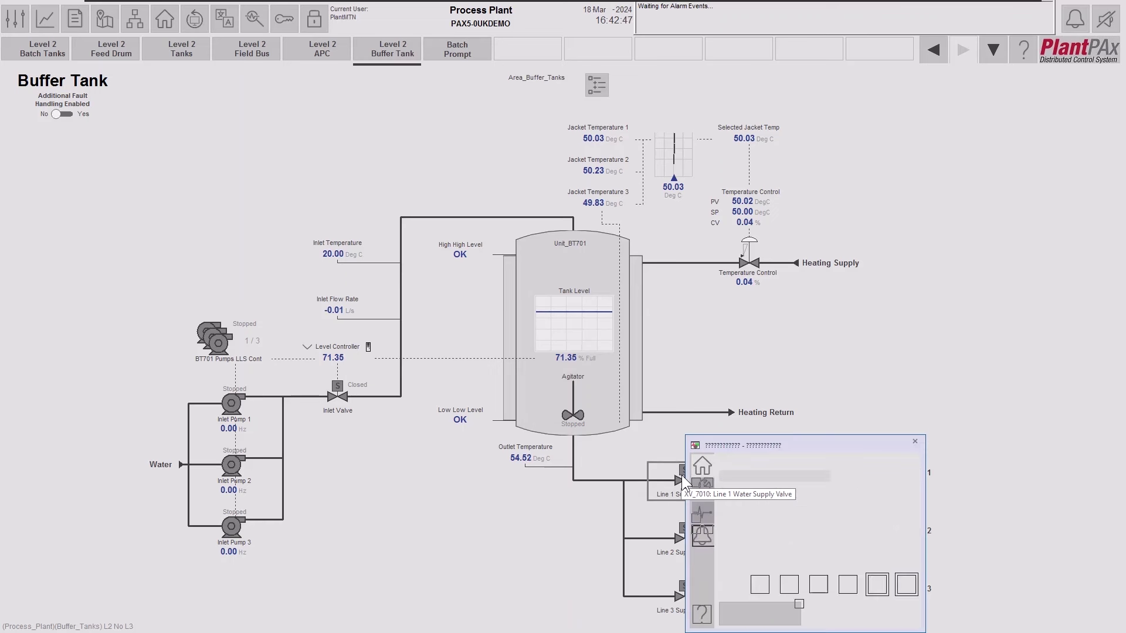
mouse_move(832, 447)
left_mouse_down()
mouse_move(935, 232)
mouse_move(931, 212)
left_mouse_up()
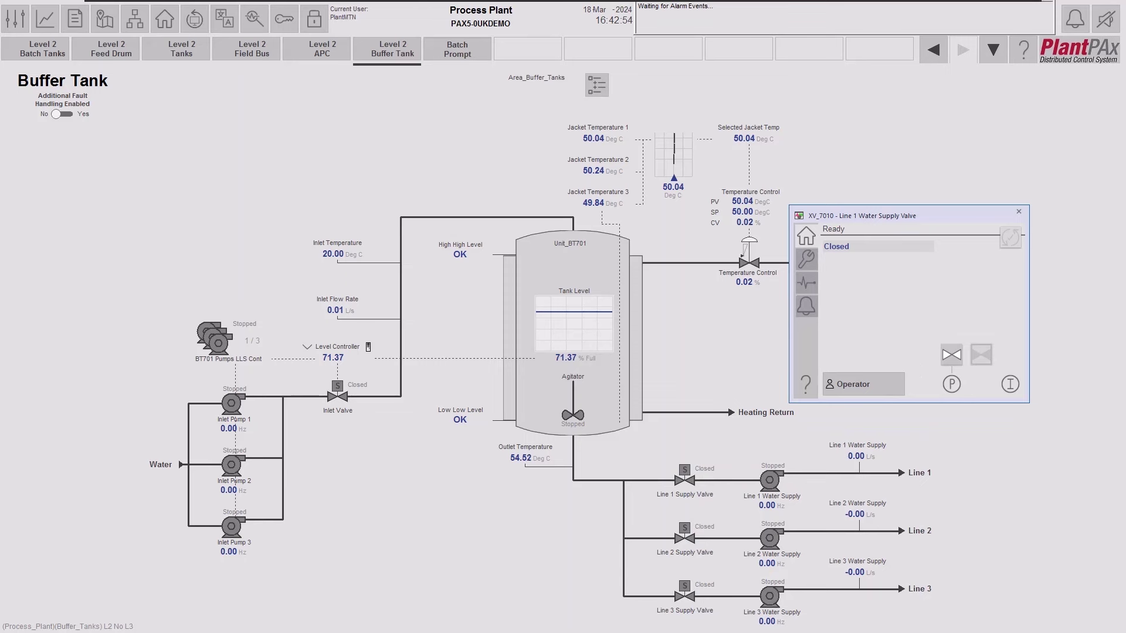
key("alt+Tab")
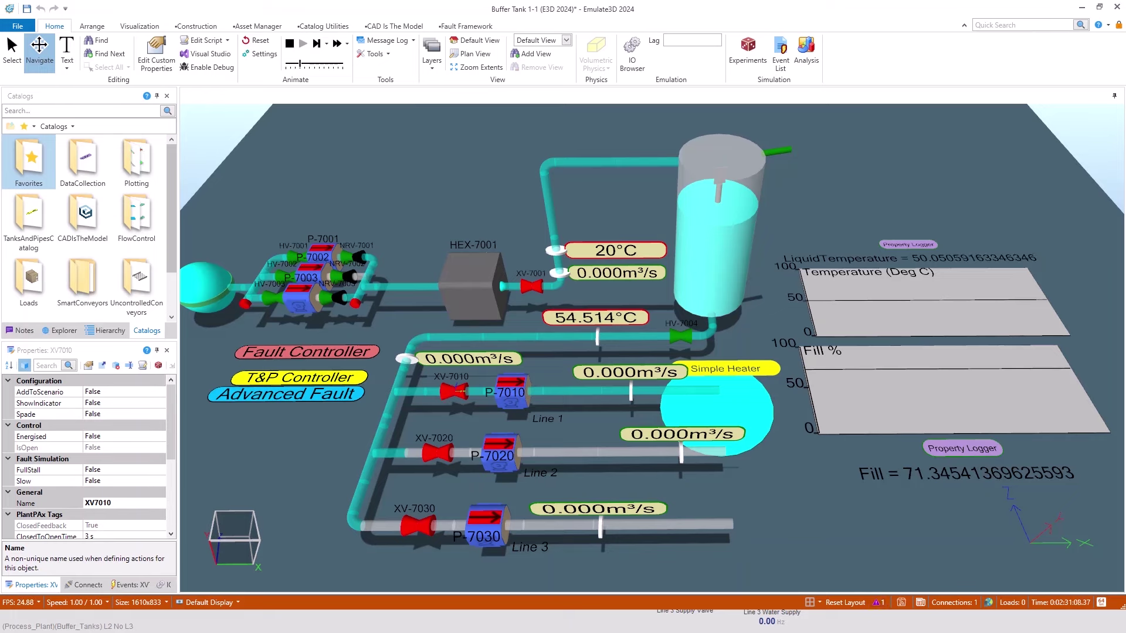
Command valve XV_7010 closed from the faceplate, confirming the 3-D model and HMI agree.
key("alt+Tab")
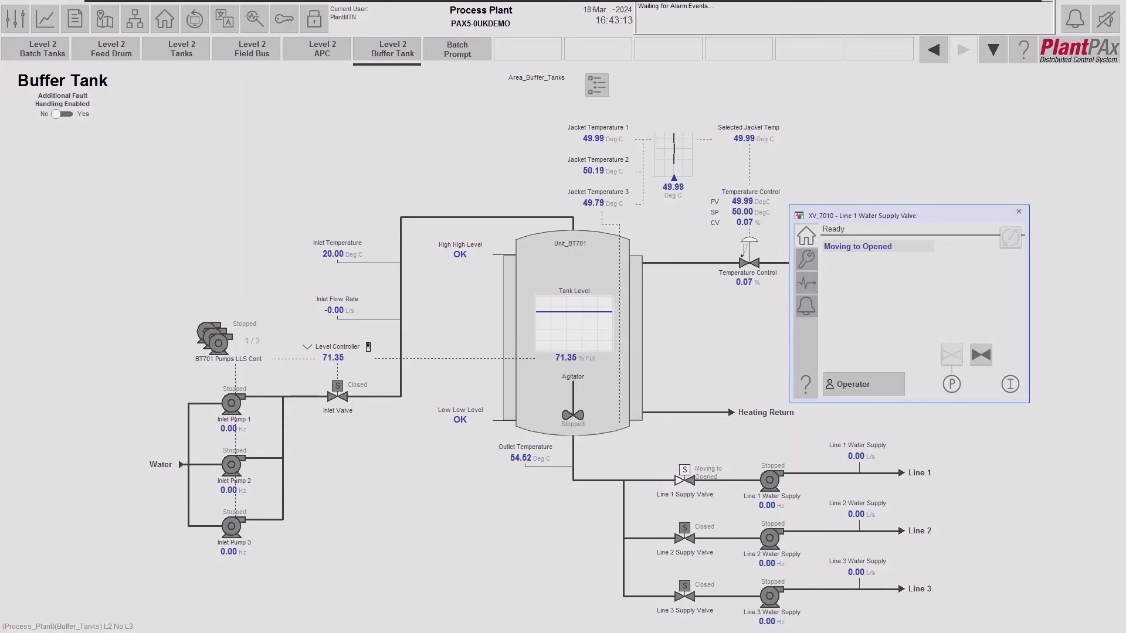
key("alt+Tab")
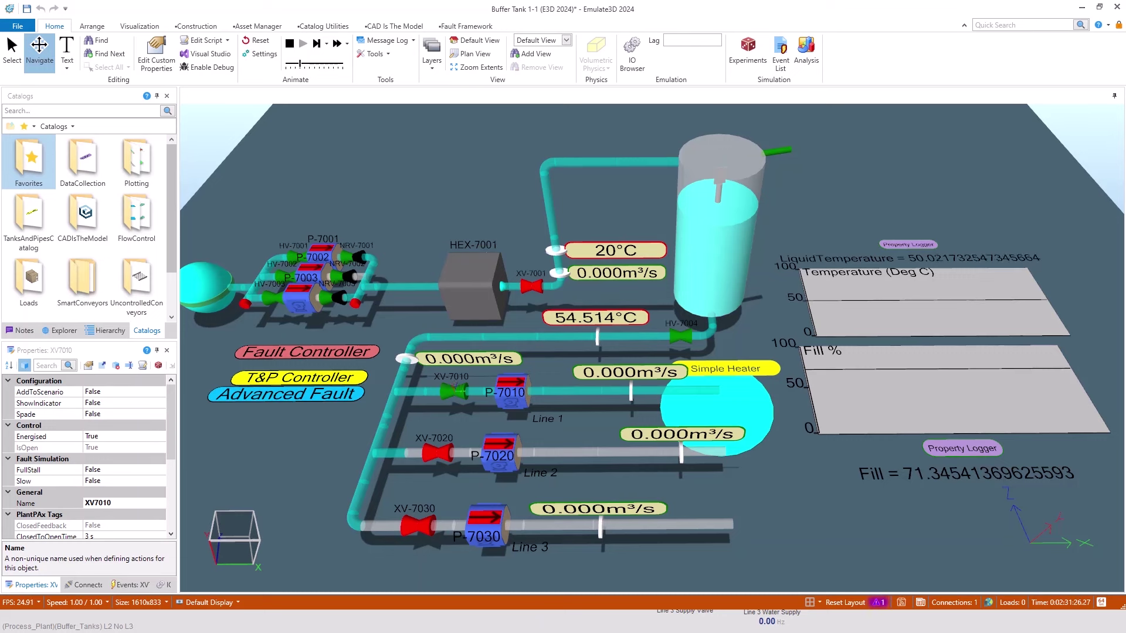
key("alt+Tab")
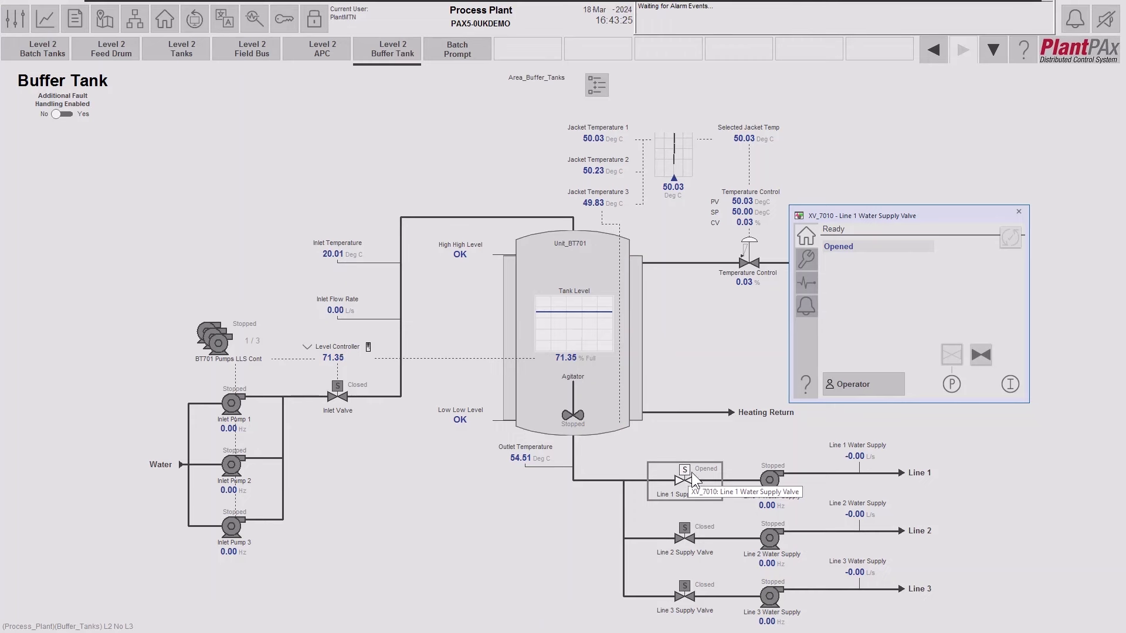
left_click(979, 356)
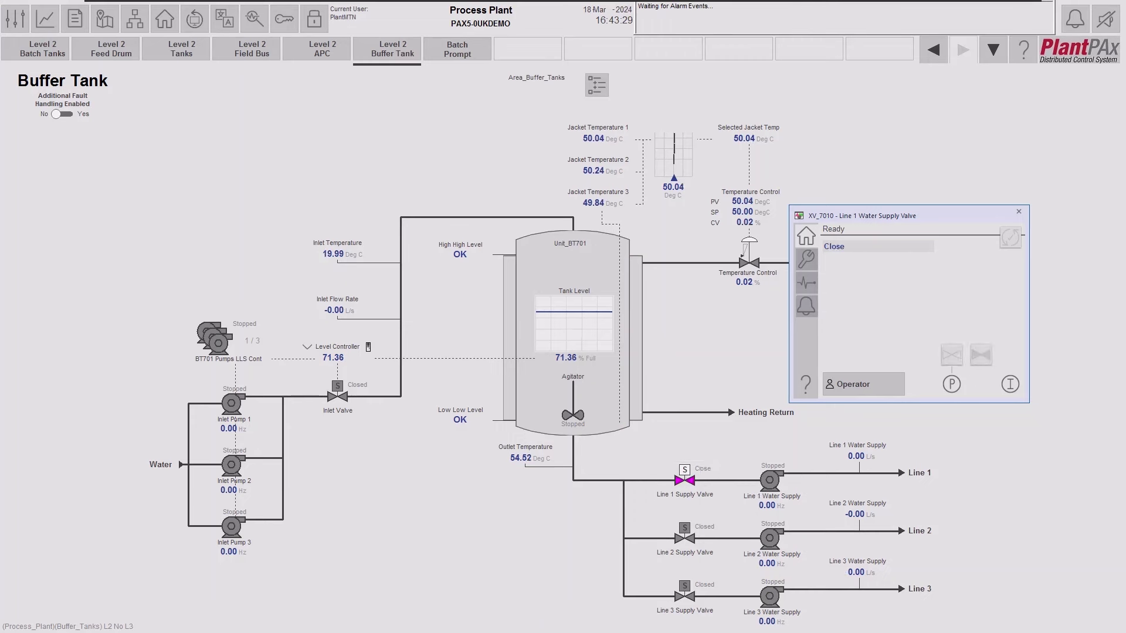
key("alt+Tab")
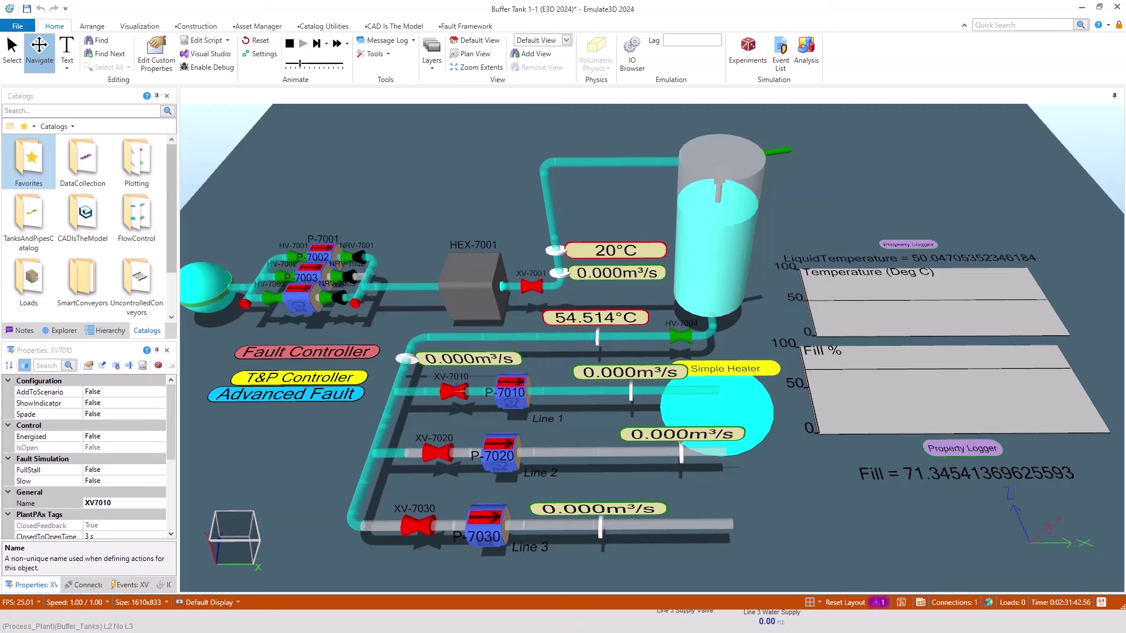
key("alt+Tab")
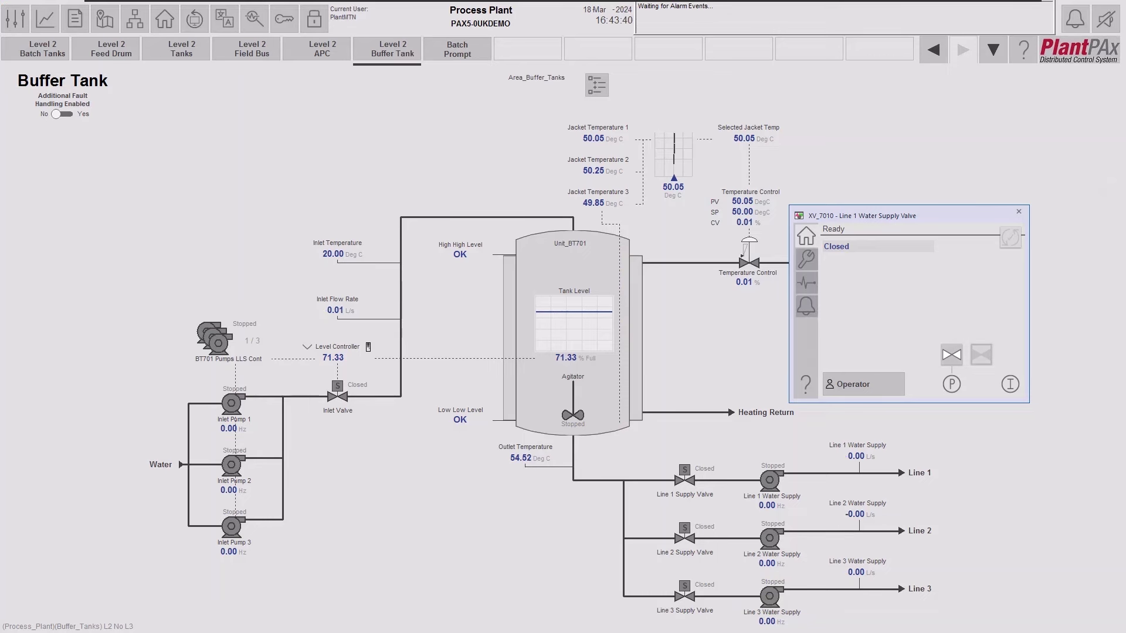
key("alt+Tab")
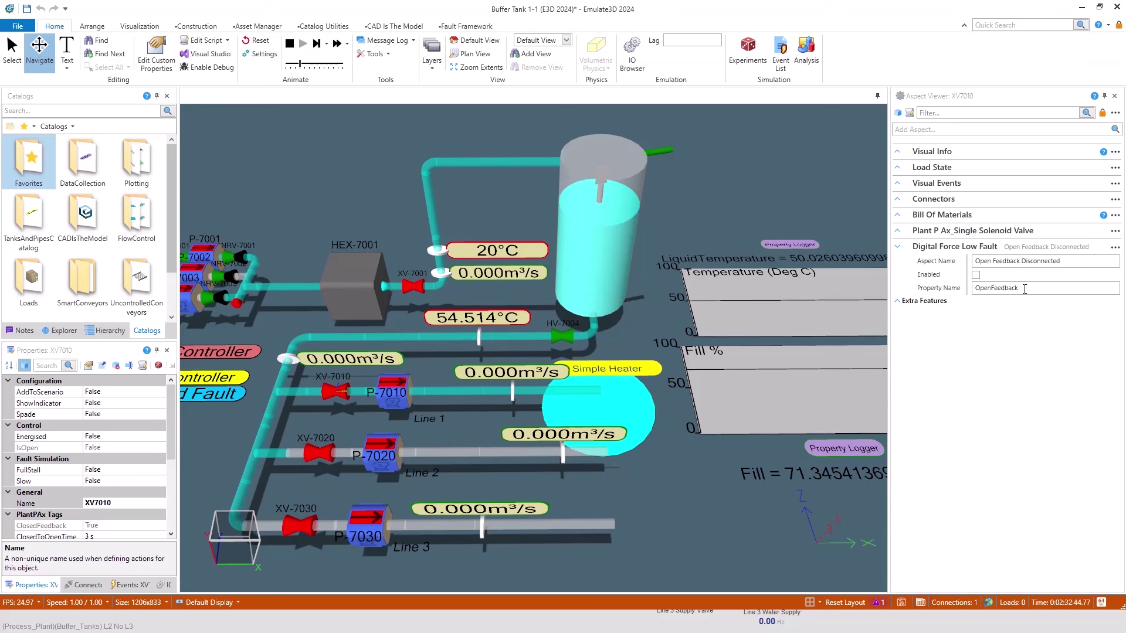
Enable XV7010's Open Feedback Disconnected fault and return to the HMI valve faceplate.
left_click(976, 275)
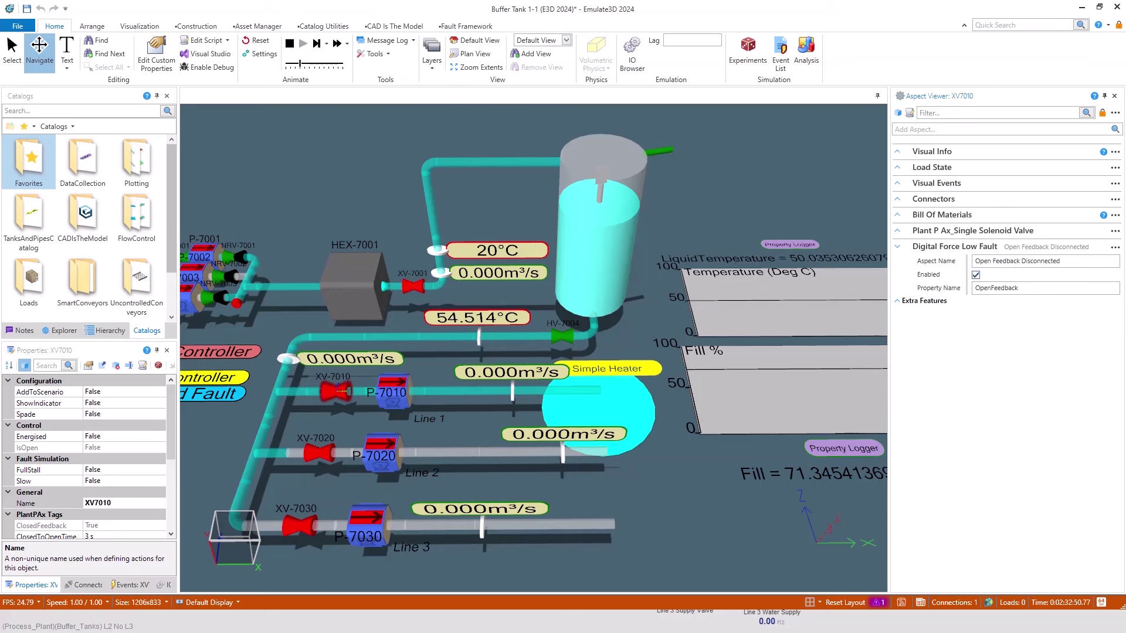
key("alt+Tab")
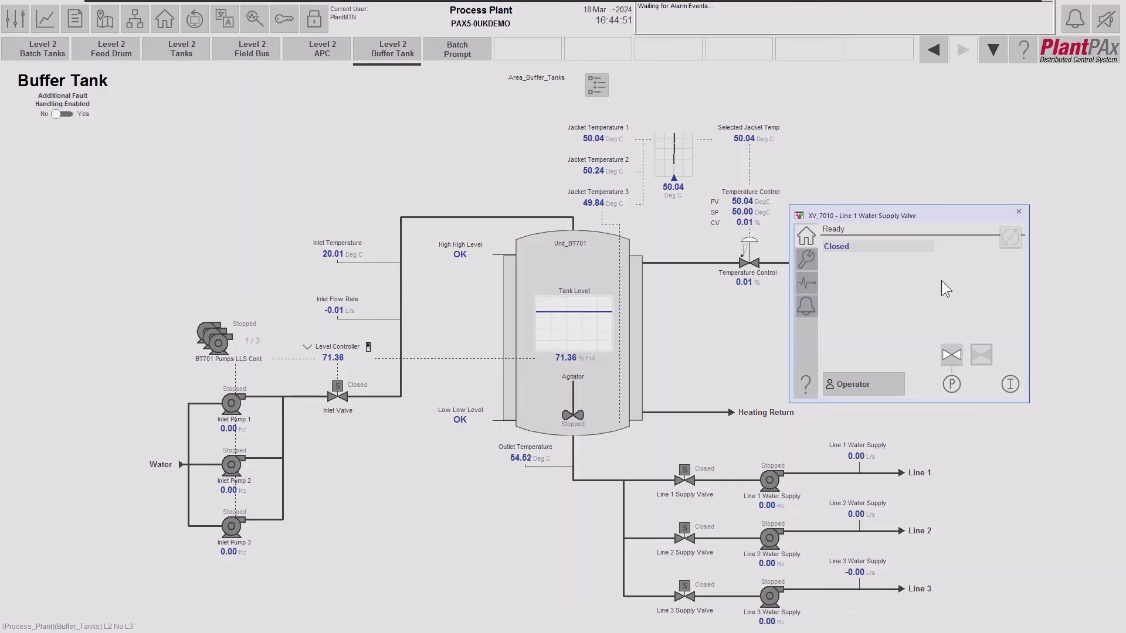
Command XV_7010 open and watch it in Emulate3D until the transit-stall fault appears in the HMI.
left_click(953, 355)
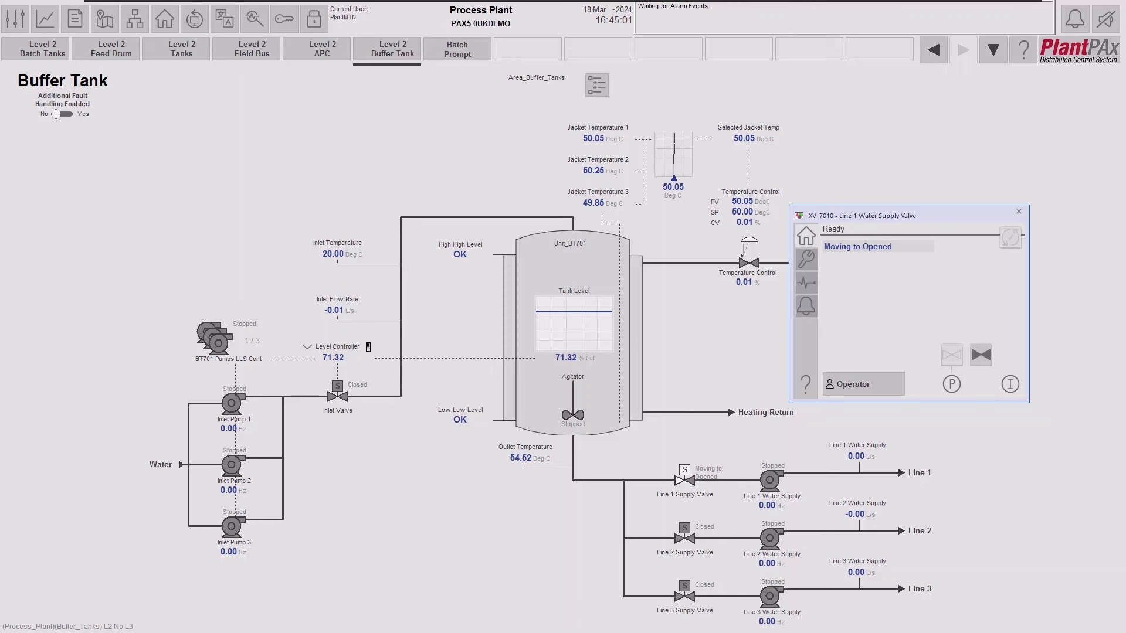
key("alt+Tab")
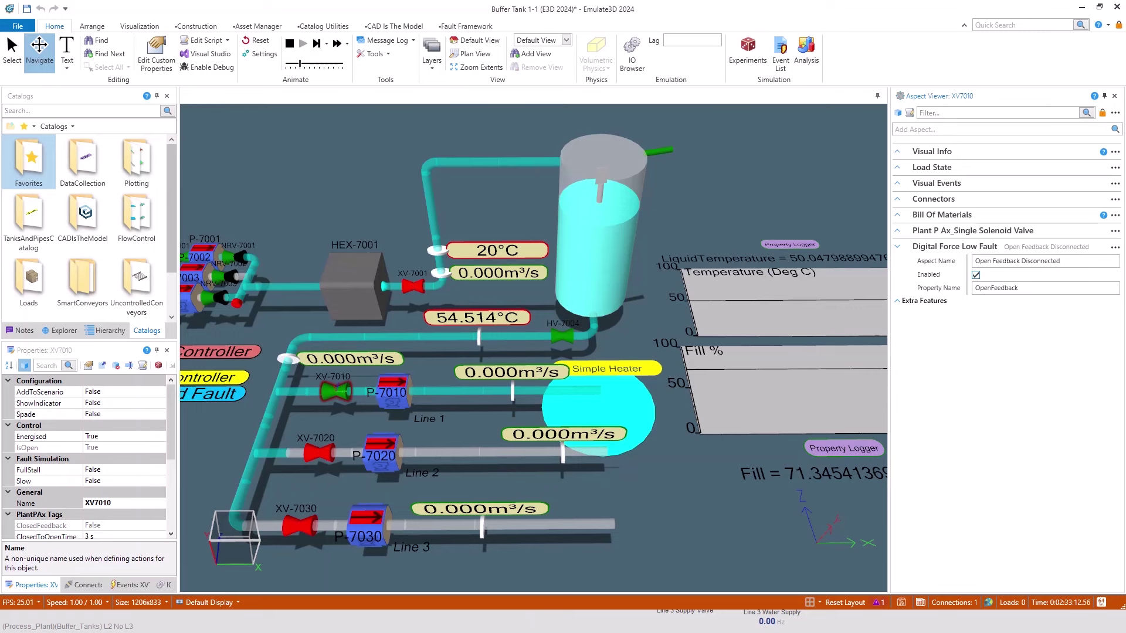
key("alt+Tab")
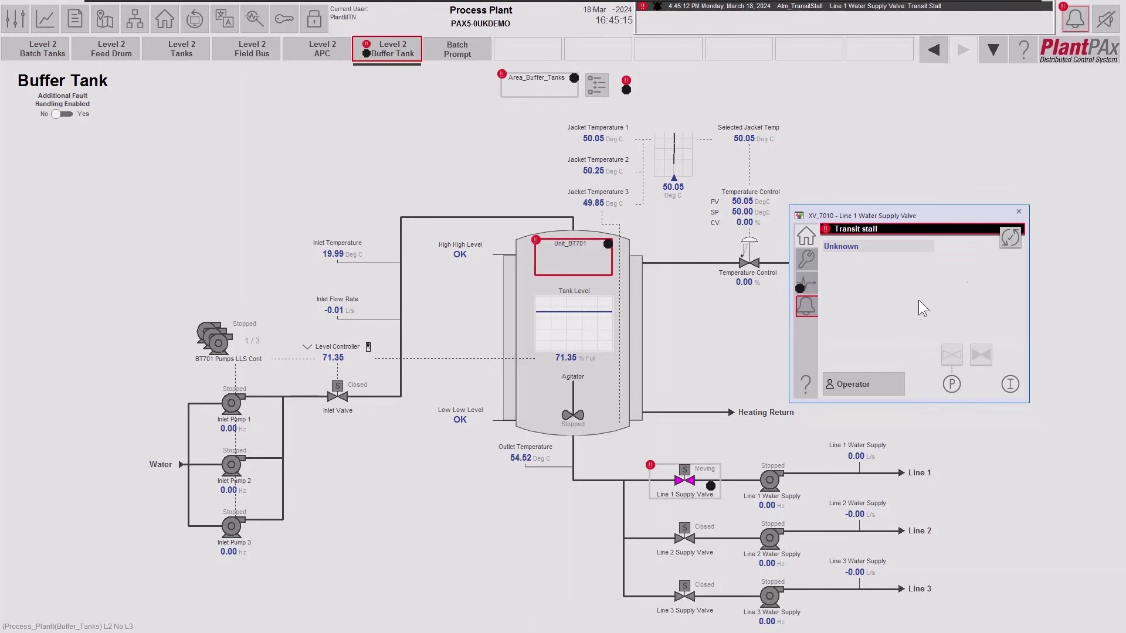
Silence the alarm horn and bring up XV_7010's maintenance page.
left_click(1109, 32)
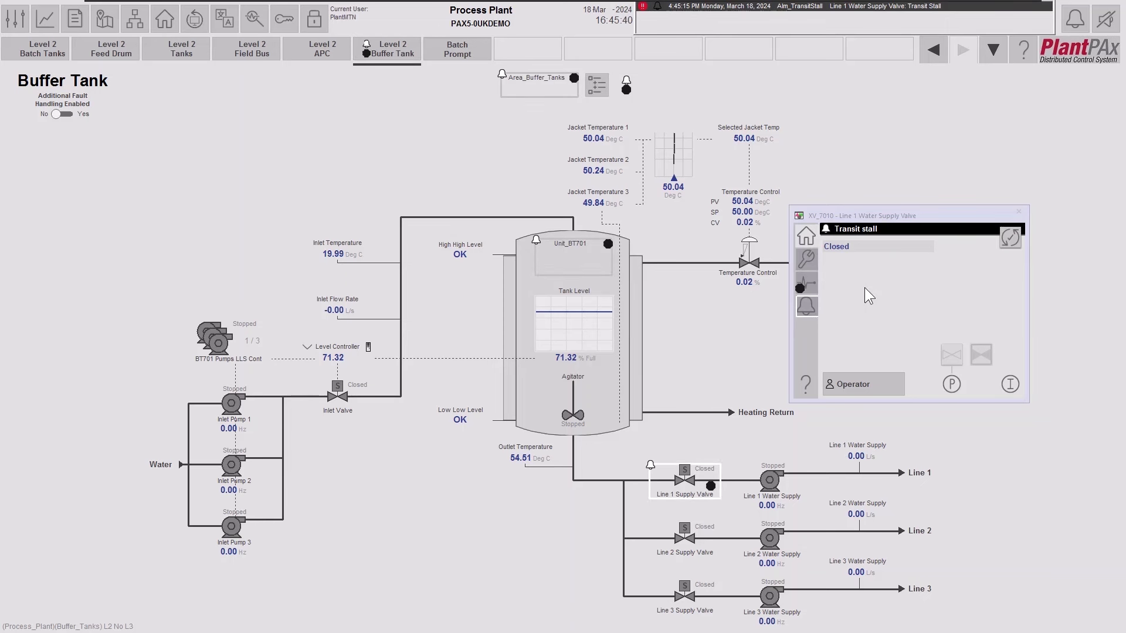
left_click(1010, 237)
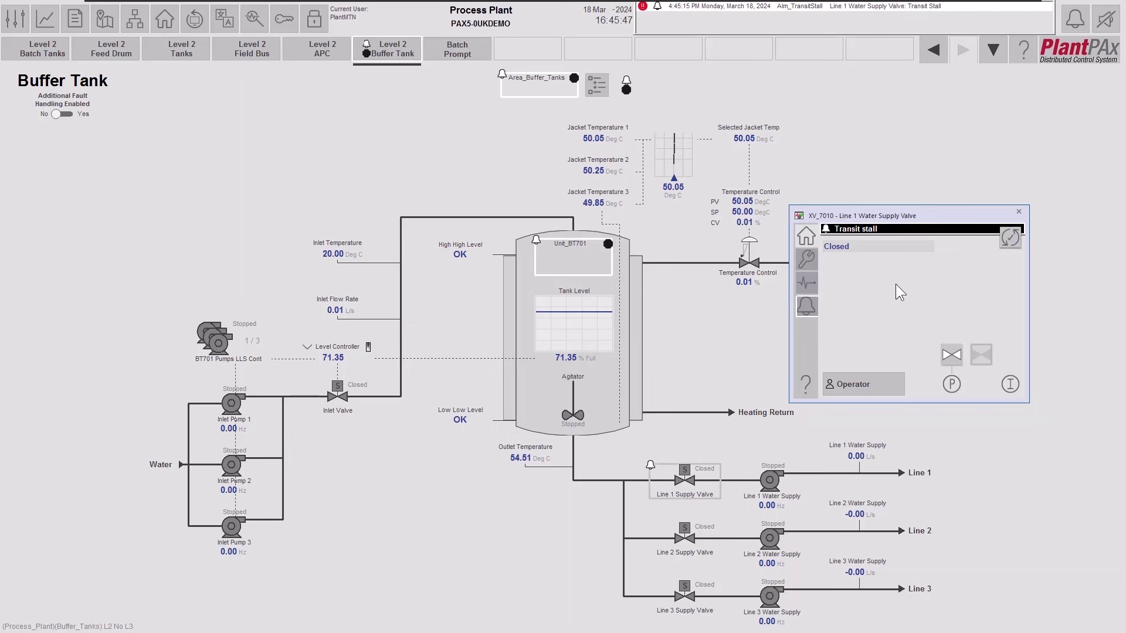
left_click(807, 259)
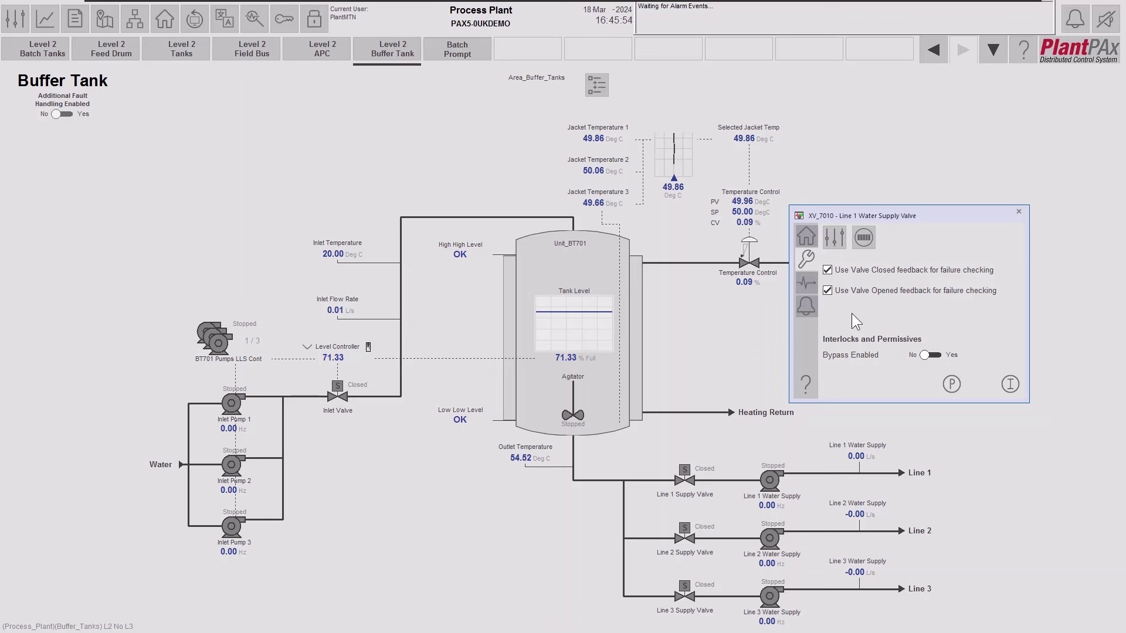
Disable 'Use Valve Opened feedback for failure checking' for XV_7010, return to its operating page, and check the valve in Emulate3D.
left_click(828, 292)
left_click(807, 234)
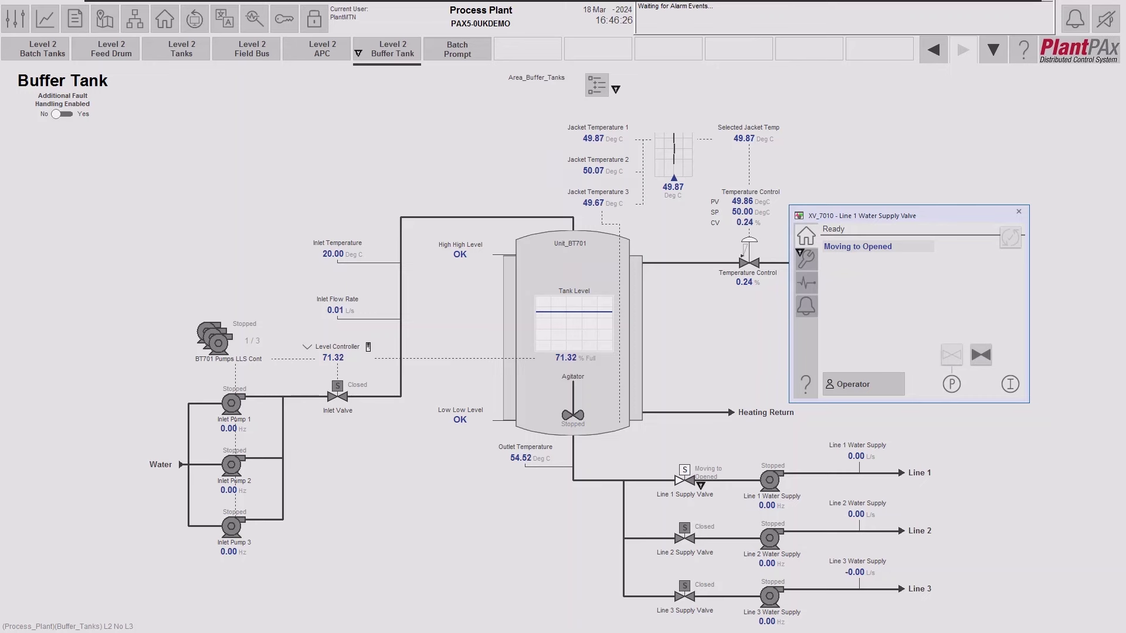
key("alt+Tab")
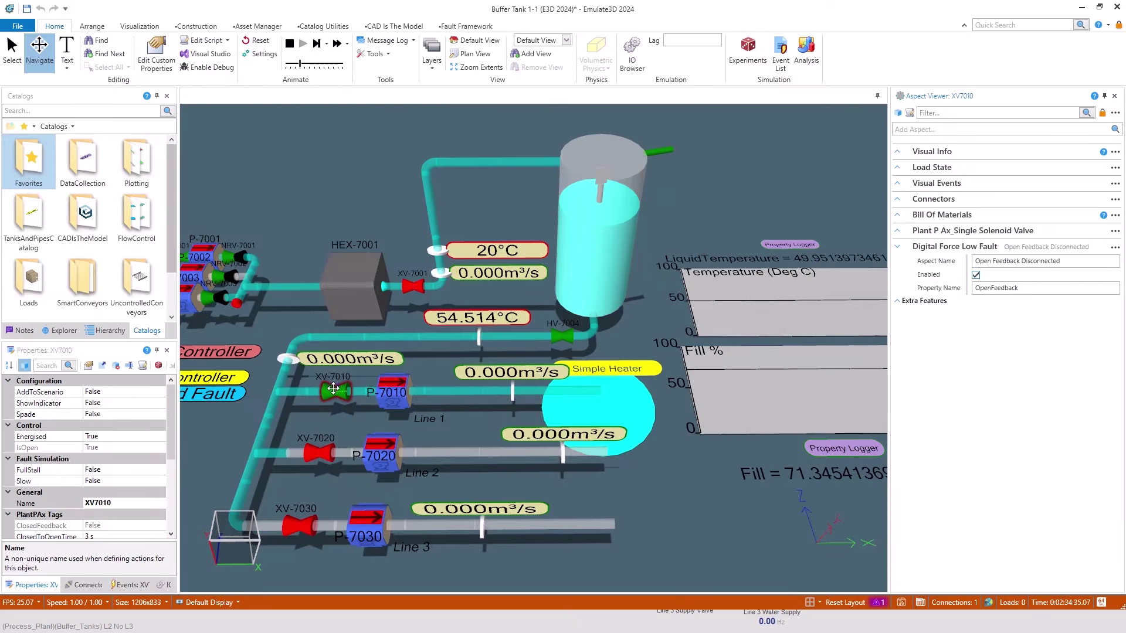
key("alt+Tab")
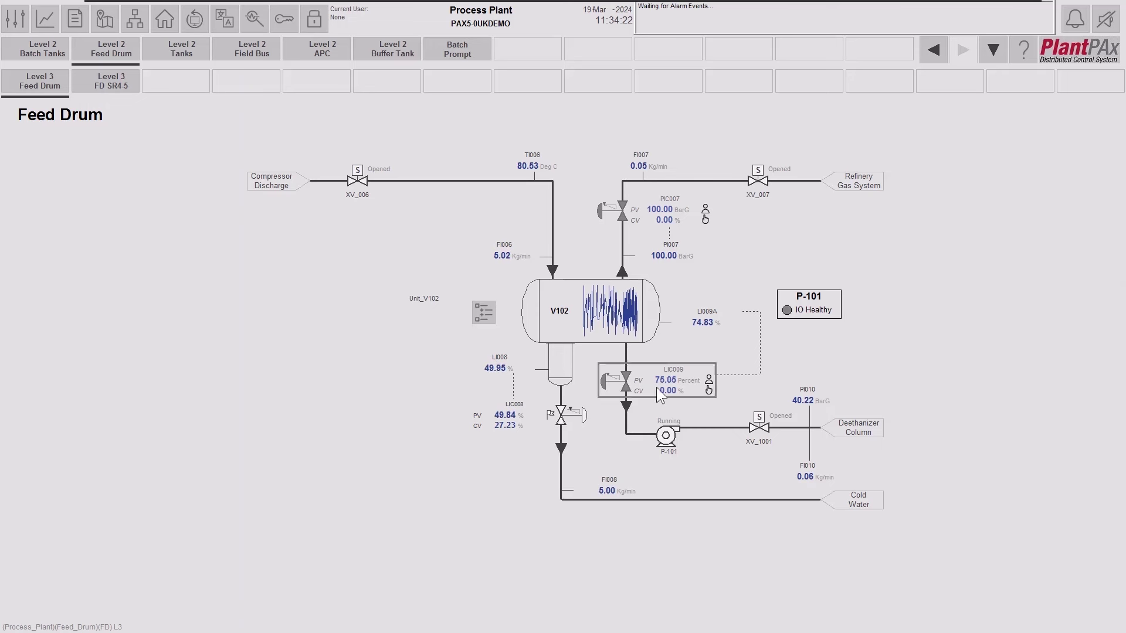
Open the XV_1001 faceplate at upper right, with its detailed Deethanizer Column Inlet Valve faceplate placed below it.
left_click(748, 422)
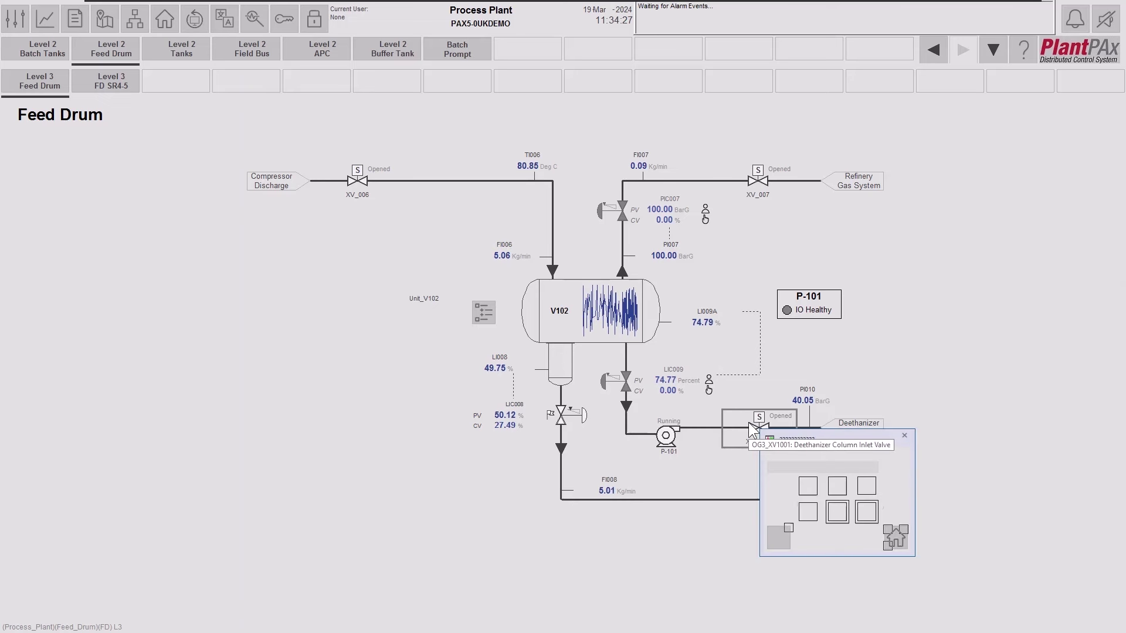
left_click_drag(820, 442, 917, 245)
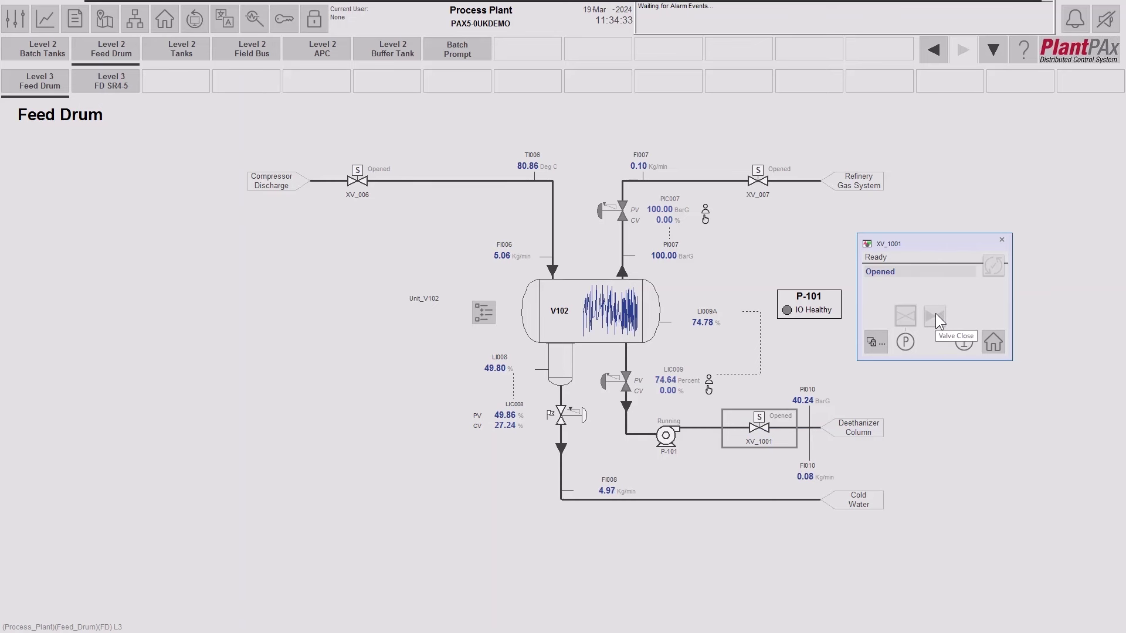
left_click(879, 348)
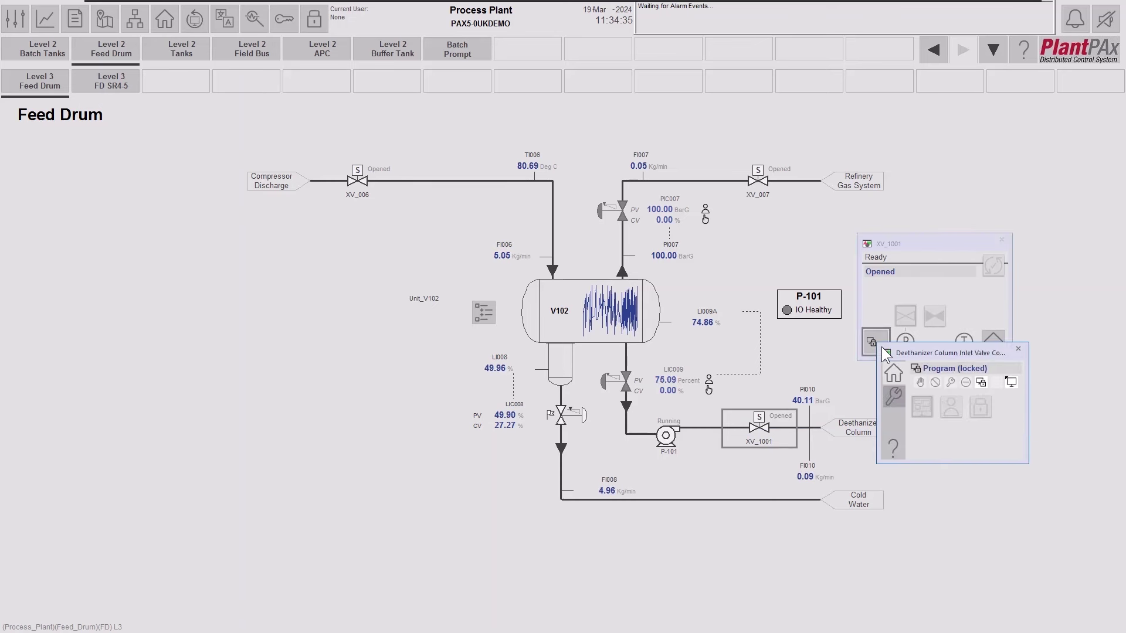
left_click_drag(931, 353, 911, 376)
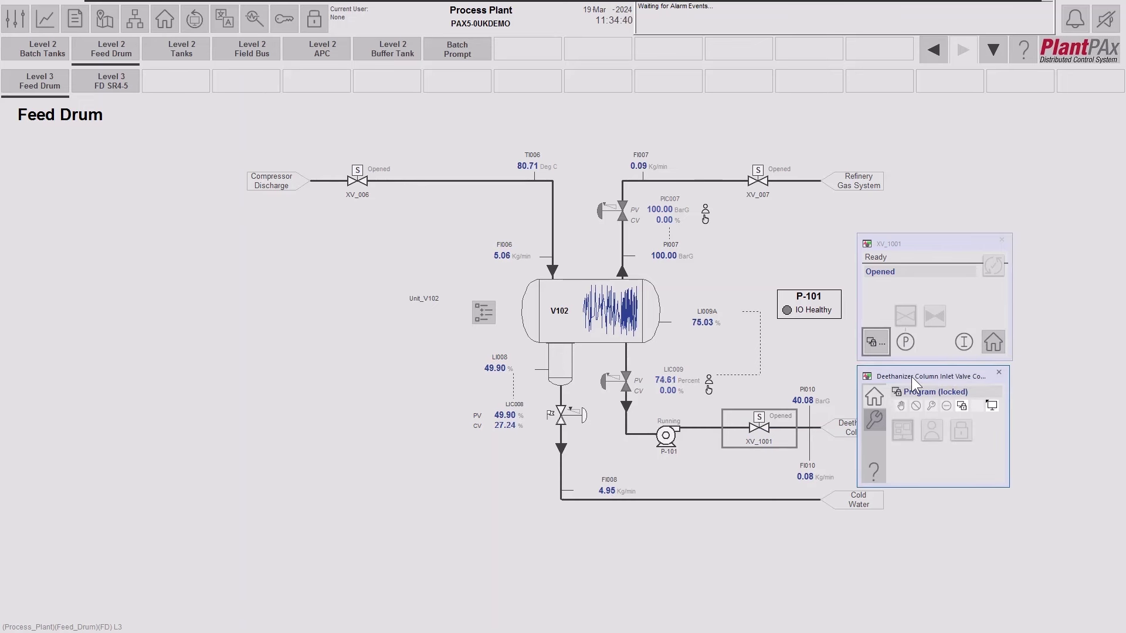
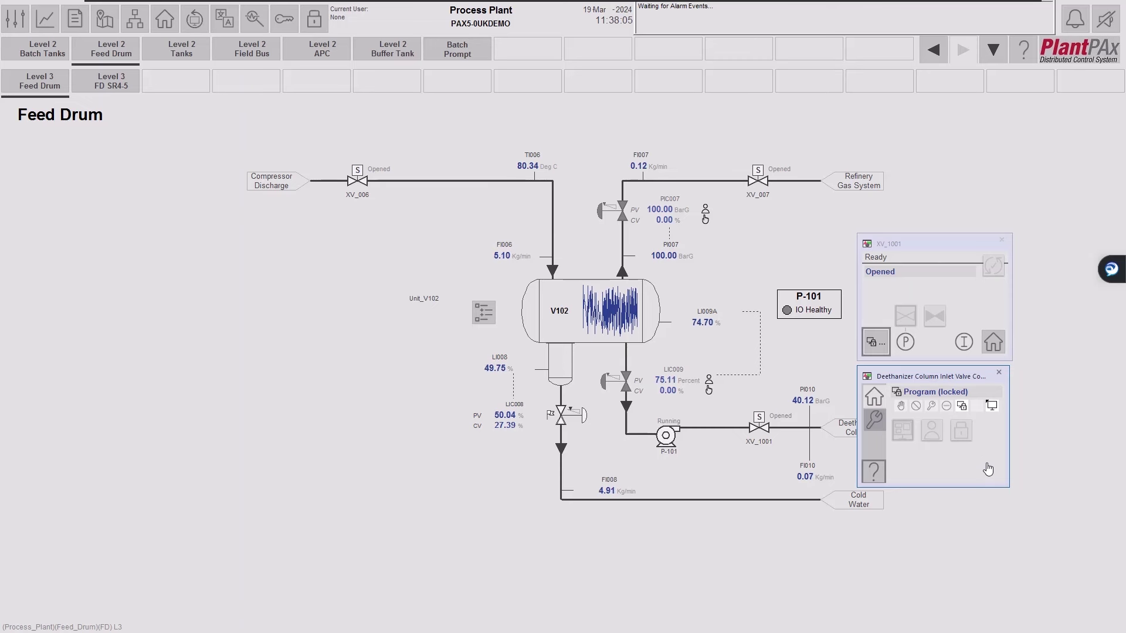
Close the mode and XV_1001 valve faceplates, then bring up the Client Login dialog.
left_click(999, 373)
left_click(1002, 240)
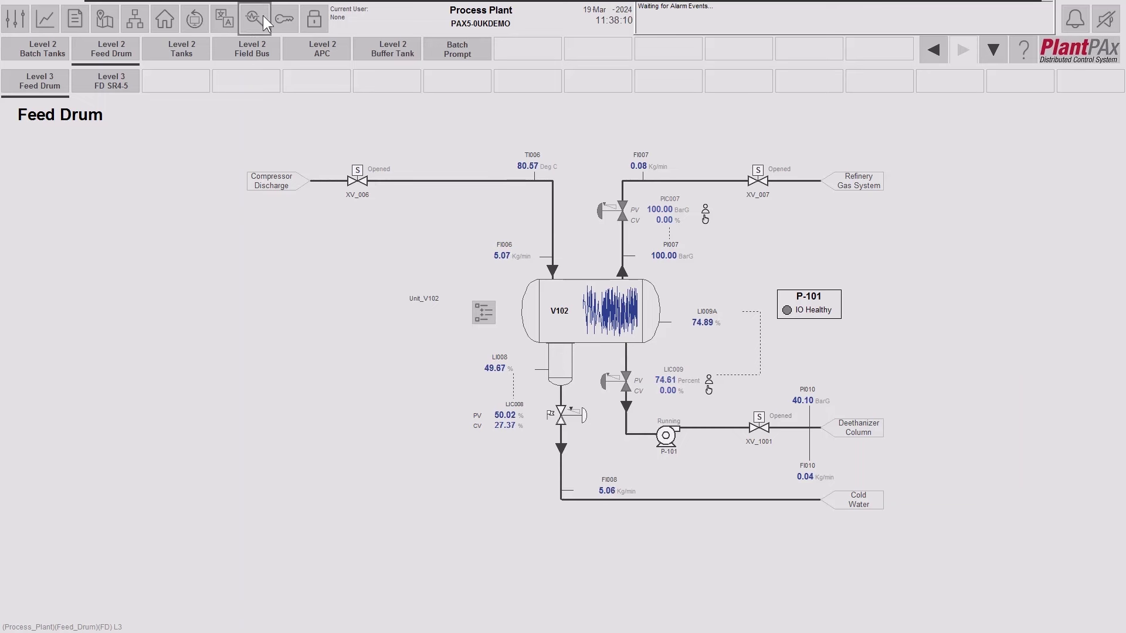
left_click(290, 15)
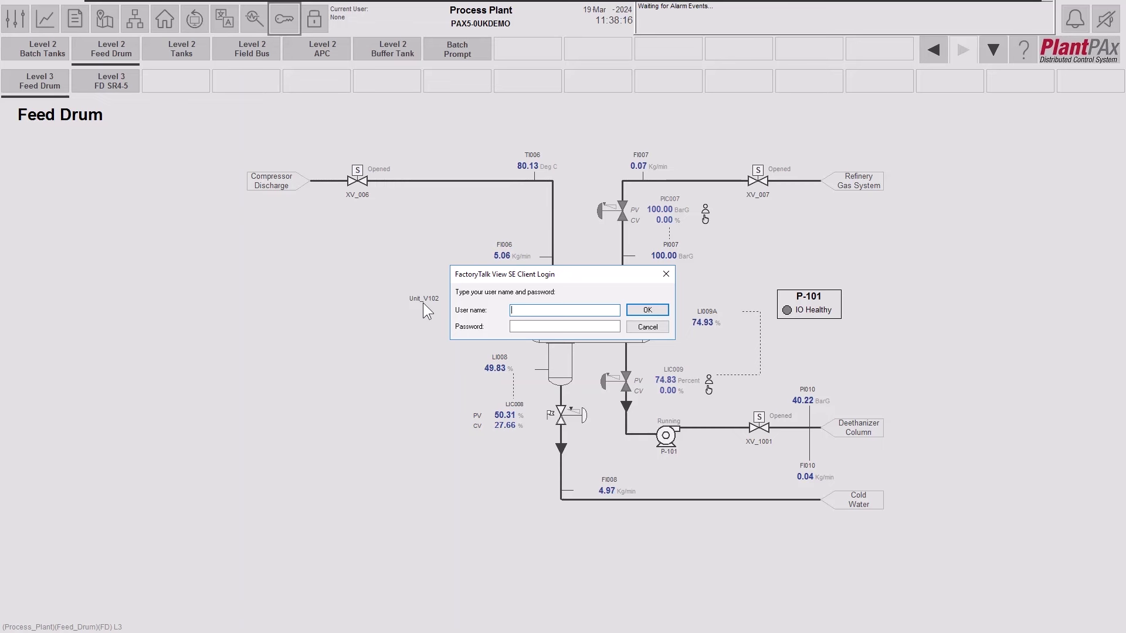
Log in with the plant maintenance user name and password, then display its current security access.
type("PlantM")
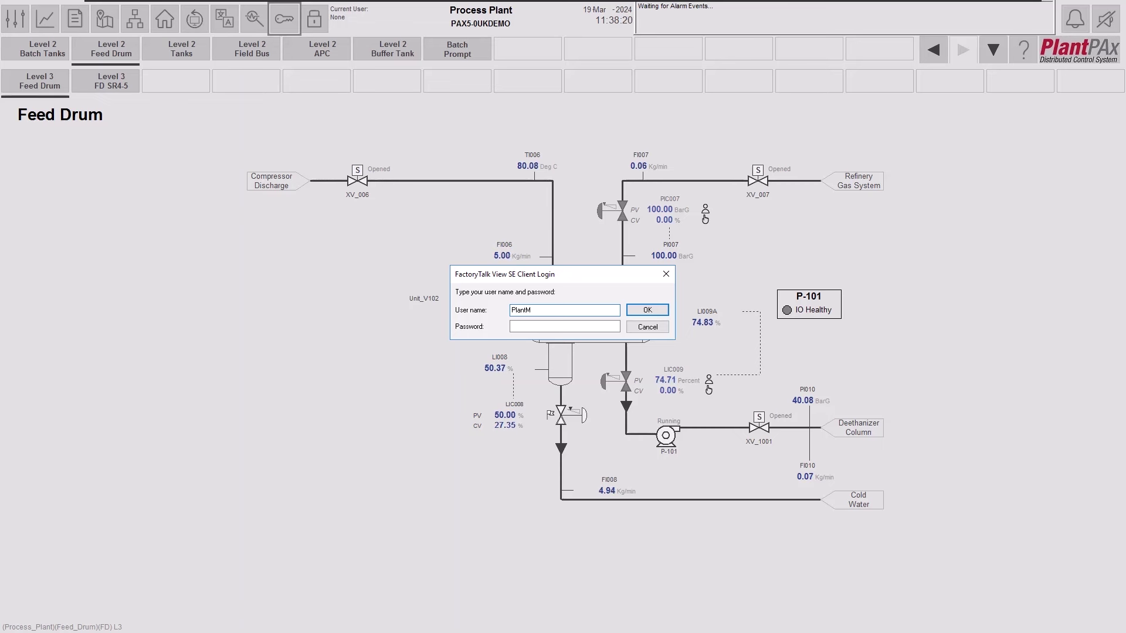
type("TN")
key("Tab")
type("••")
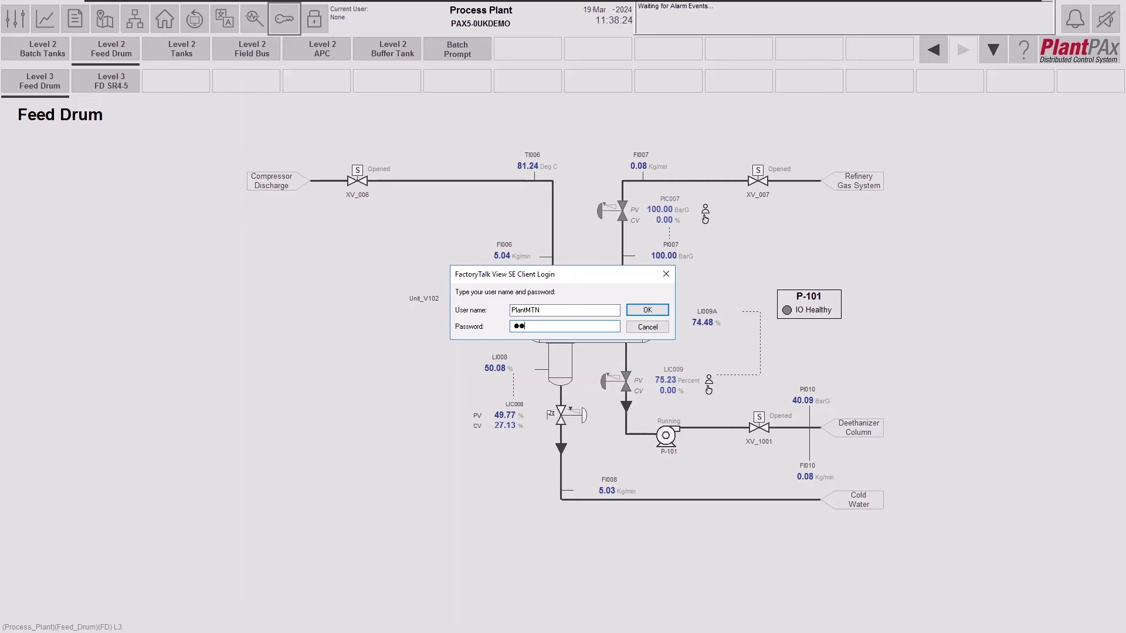
type("•••••••••••")
key("Return")
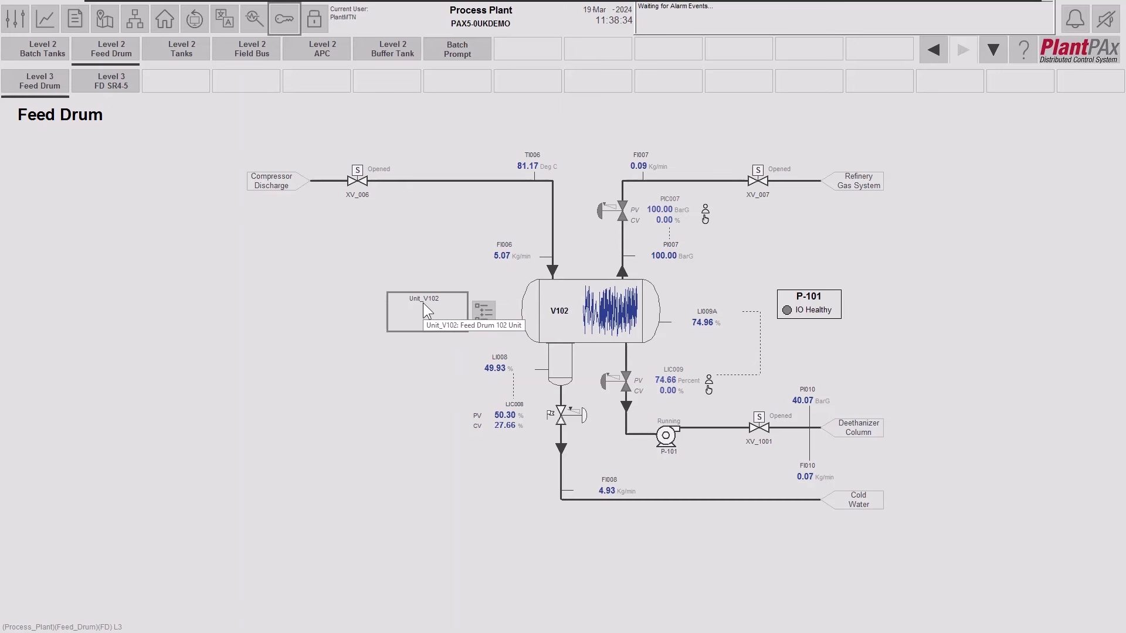
left_click(351, 19)
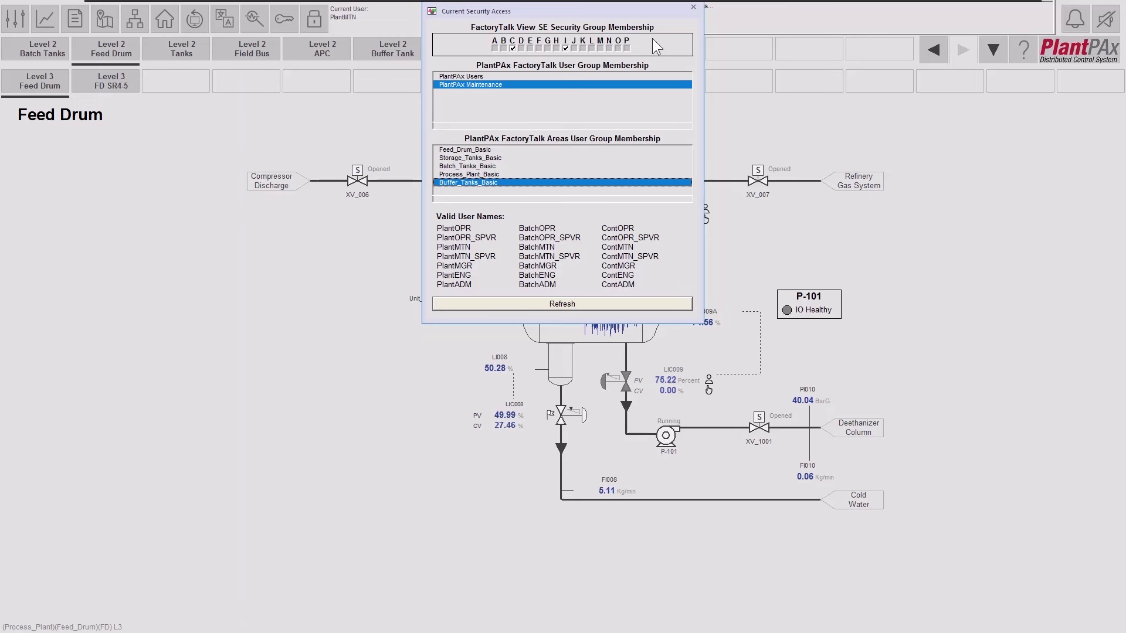
Check the maintenance user's PlantPAx Maintenance group and area access, then close the Current Security Access window.
left_click(693, 7)
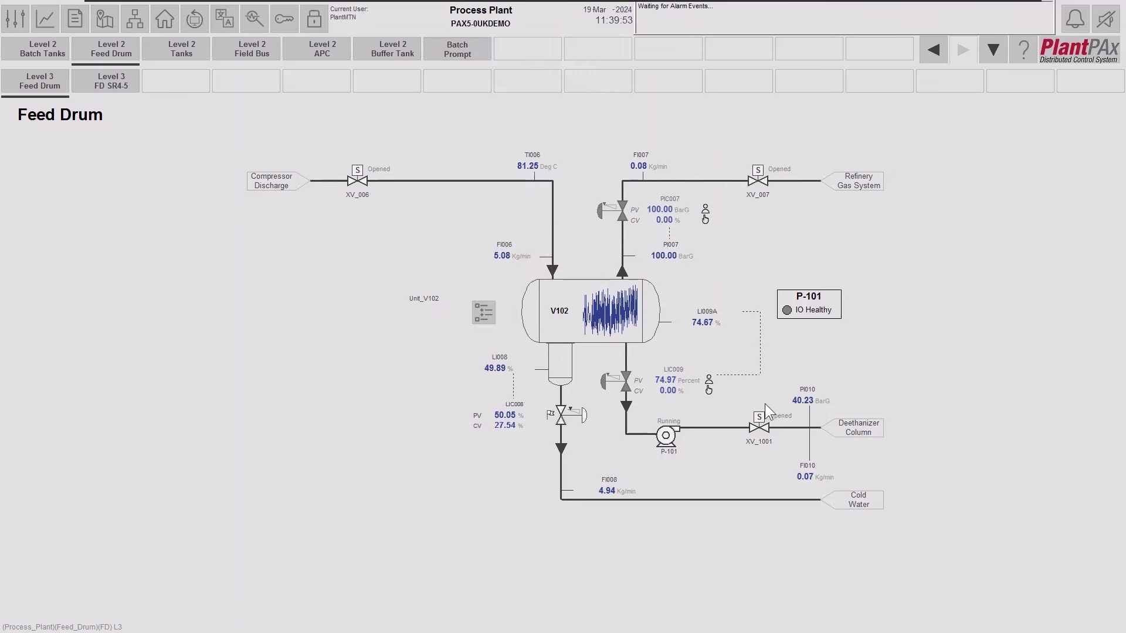
Take Maintenance control of XV_1001 from its mode faceplate, then close the mode faceplate.
left_click(757, 427)
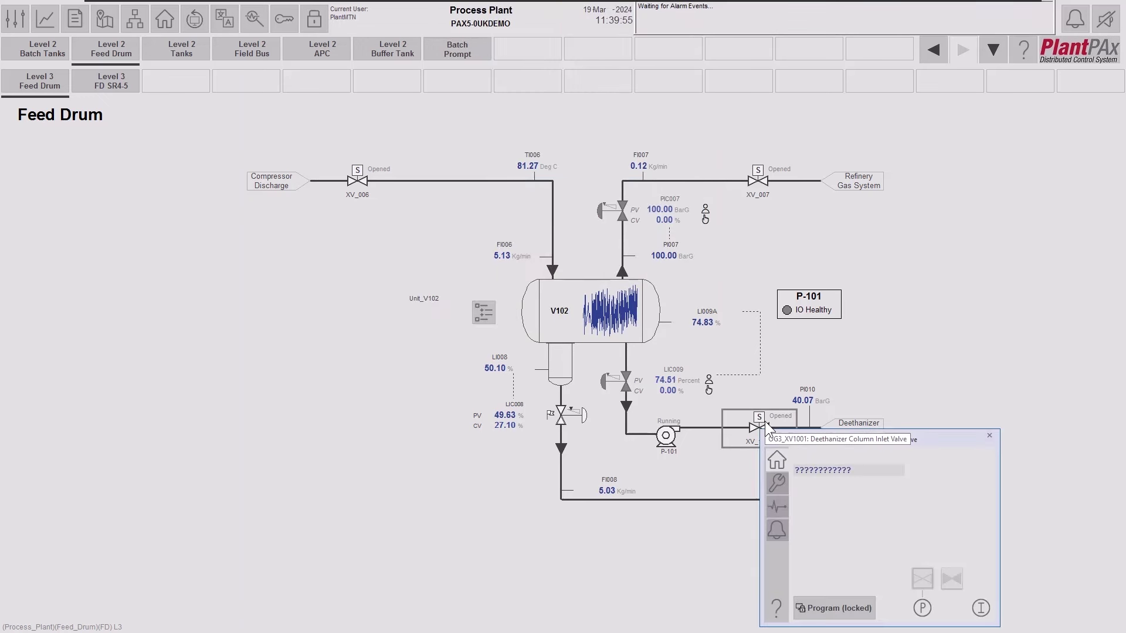
left_click_drag(867, 438, 884, 205)
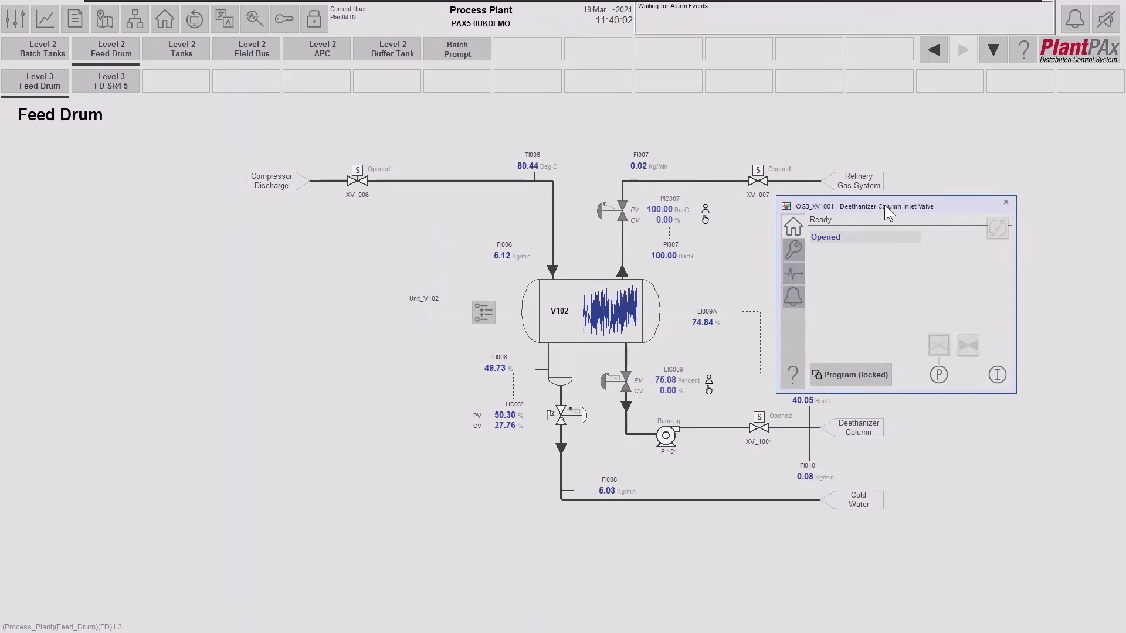
left_click(872, 376)
left_click_drag(873, 382, 800, 404)
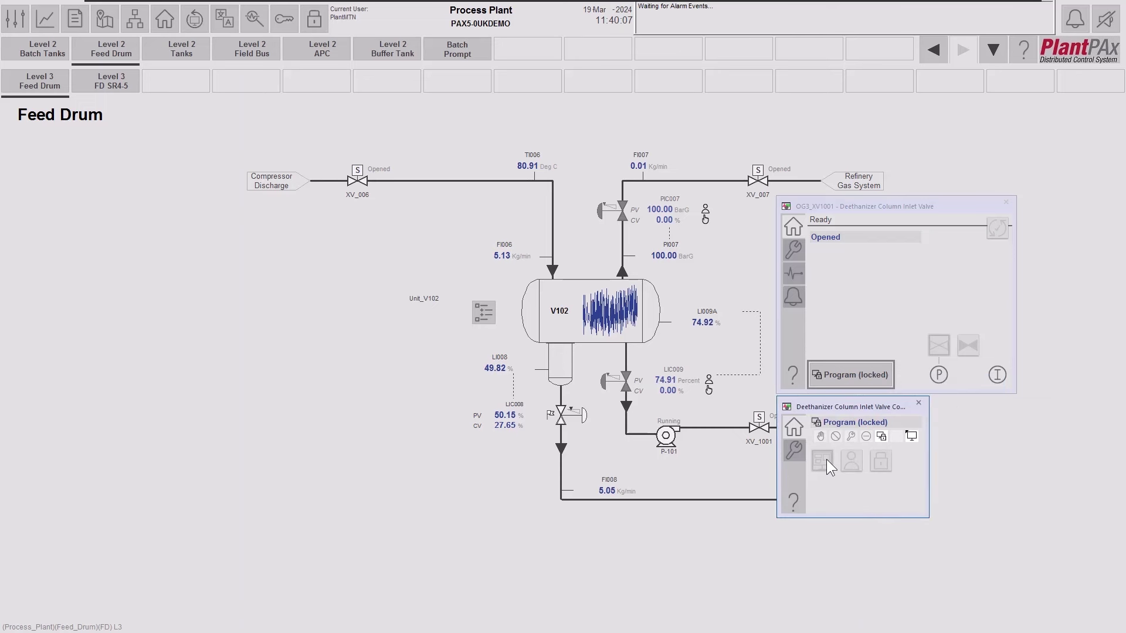
left_click(798, 452)
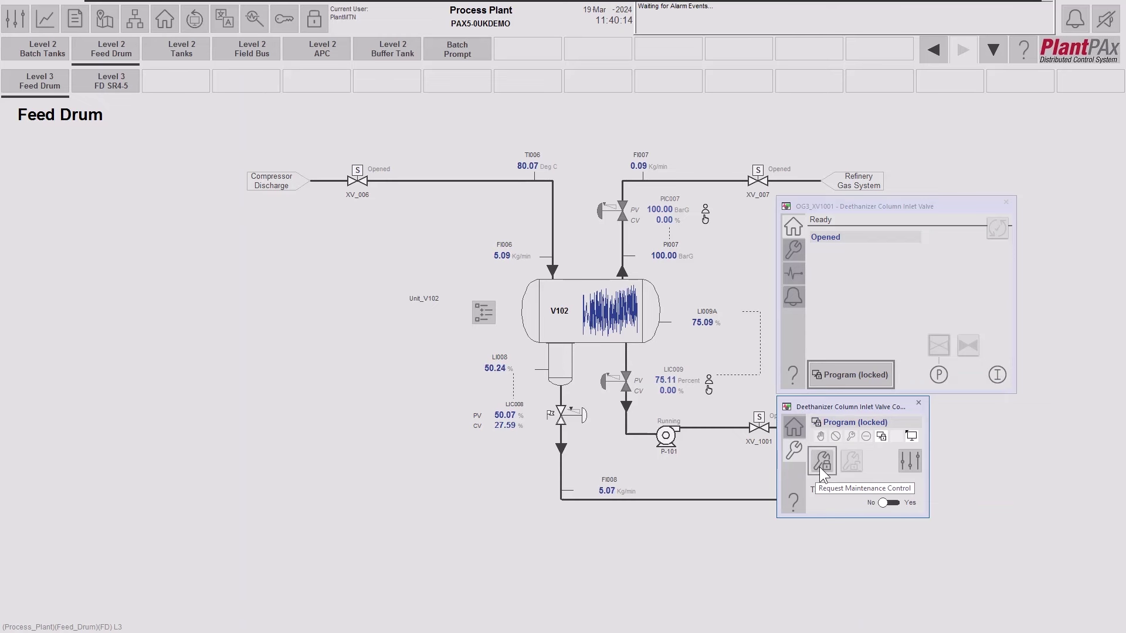
left_click(820, 466)
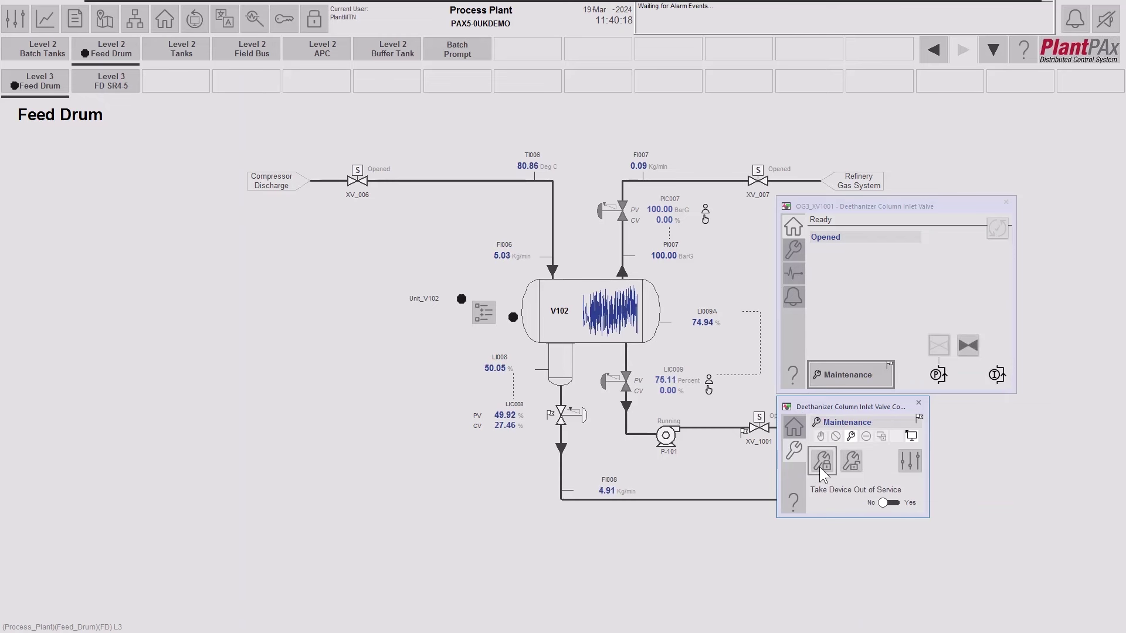
left_click(918, 403)
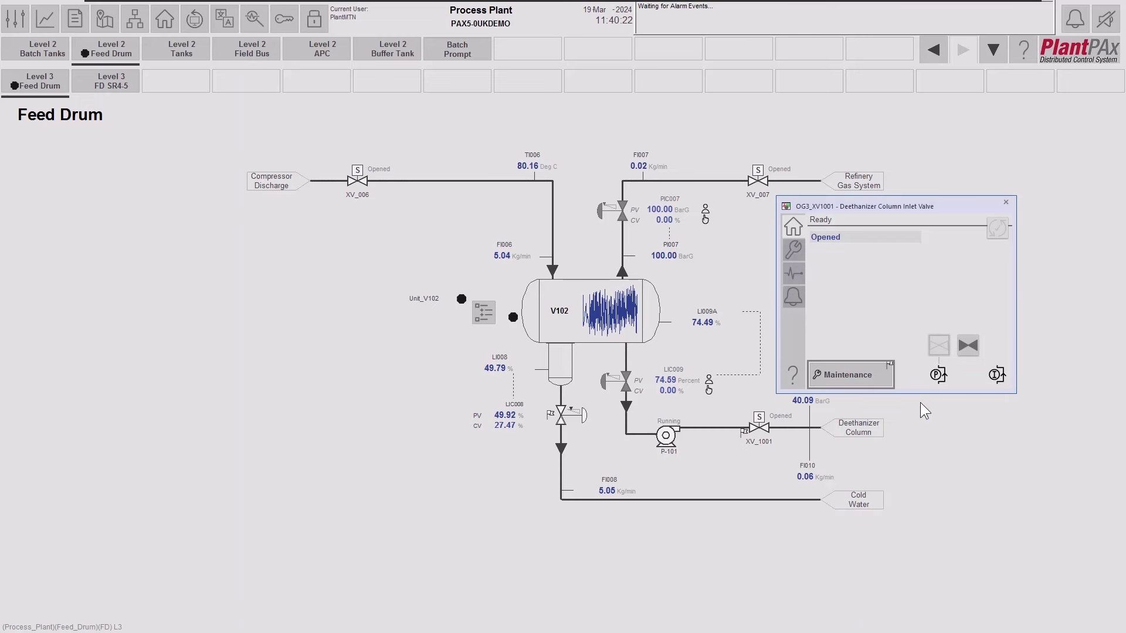
Command XV_1001 closed, silence the resulting alarm horn, and close the valve faceplate.
left_click(966, 346)
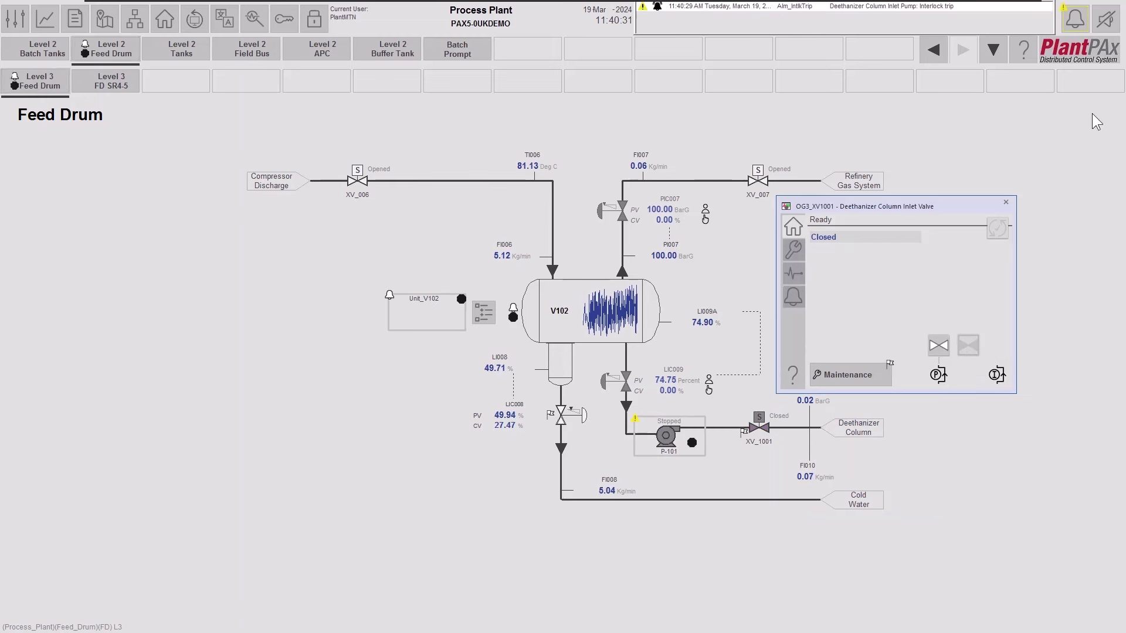
left_click(1104, 24)
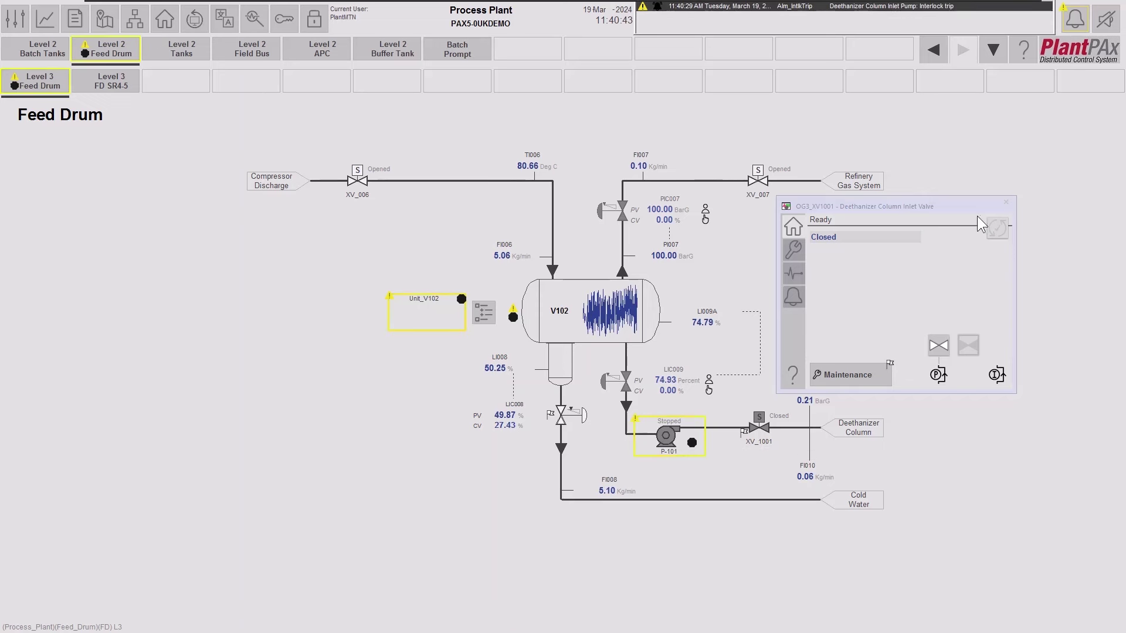
left_click(674, 436)
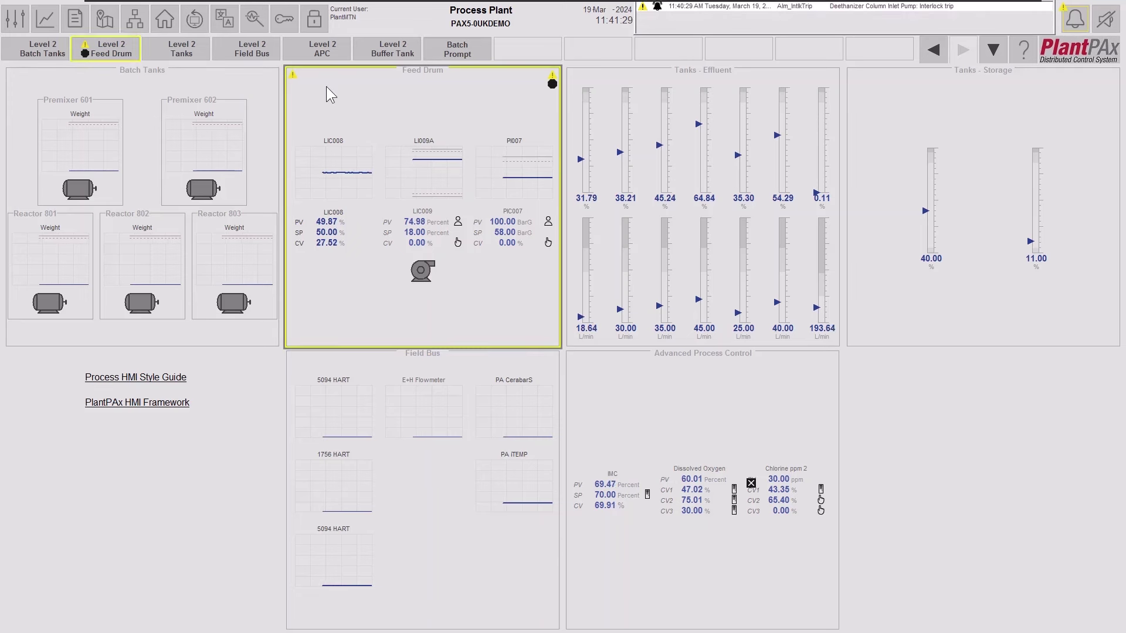
Go from the Feed Drum area through the Level 3 schematic to the Level 2 controller display.
left_click(367, 89)
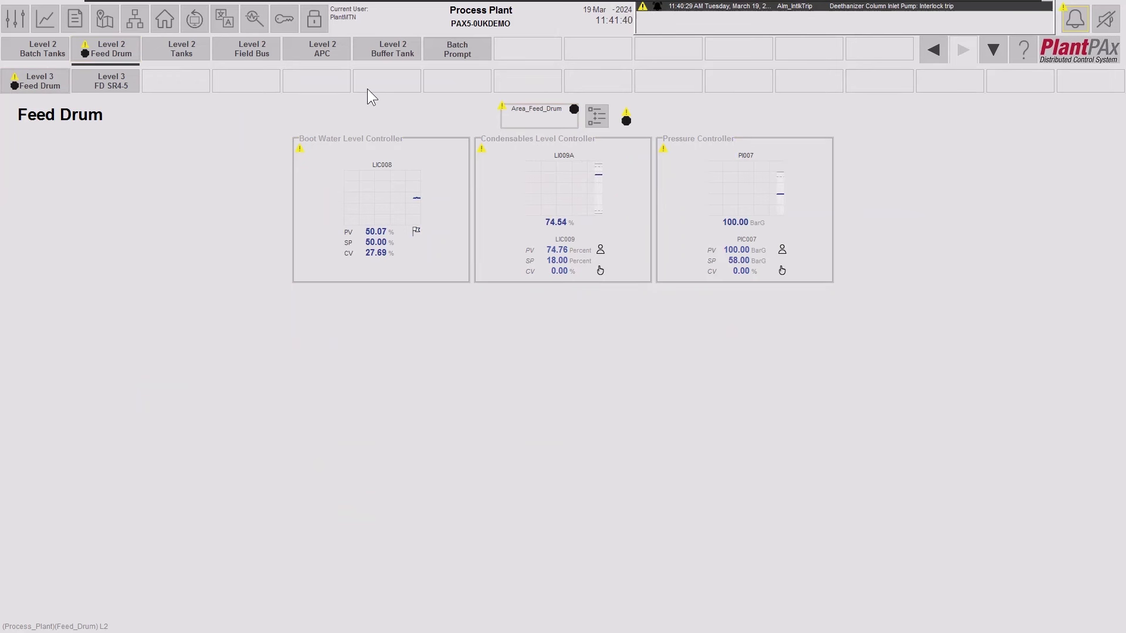
left_click(54, 83)
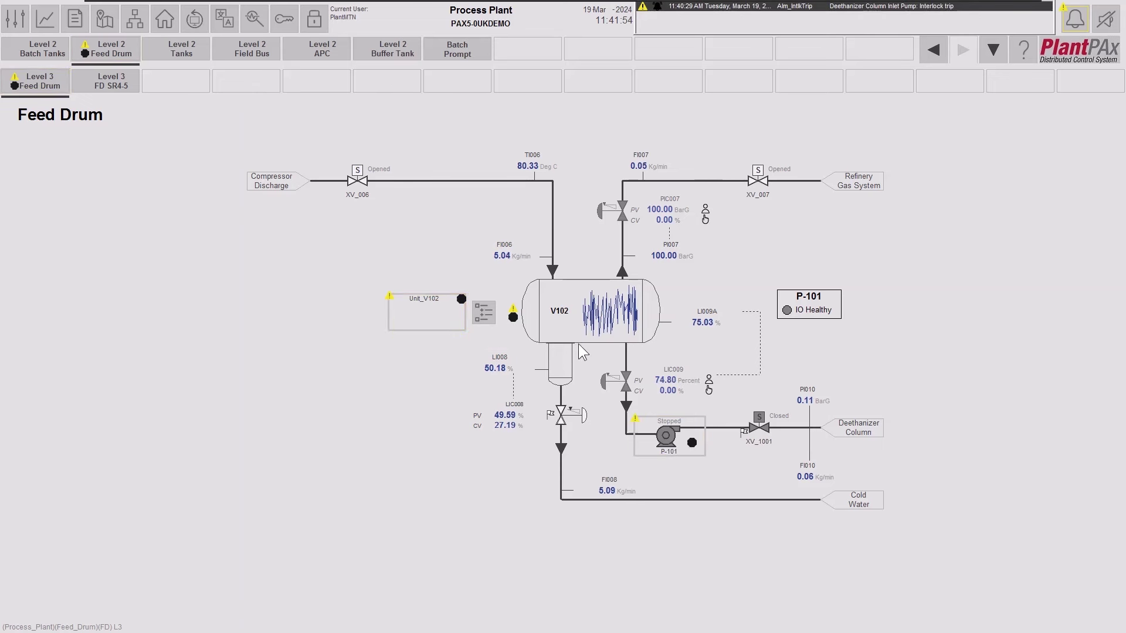
left_click(114, 52)
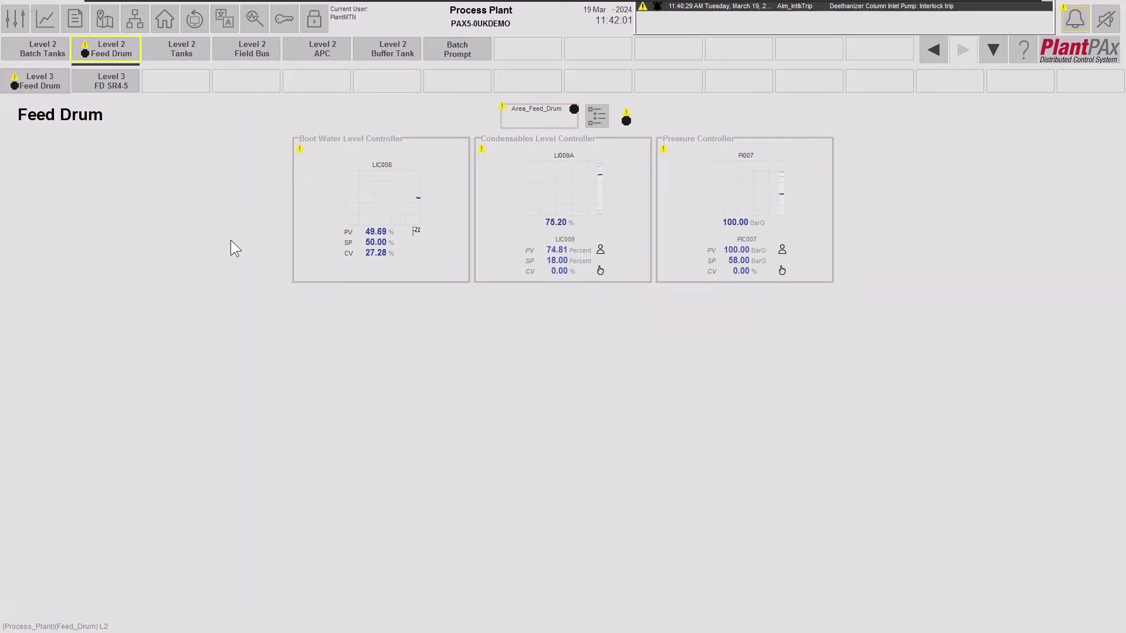
Show the Area_Feed_Drum organization tree and launch its Organization Tree View Help PDF.
left_click(591, 114)
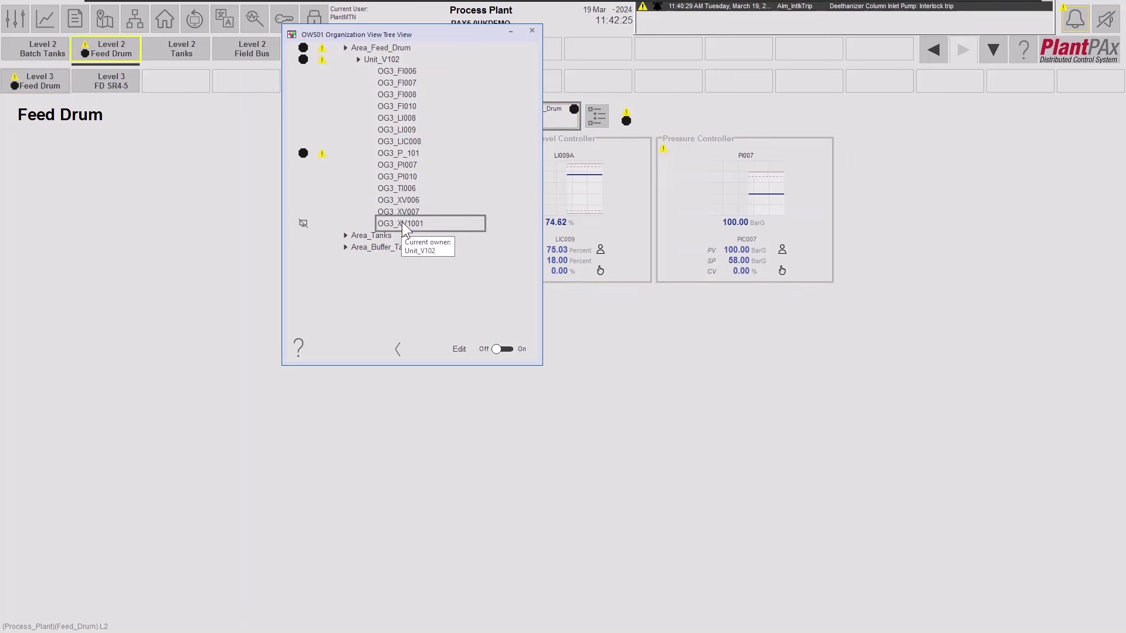
left_click(299, 348)
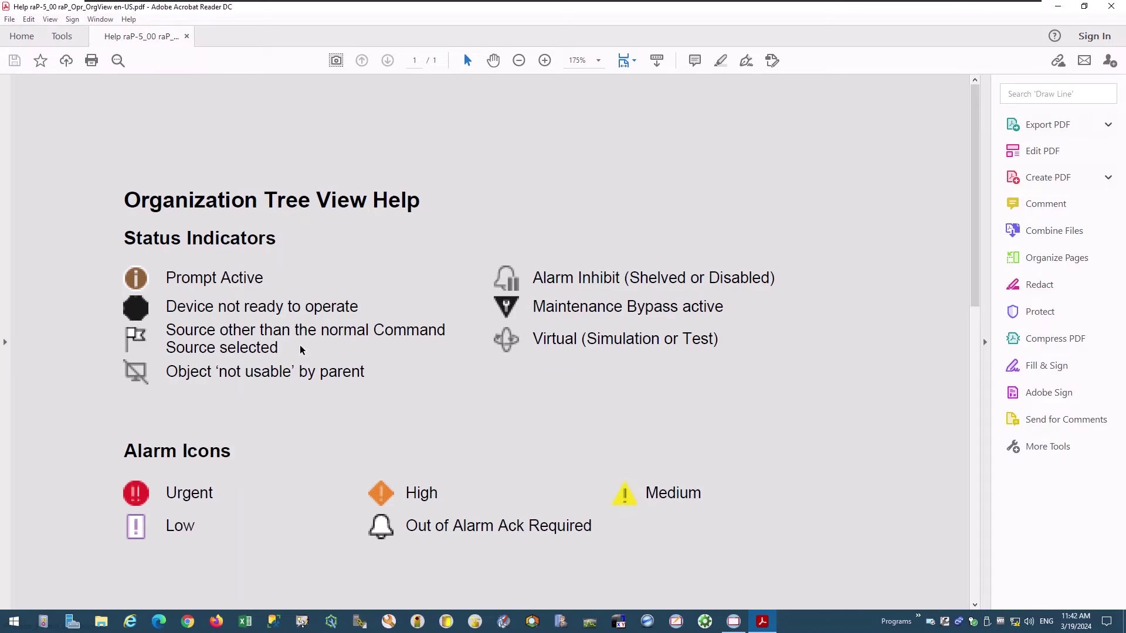
Highlight the 'Device not ready', 'not usable' by parent and Medium alarm entries, then close the help.
left_click_drag(166, 305, 356, 305)
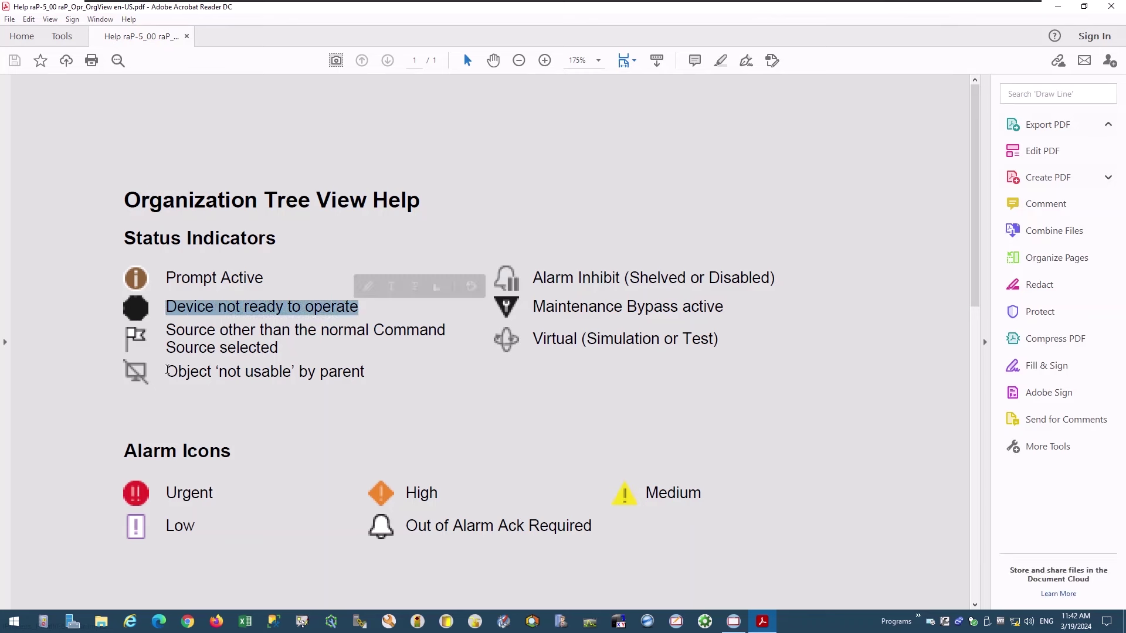
left_click_drag(167, 371, 489, 392)
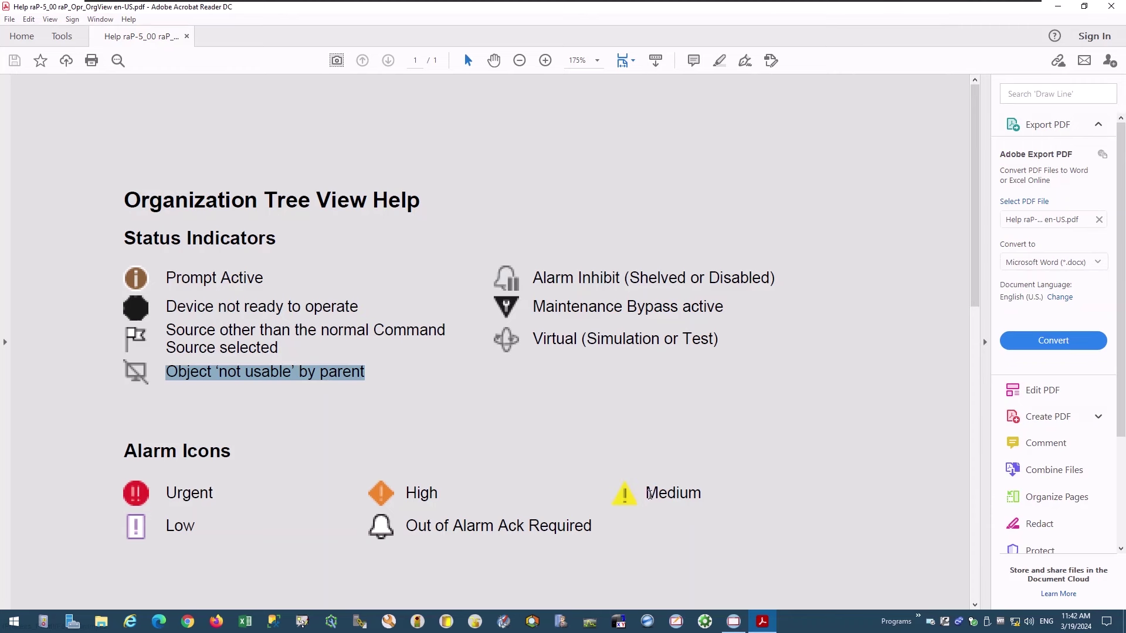
left_click_drag(645, 496, 698, 499)
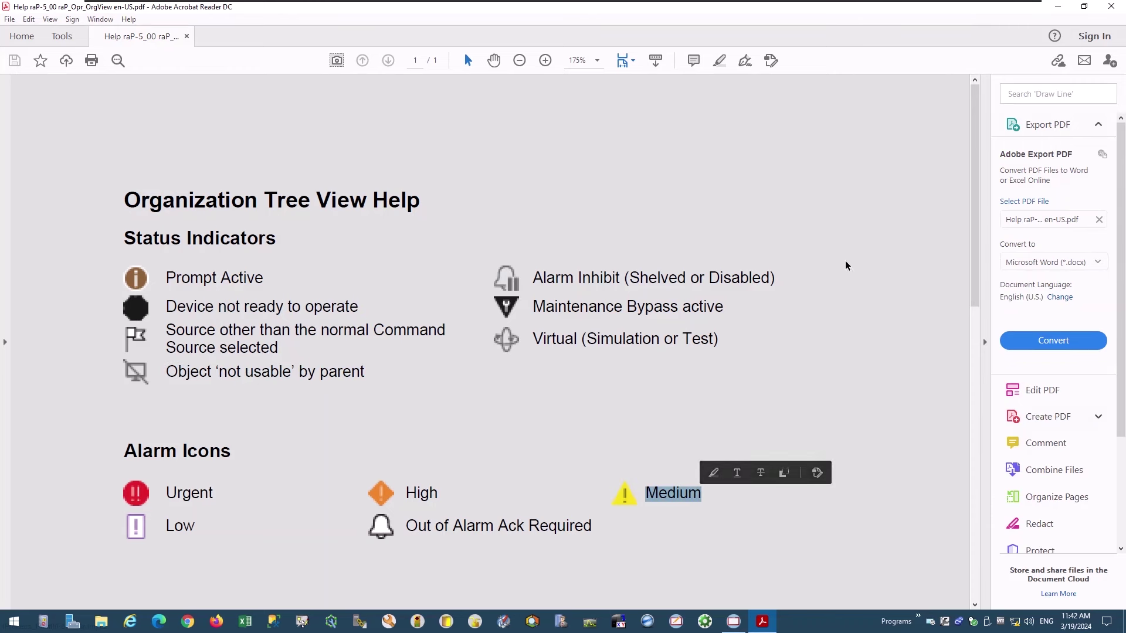
left_click(1108, 7)
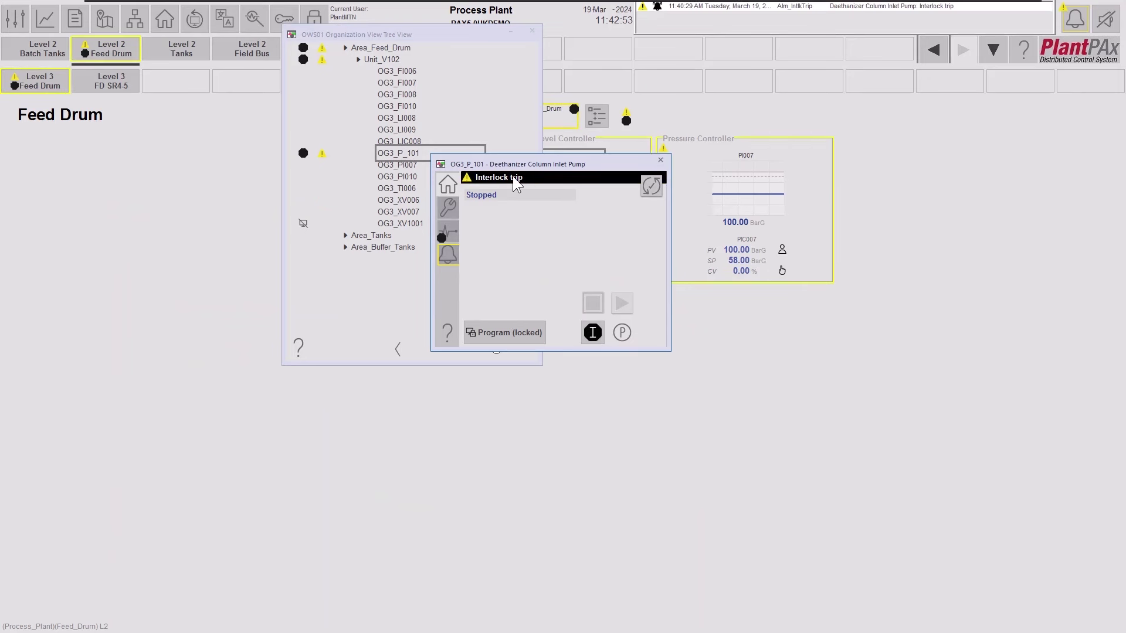
Check P-101's Alarms and Diagnostics showing interlocks not OK, then close the faceplate and tree view.
left_click(445, 258)
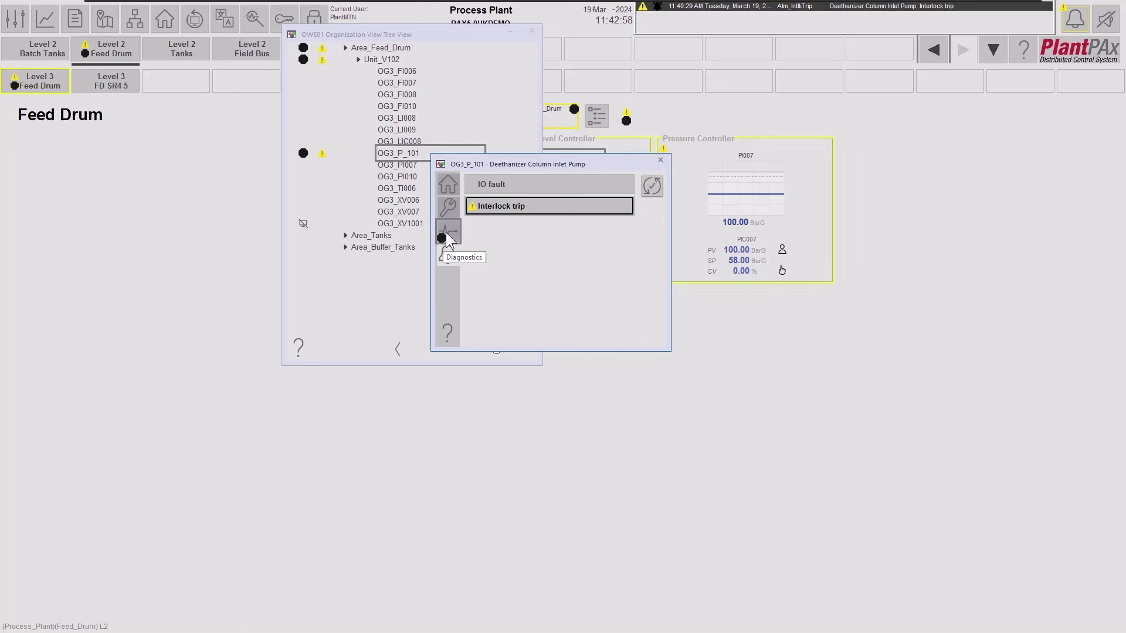
left_click(451, 233)
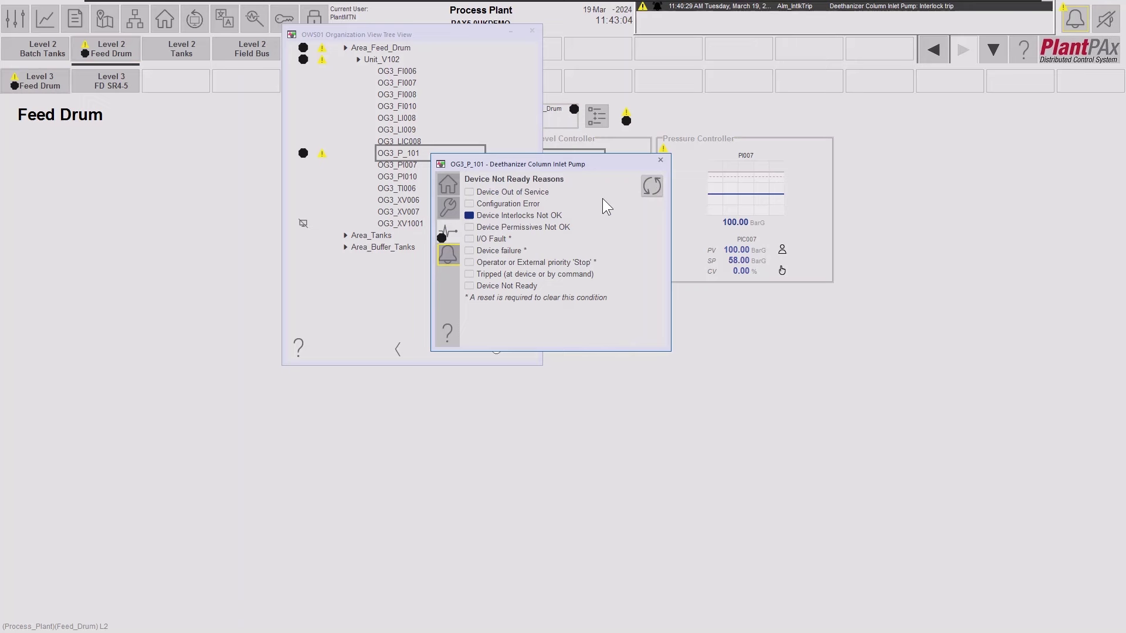
left_click(660, 161)
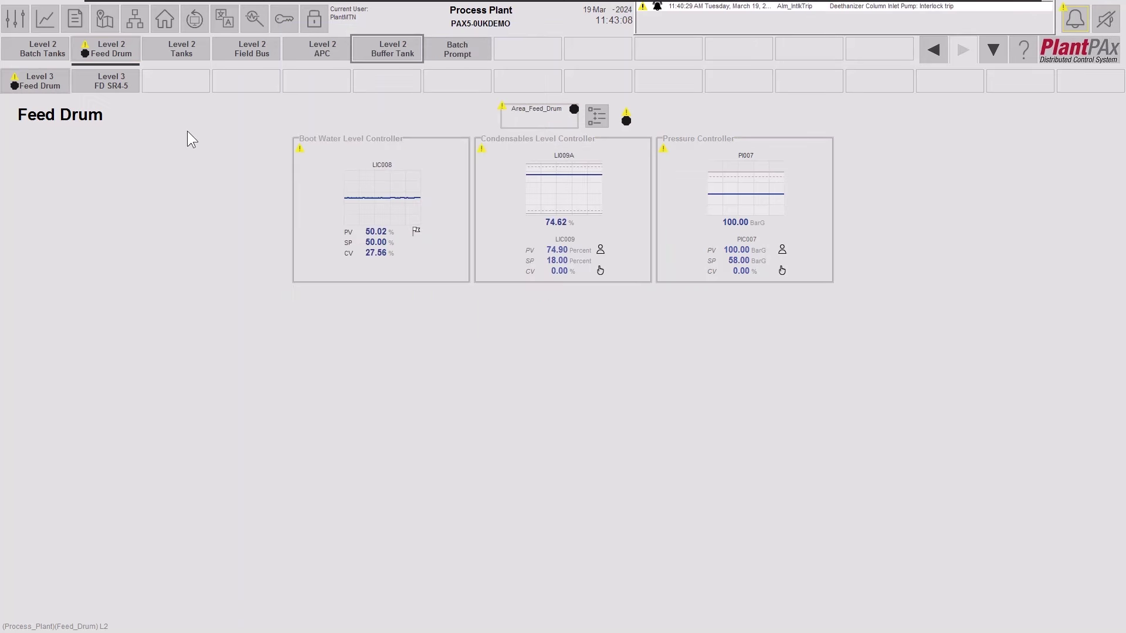
Return to the overview, then open P-101's faceplate from the interlock trip alarm in the banner.
left_click(164, 19)
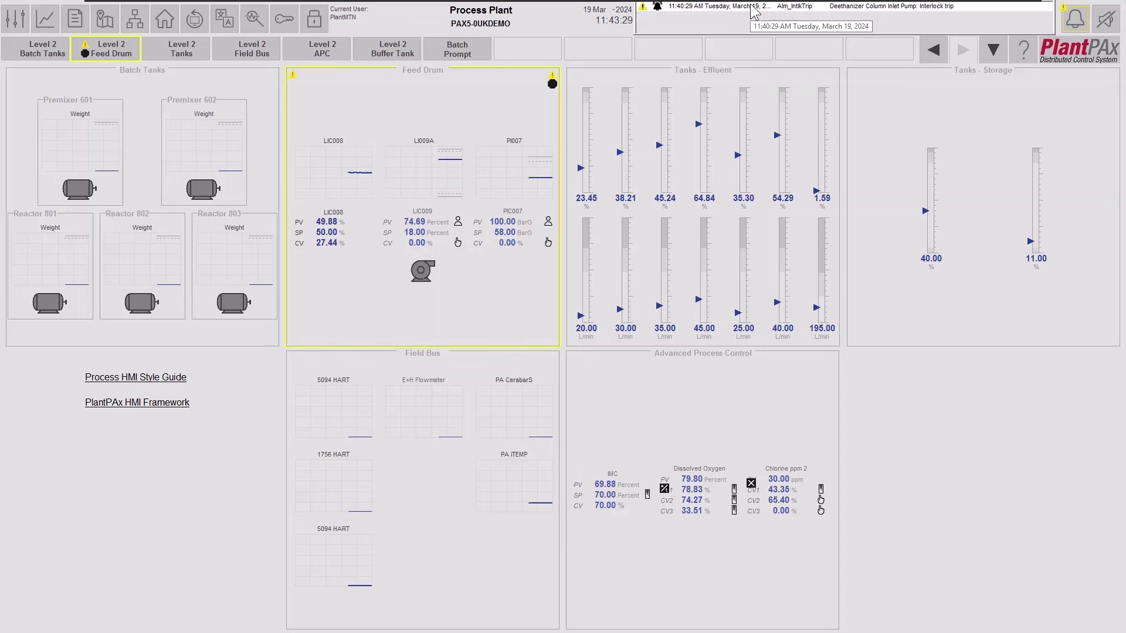
double_click(753, 12)
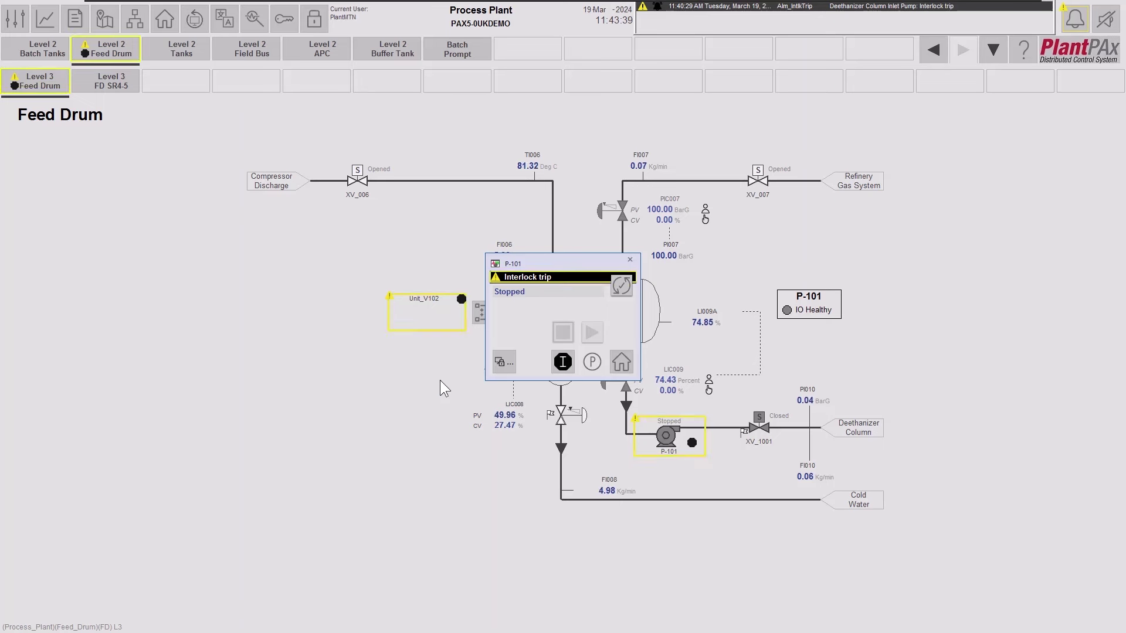
Open P-101's full faceplate beside drum V102 and review its Alarms and not-ready Diagnostics.
left_click(629, 260)
left_click(666, 436)
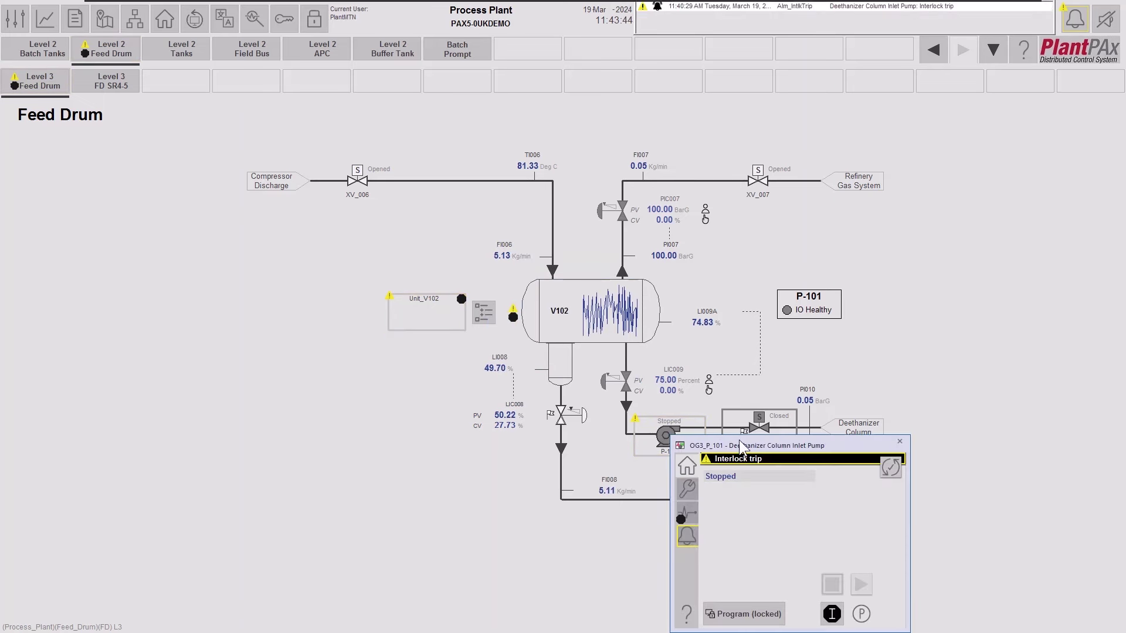
left_click_drag(504, 306, 333, 310)
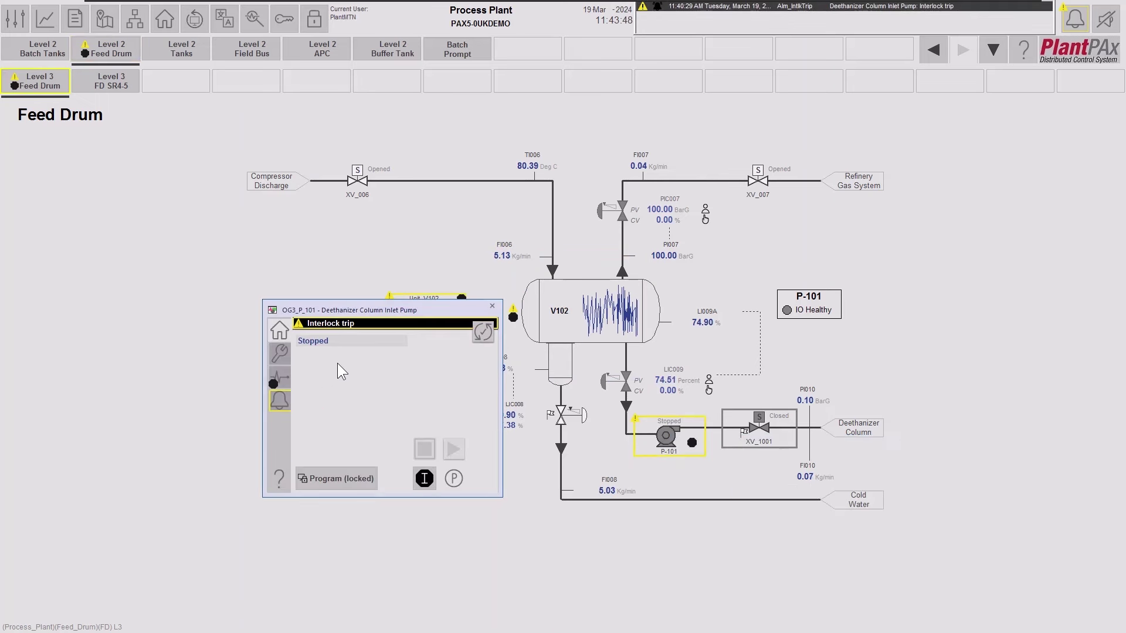
left_click(280, 401)
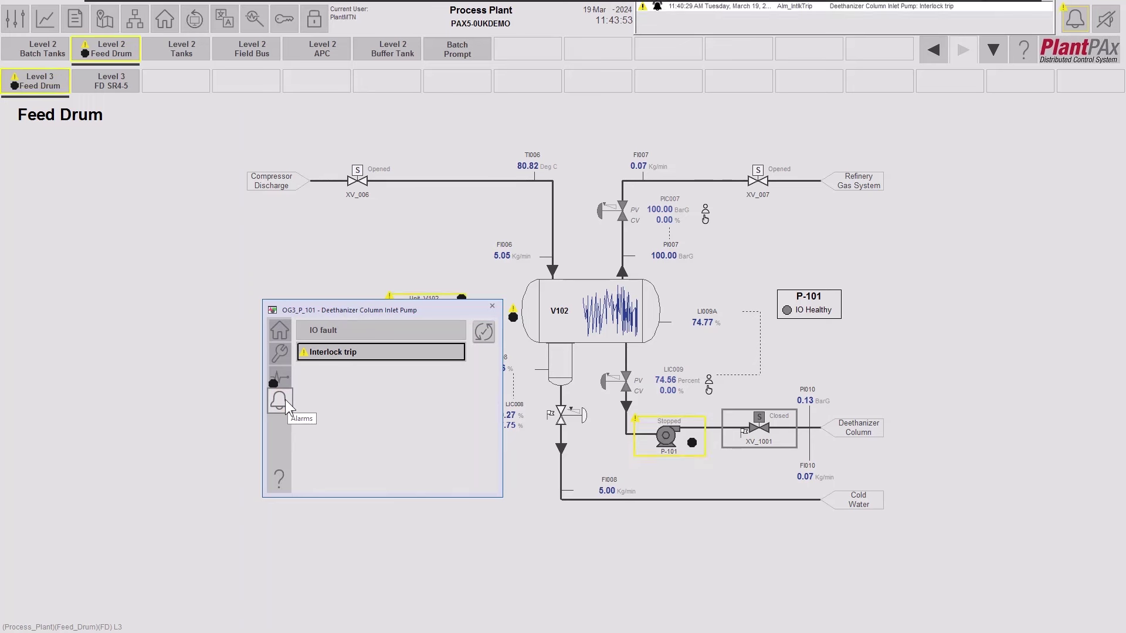
left_click(283, 377)
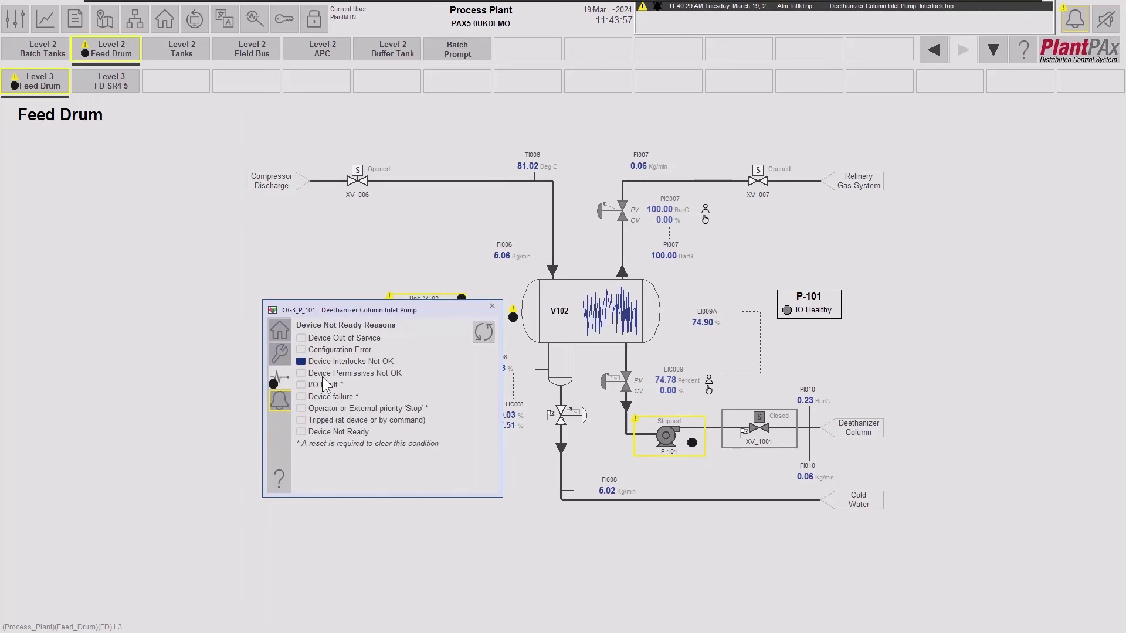
left_click(283, 332)
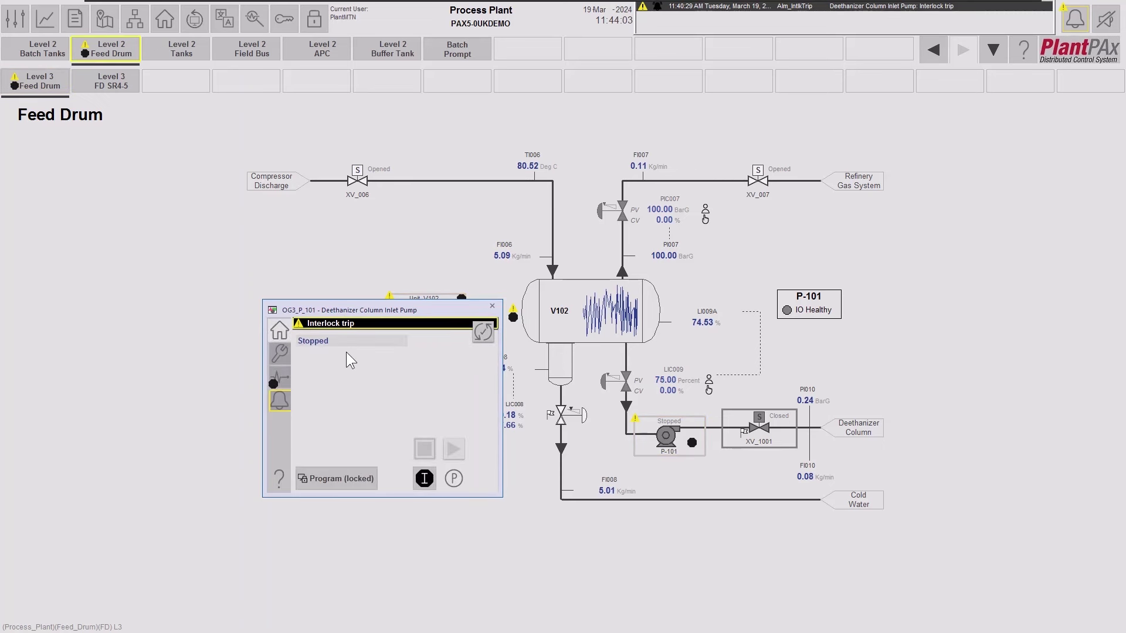
left_click_drag(377, 315, 373, 250)
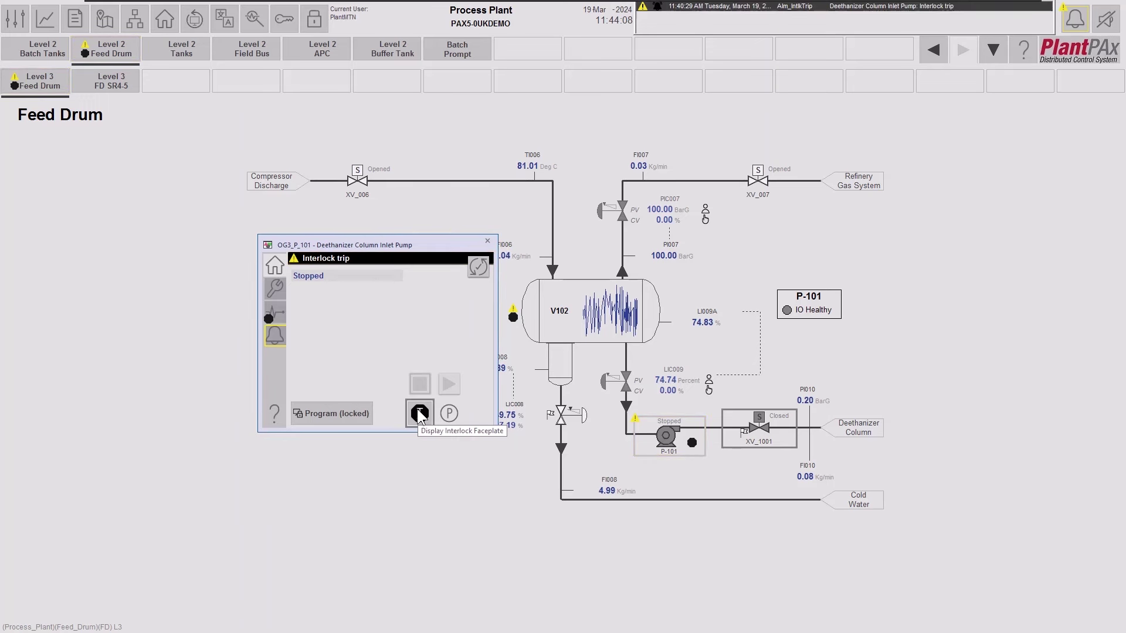
Open P-101's interlock list and, from Gen Valve Not Open, the XV1001 valve faceplate.
left_click(419, 413)
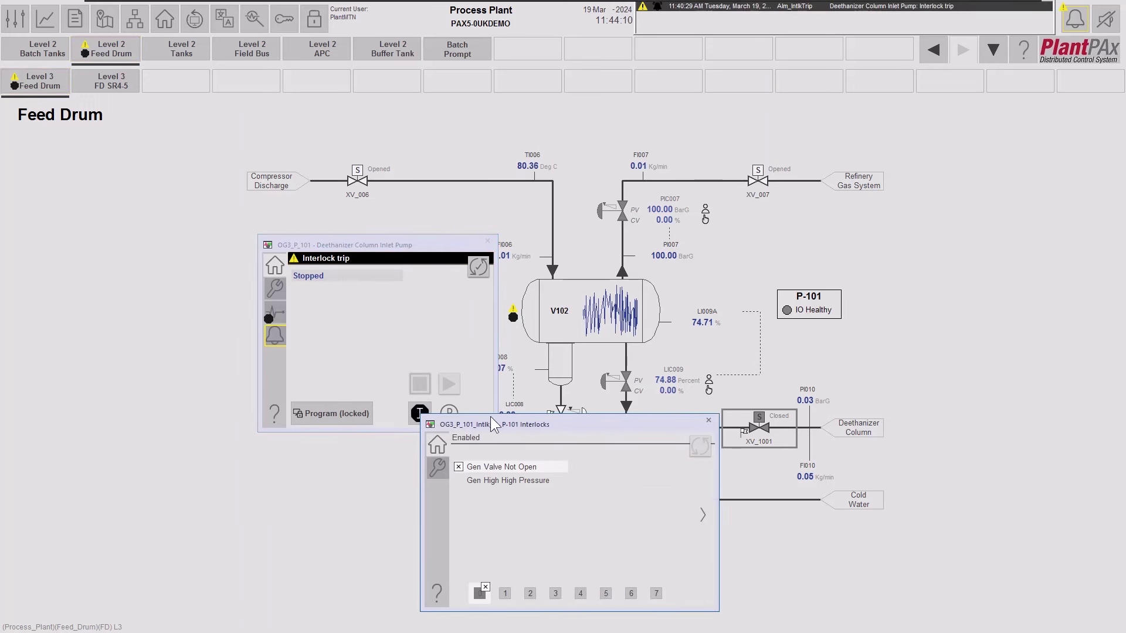
left_click_drag(492, 421, 580, 245)
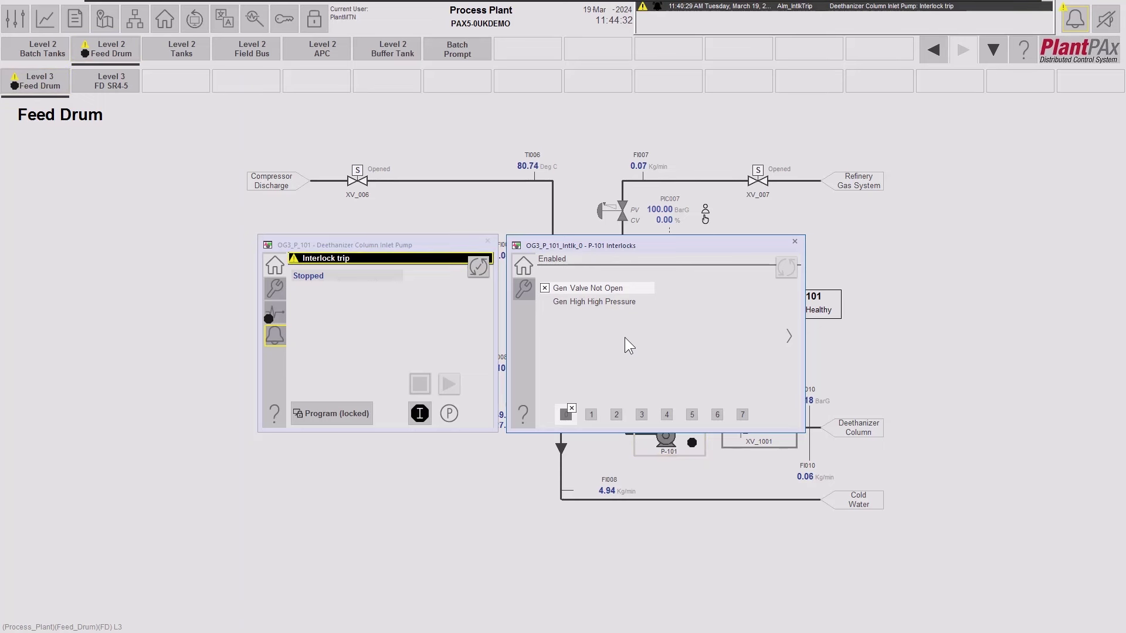
left_click(609, 290)
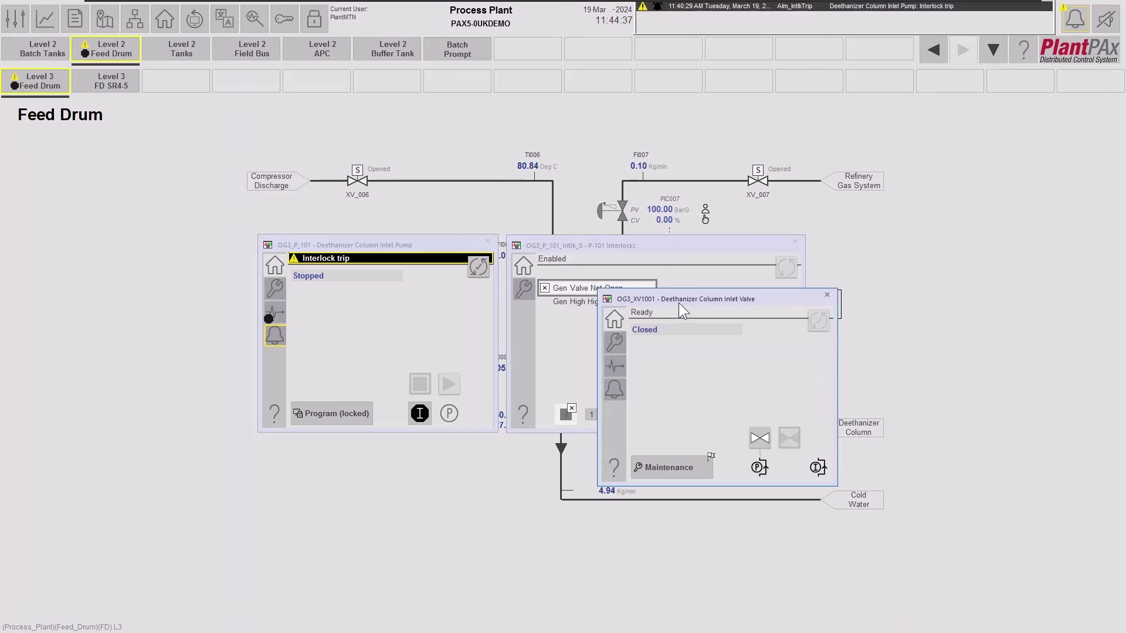
left_click_drag(679, 298, 825, 206)
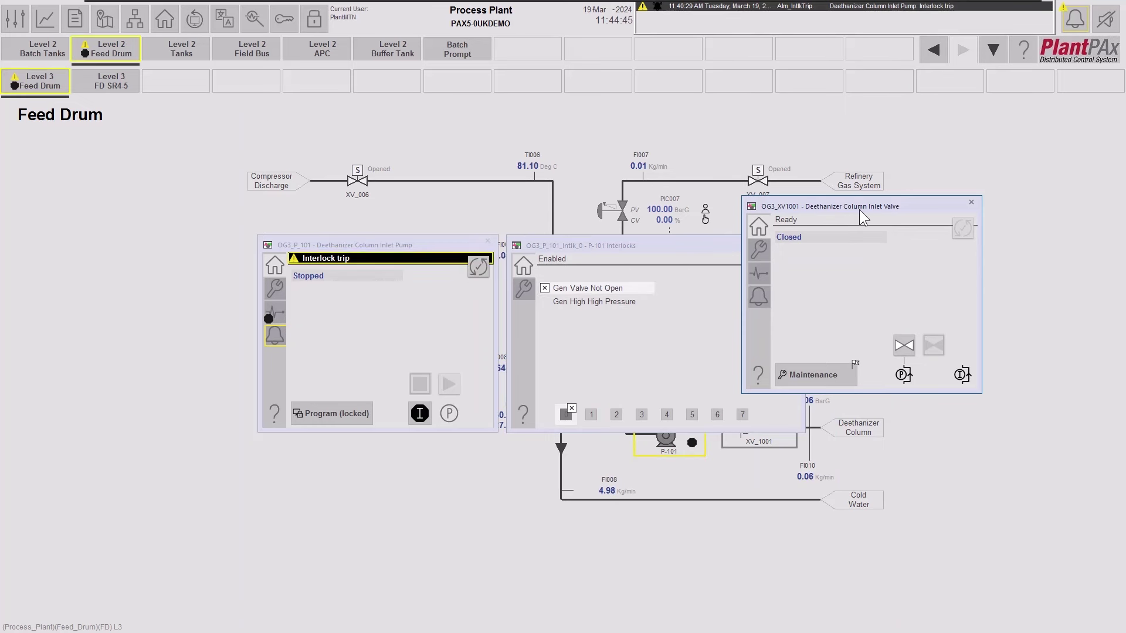
Check the PI010 inlet pressure behind Gen High High Pressure, then close it.
left_click(600, 300)
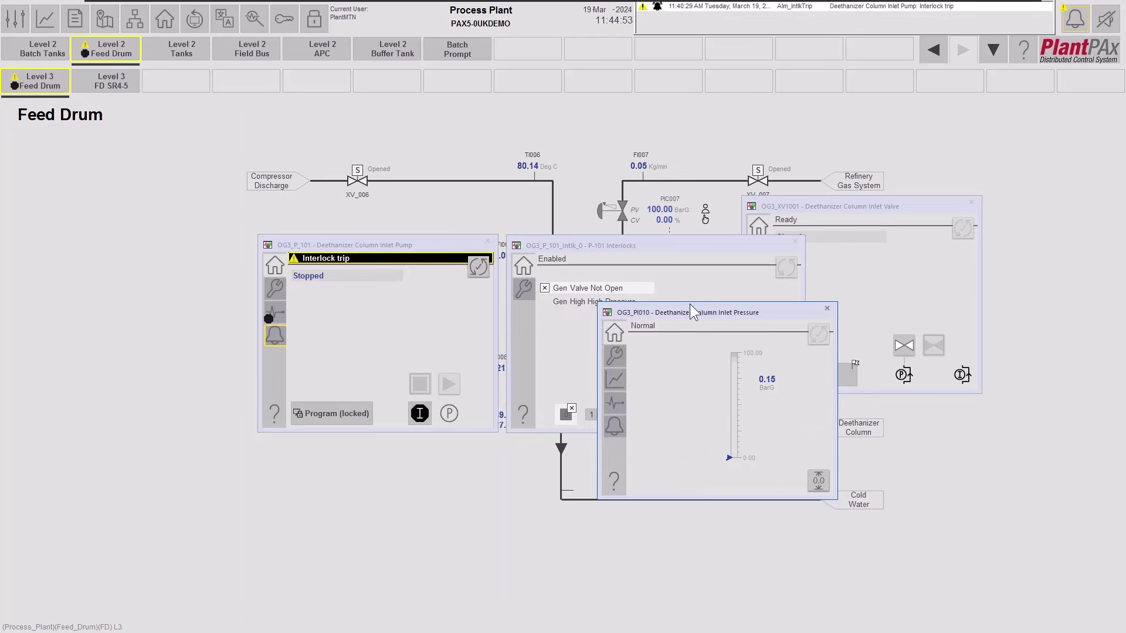
left_click_drag(731, 308, 733, 328)
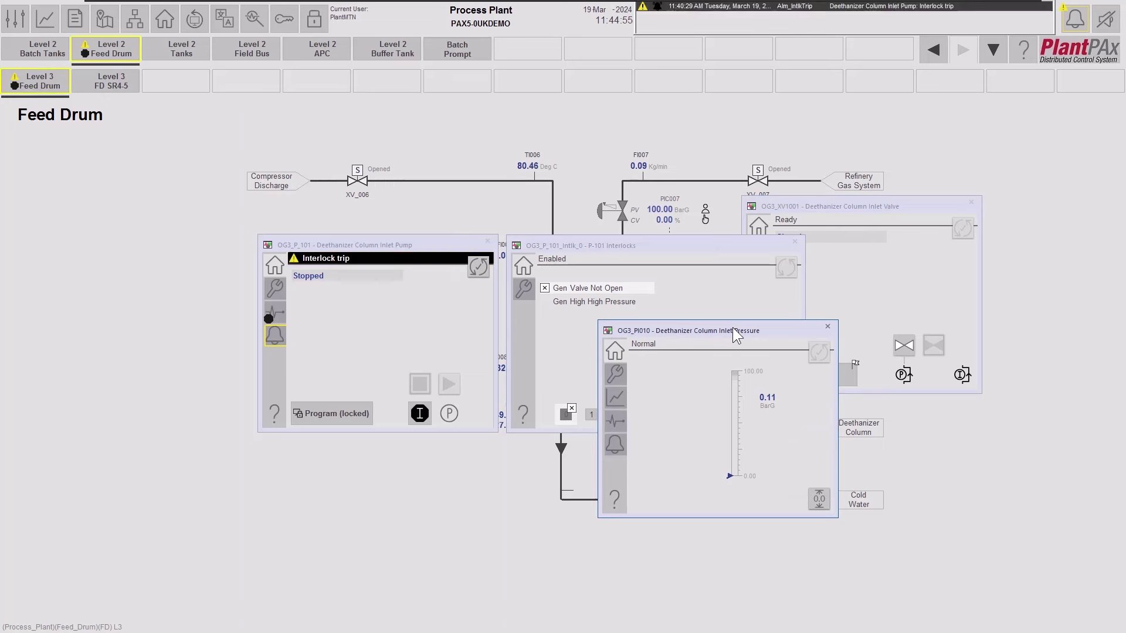
left_click(827, 327)
left_click(877, 259)
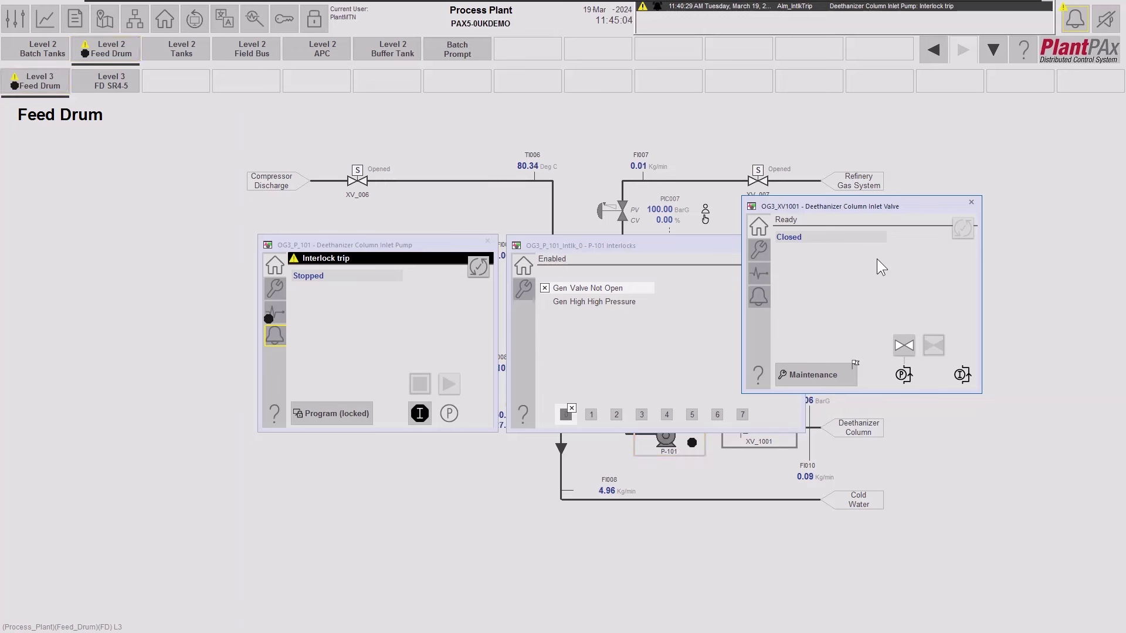
Release XV1001 from Maintenance back to Program control and close the maintenance window.
left_click(835, 380)
left_click_drag(868, 387, 839, 417)
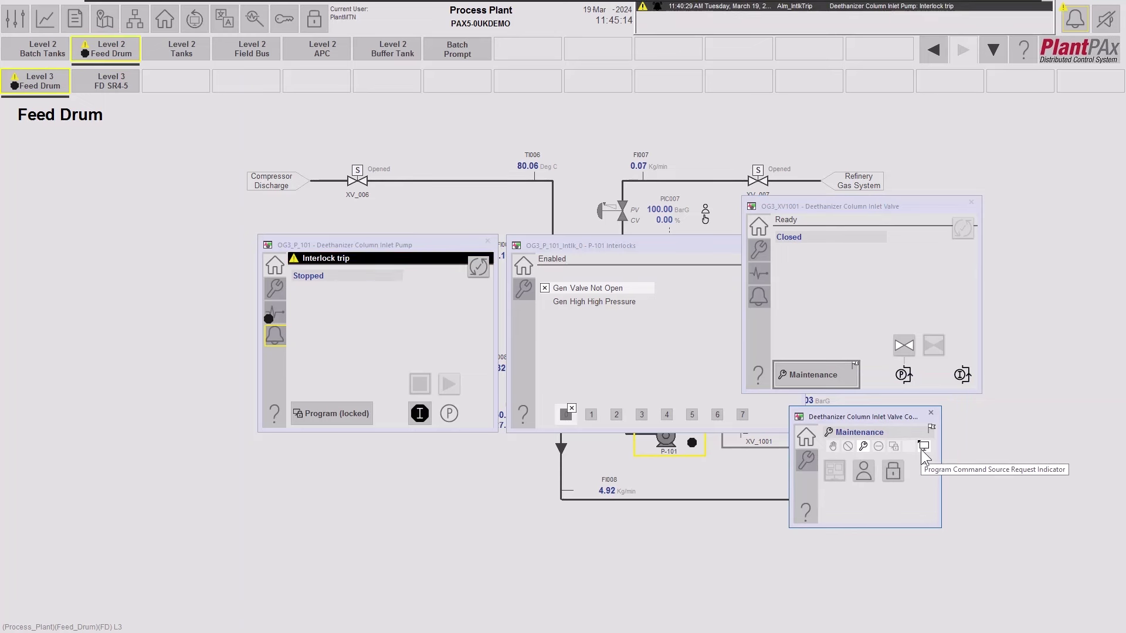
left_click(807, 465)
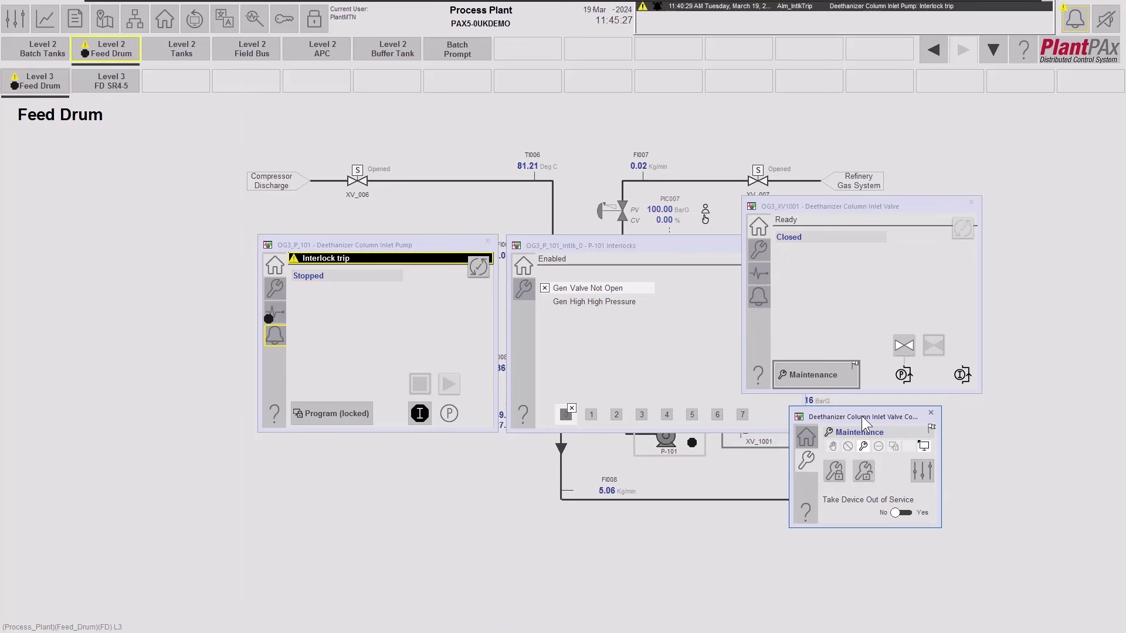
left_click(870, 473)
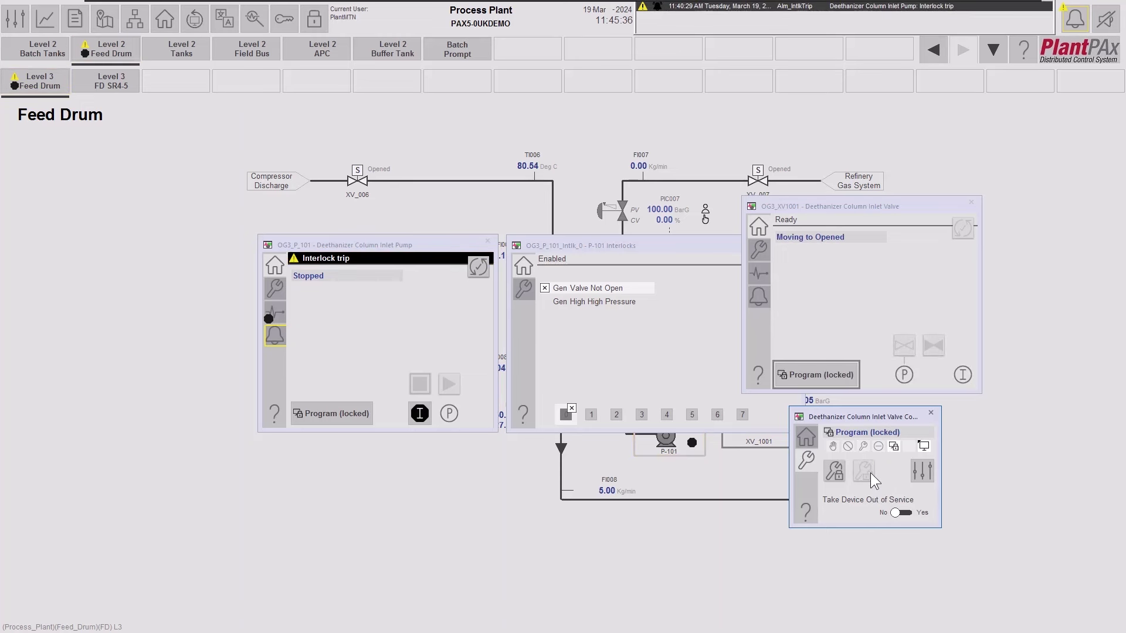
left_click(931, 414)
left_click(703, 241)
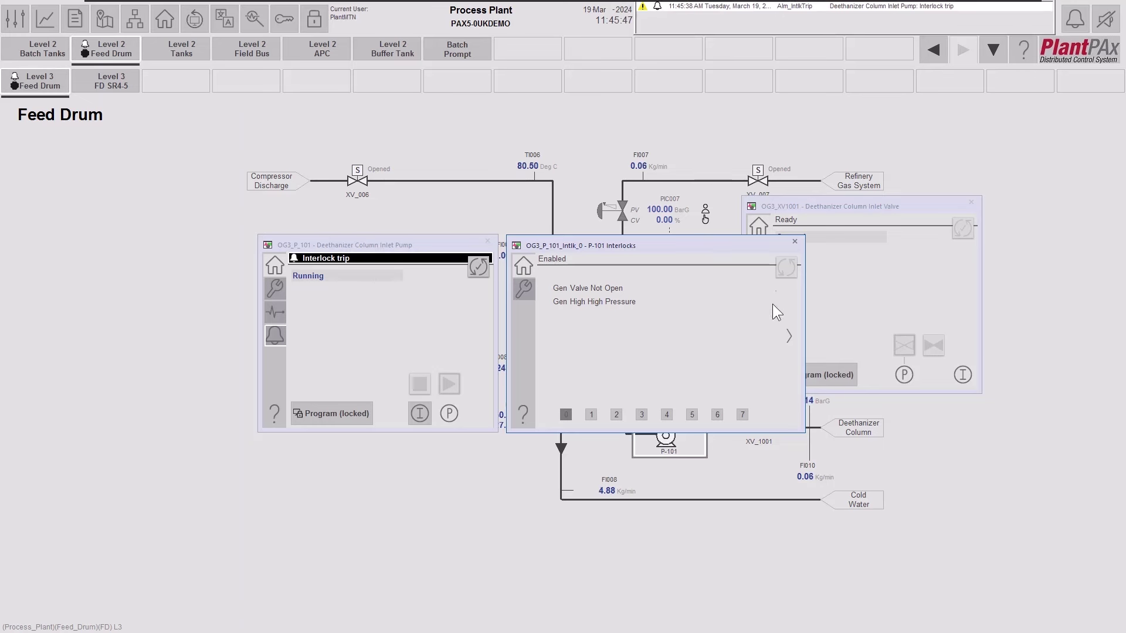
Close the P-101 Interlocks and XV1001 valve faceplates.
left_click(794, 241)
left_click(971, 203)
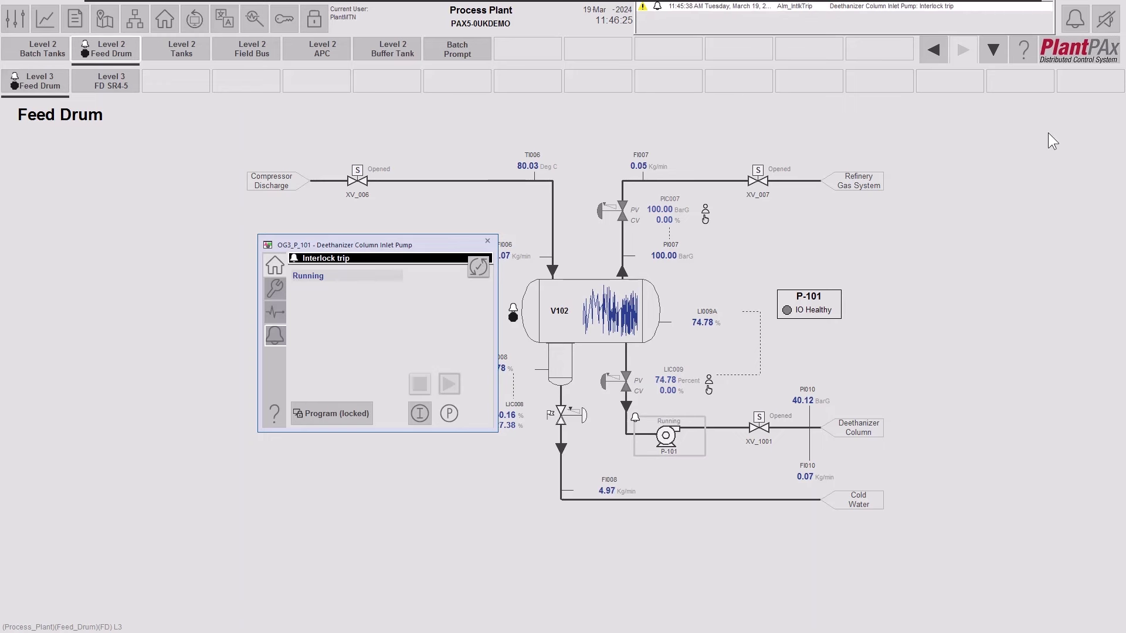
Acknowledge P-101's Interlock trip alarm in the alarm summary and go to Level 2 Feed Drum.
left_click(1074, 18)
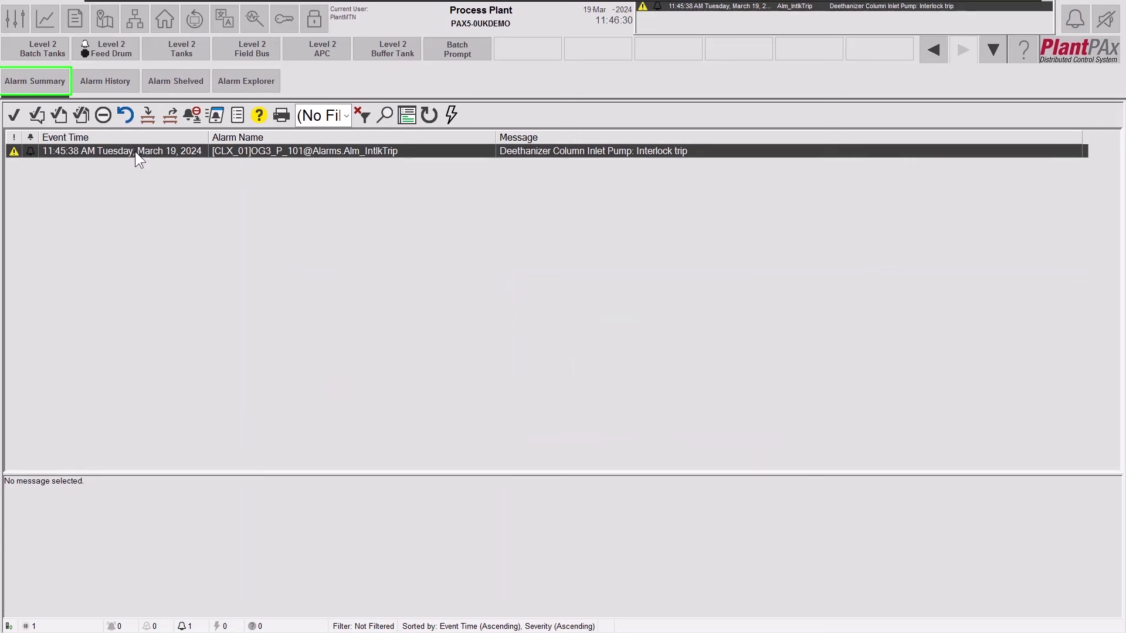
left_click(135, 152)
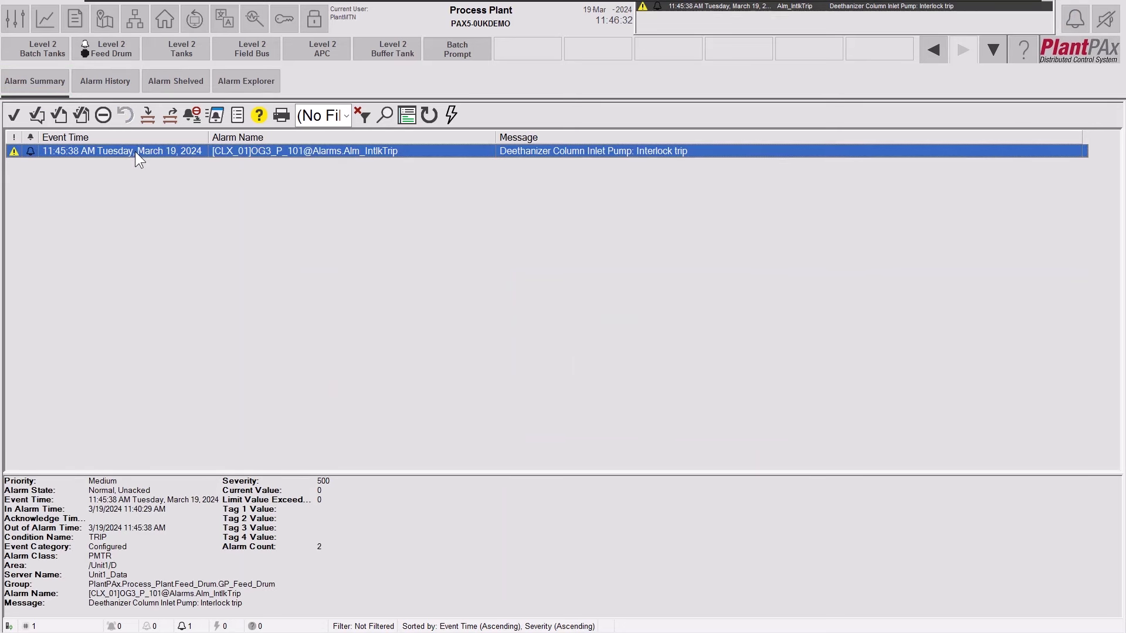
left_click(13, 116)
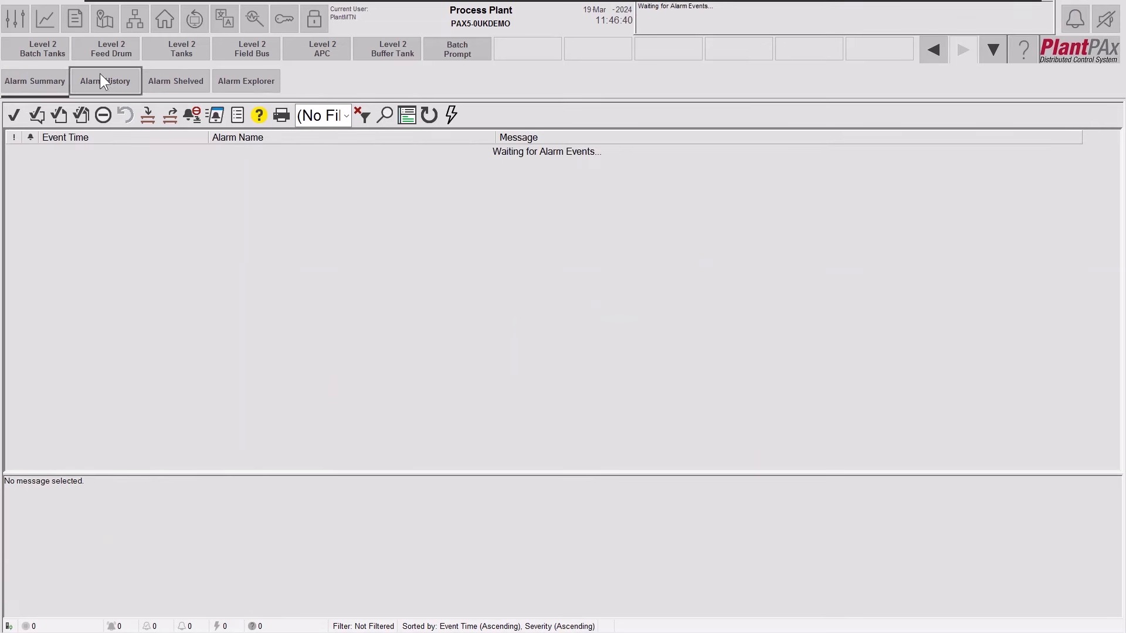
left_click(108, 51)
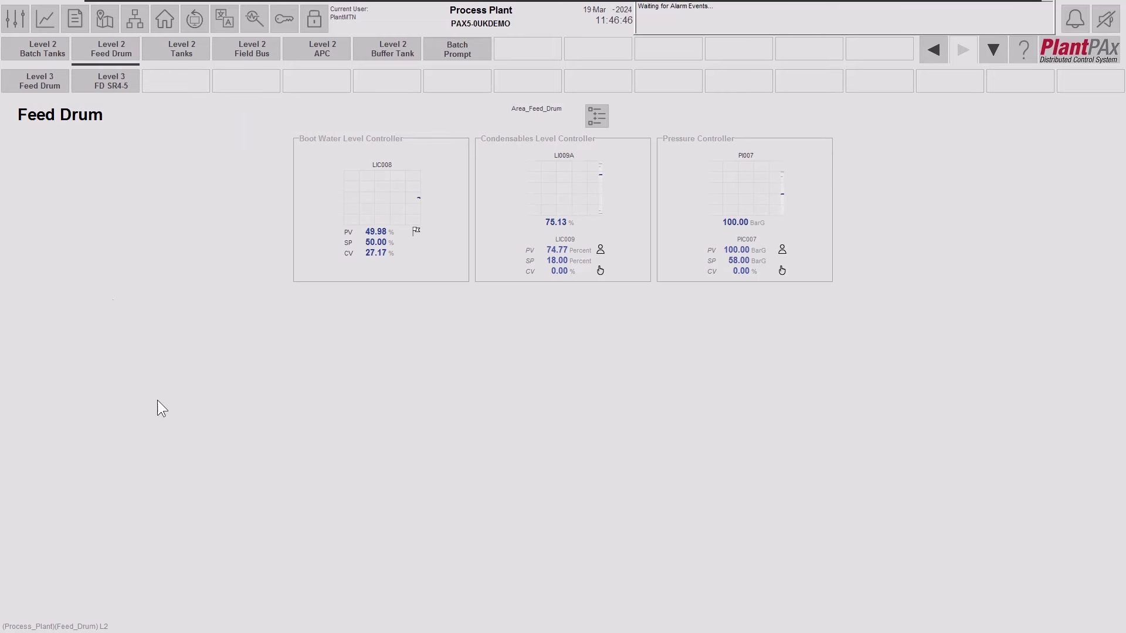
Switch to the Level 3 Feed Drum schematic showing V102, P-101 and XV_1001.
left_click(24, 88)
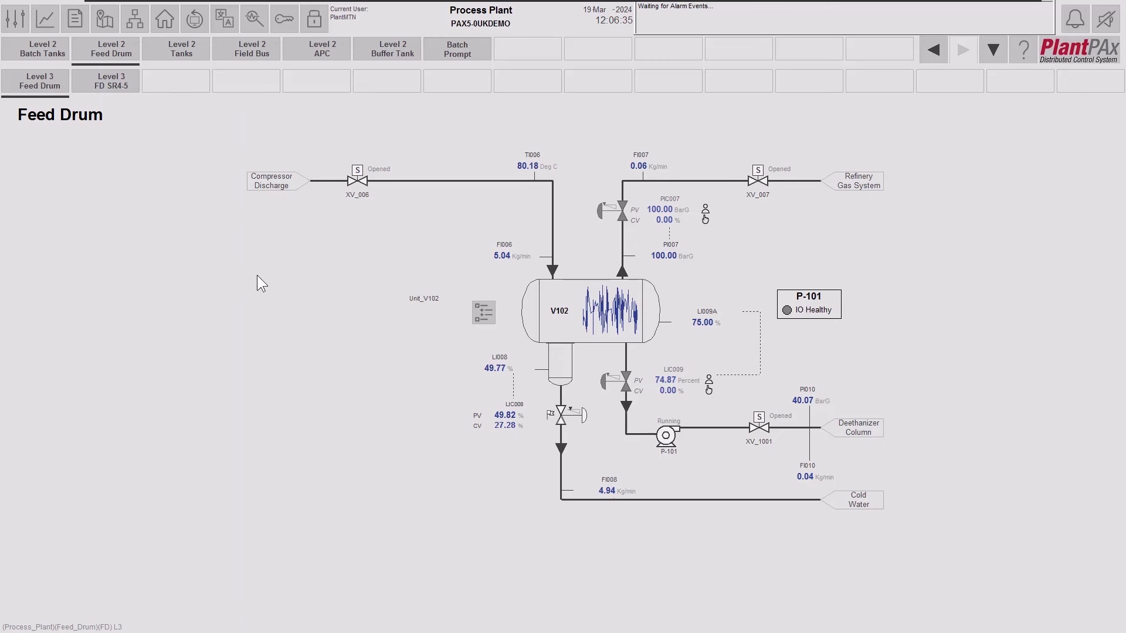
Open the FTAC Audit Trail report from the plant Reports page.
left_click(76, 17)
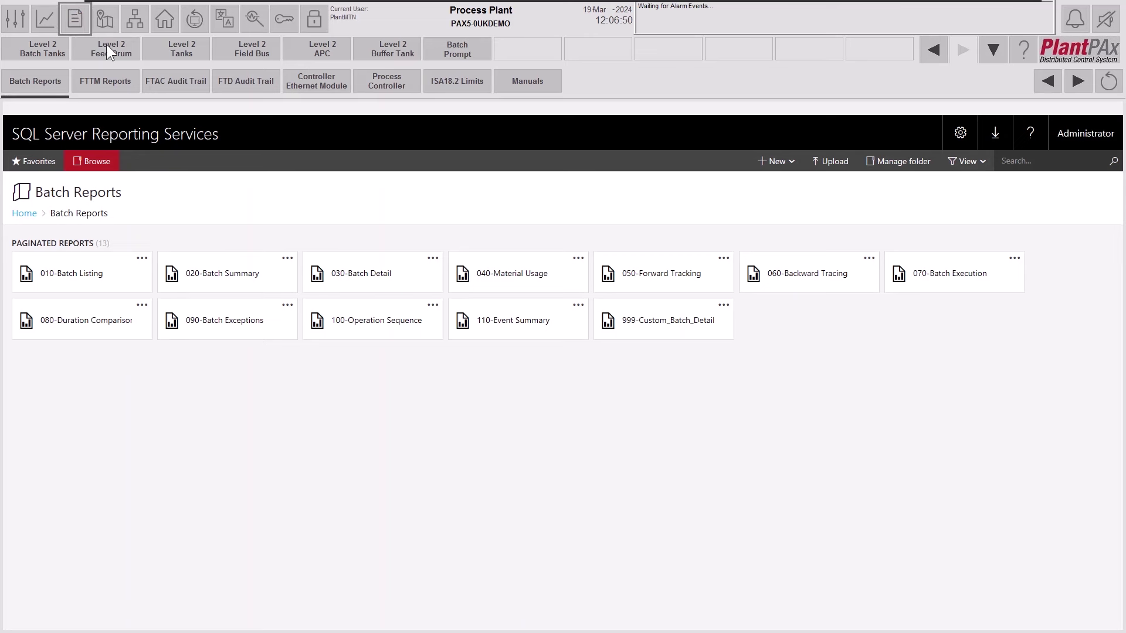
left_click(175, 84)
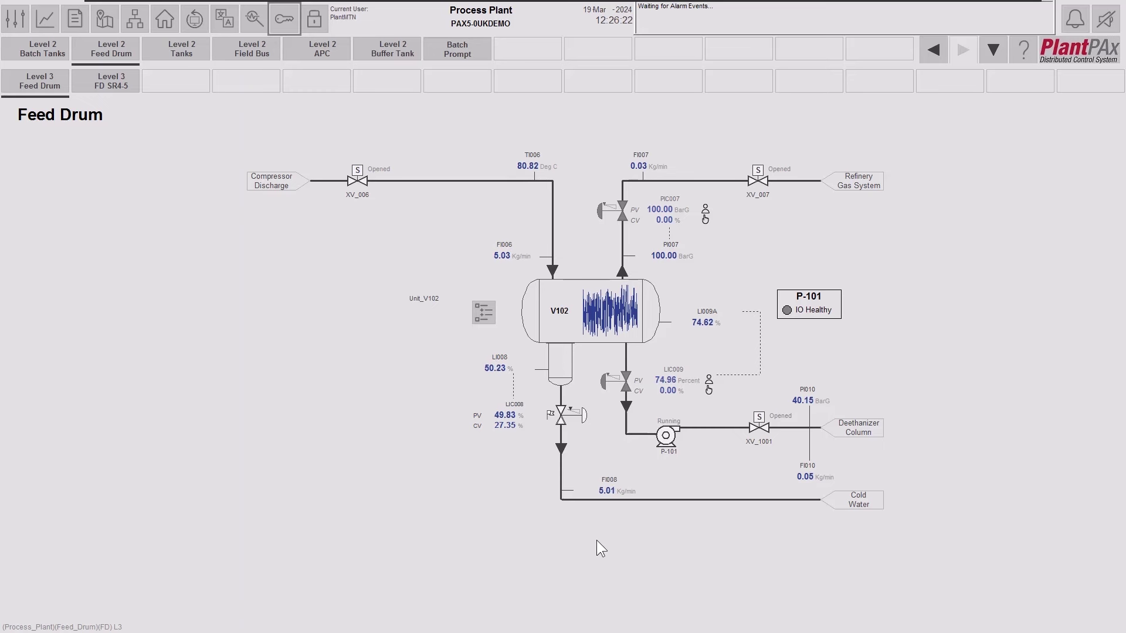
Review P-101's accumulated run time and motor starts in its Maintenance Run Time Accumulator.
left_click(673, 446)
left_click_drag(729, 449, 254, 266)
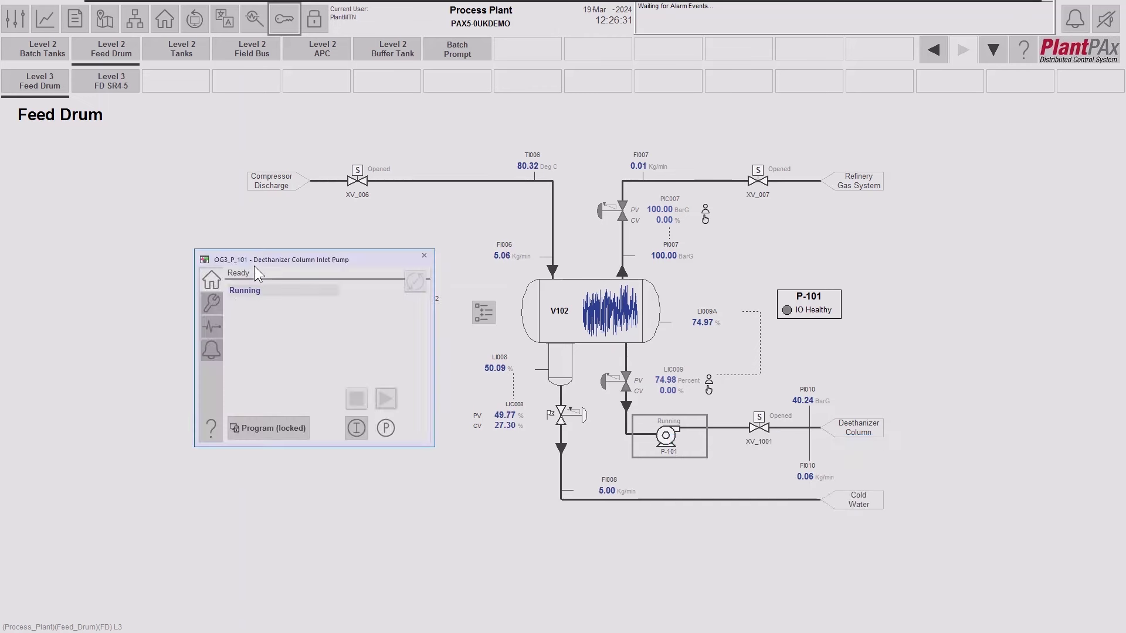
left_click(211, 305)
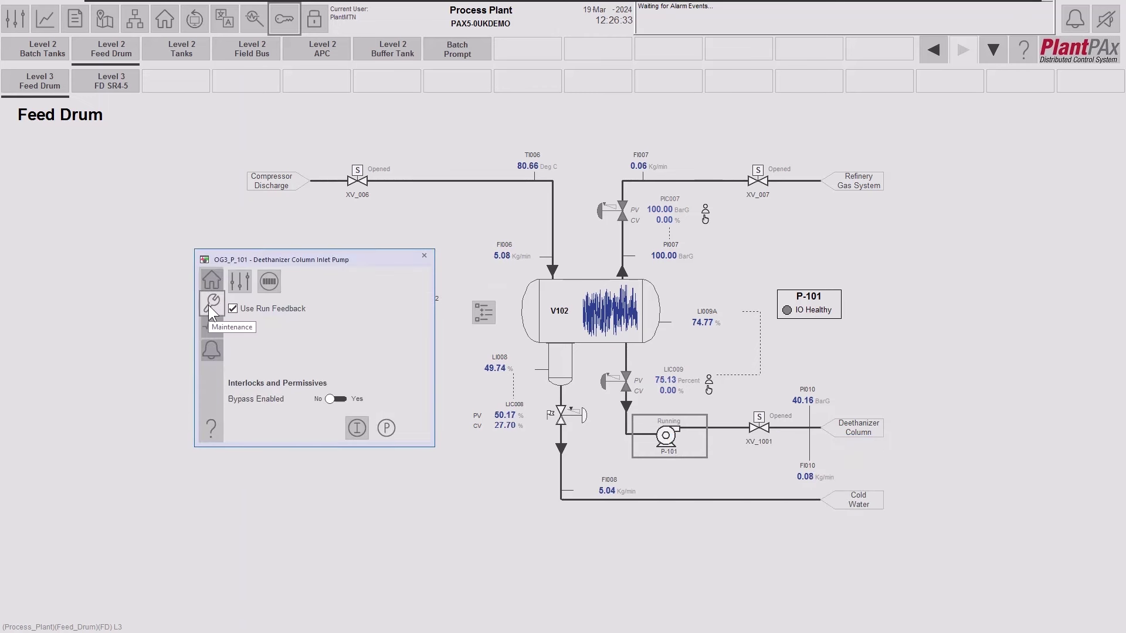
left_click(273, 287)
left_click_drag(308, 292, 480, 259)
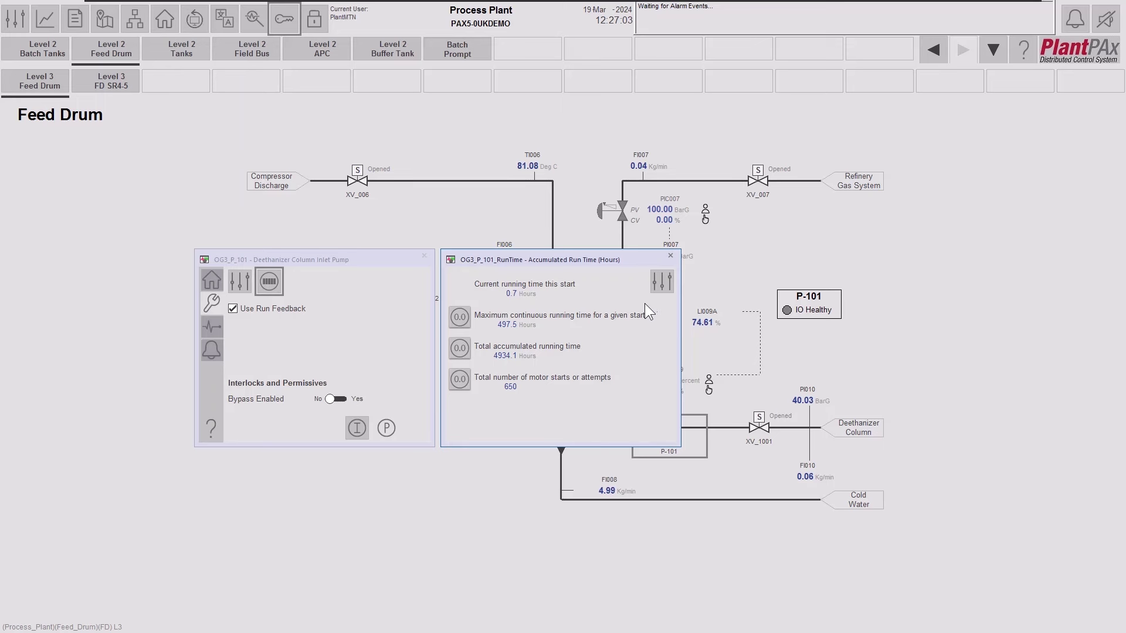
Close the pump windows and bring up XV_1001's faceplate at upper left, showing Opened.
left_click(670, 256)
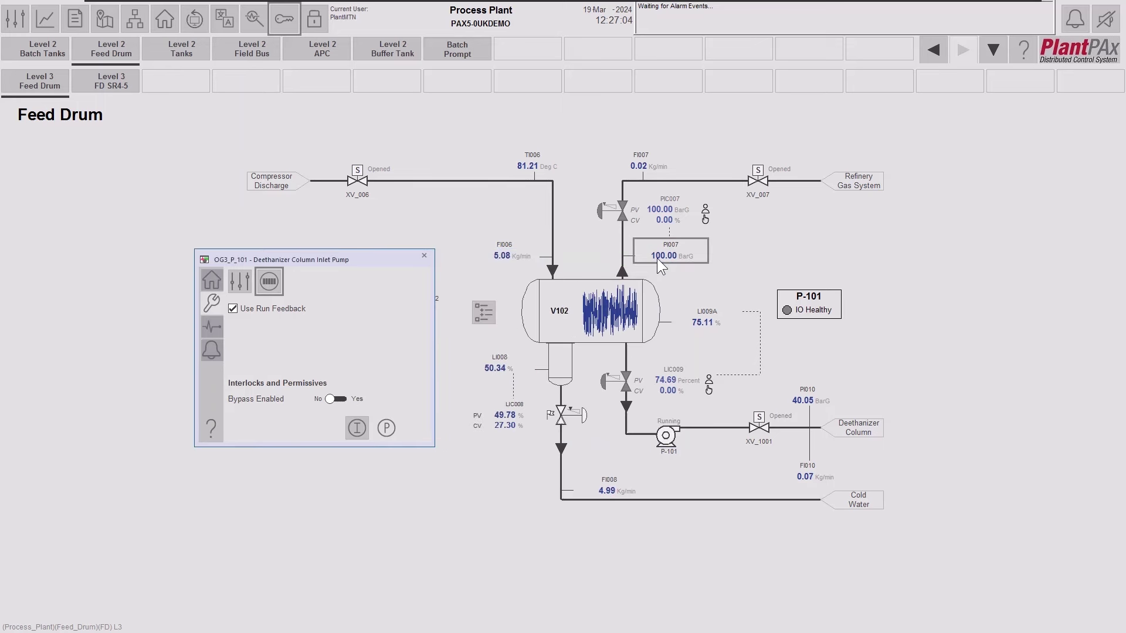
left_click(759, 428)
left_click_drag(814, 439, 111, 237)
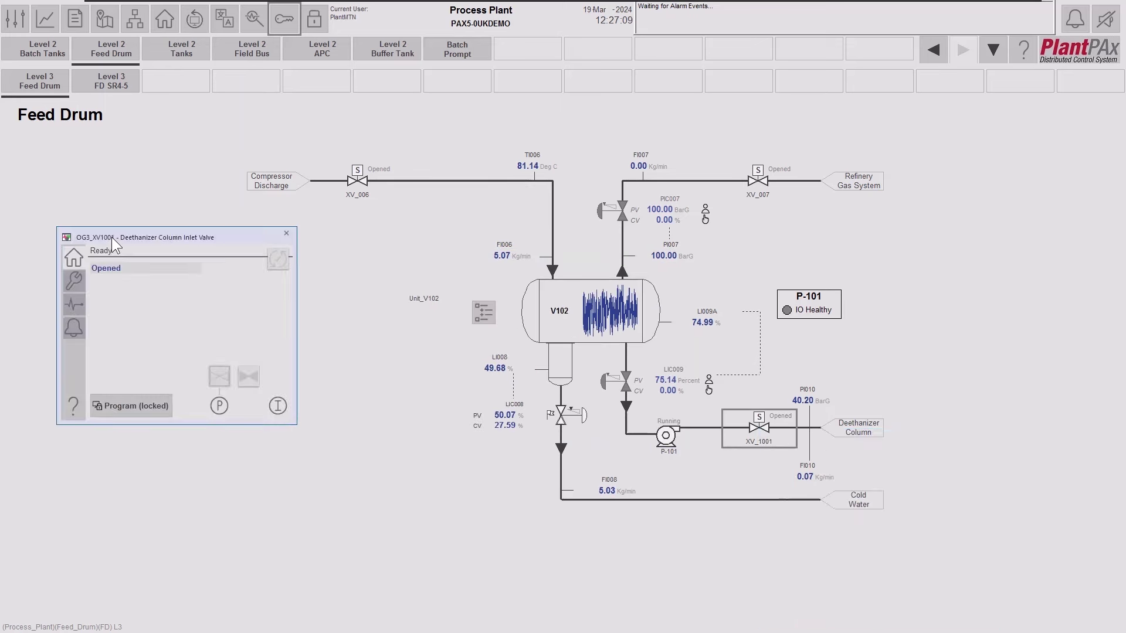
Show XV_1001's Maintenance view and open its Valve Stats window beside the faceplate.
left_click(74, 280)
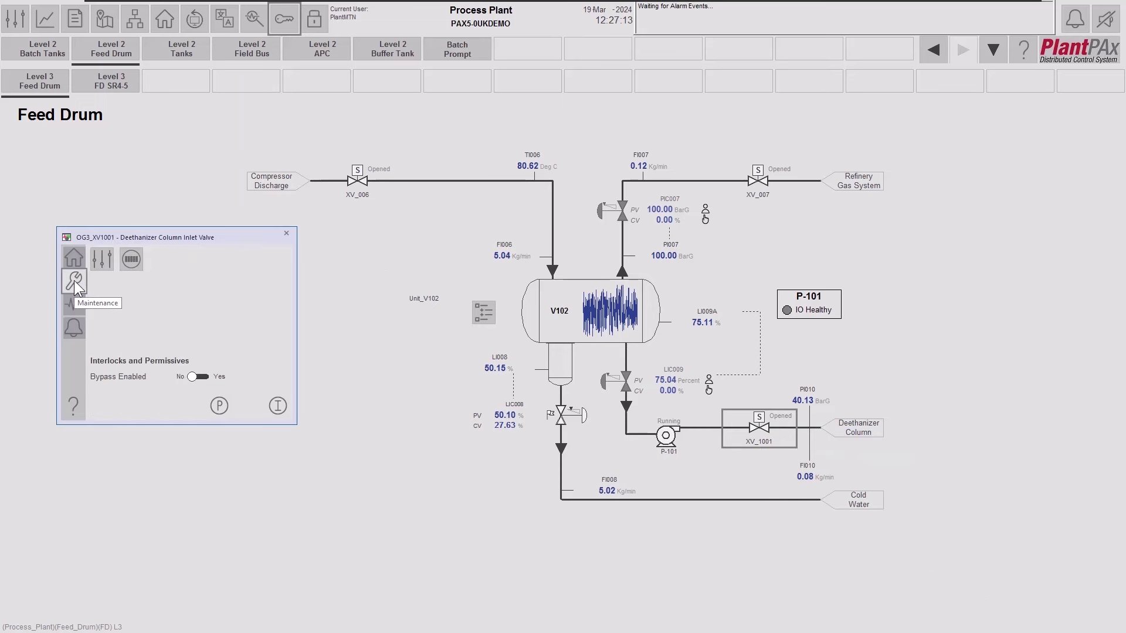
left_click(131, 263)
left_click_drag(248, 268, 431, 237)
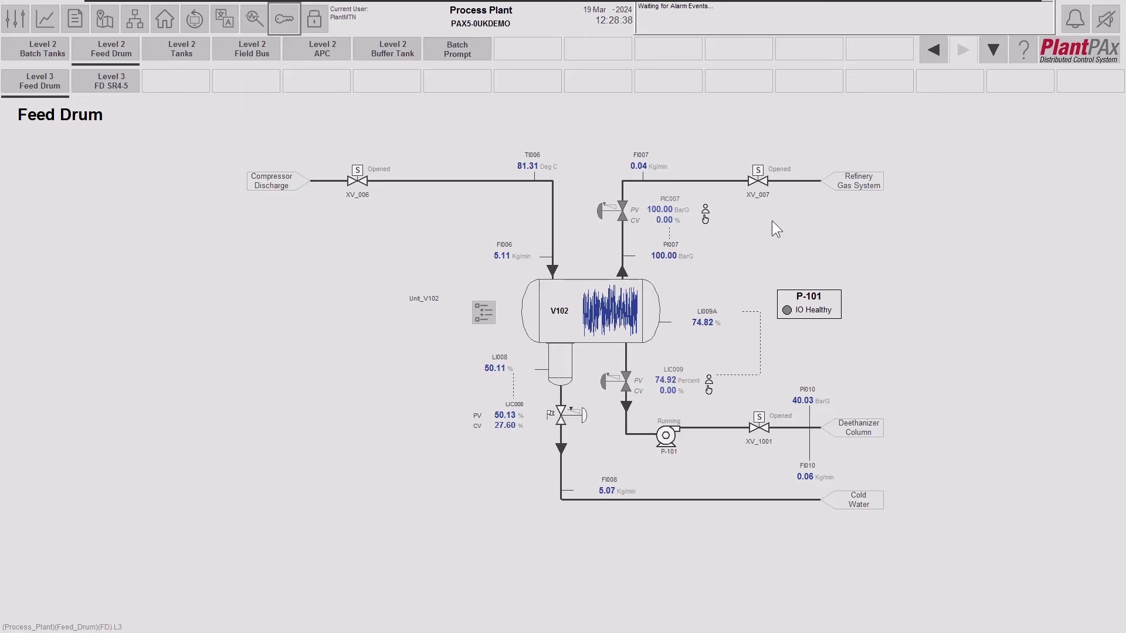
Open XV_007's Advanced Properties at HMI Configuration page 2 from its Maintenance view.
left_click(760, 177)
left_click_drag(814, 191, 285, 169)
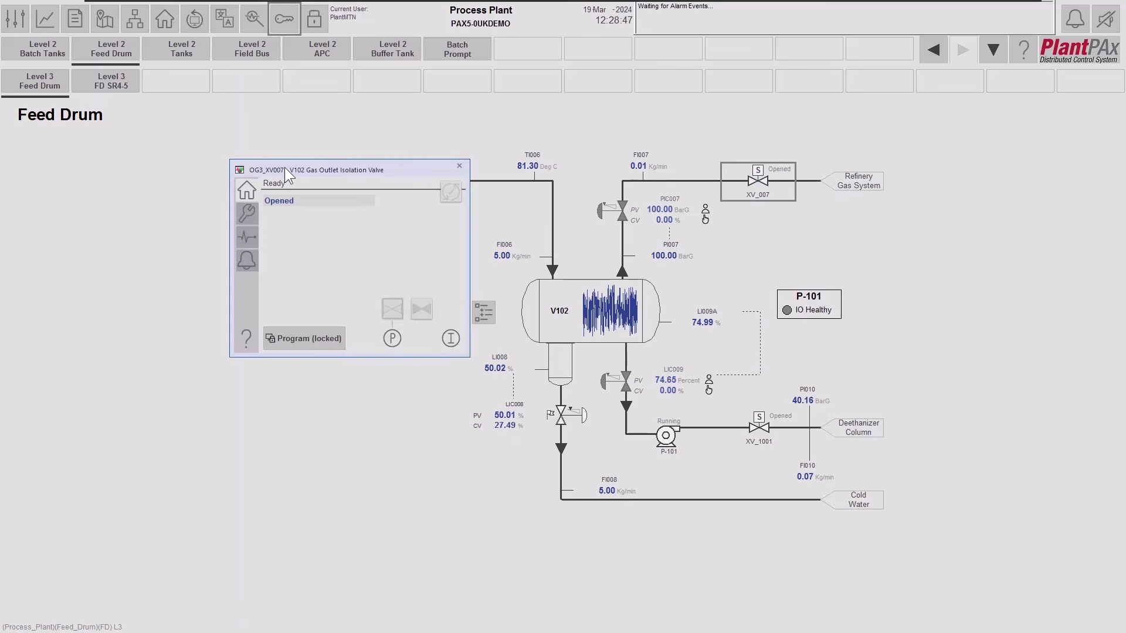
left_click(244, 214)
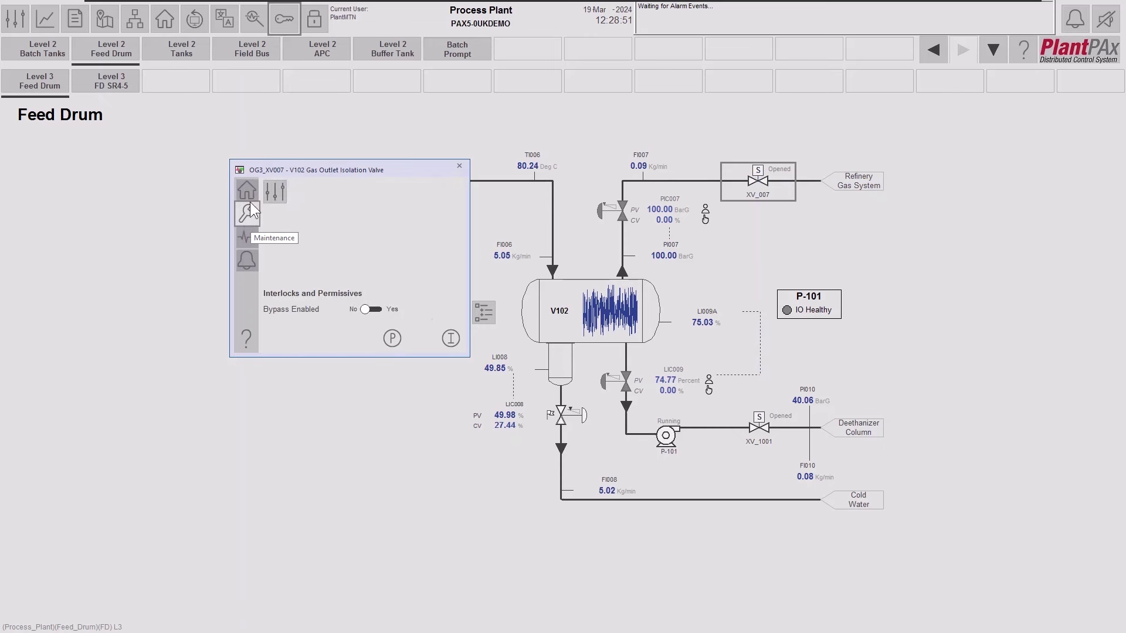
left_click(275, 191)
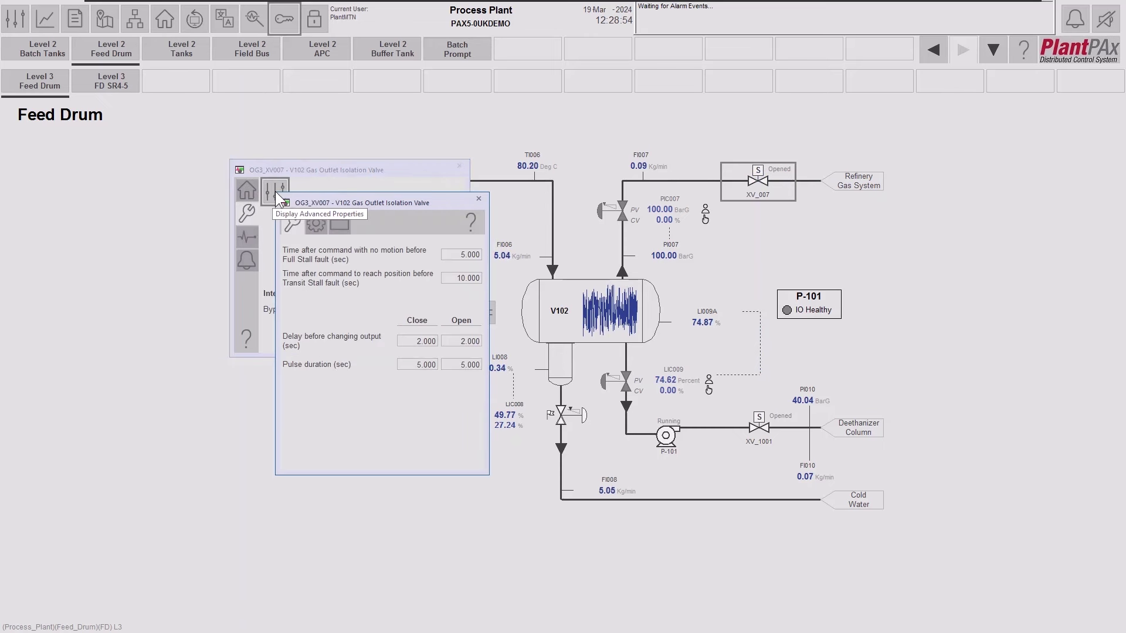
left_click(341, 222)
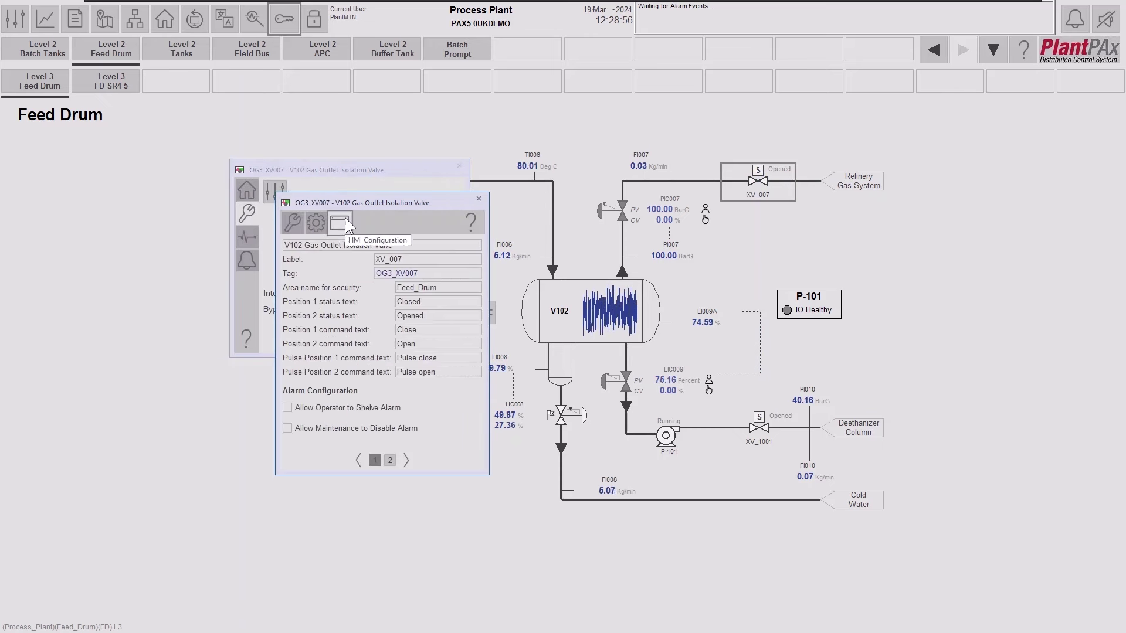
left_click_drag(589, 163, 579, 171)
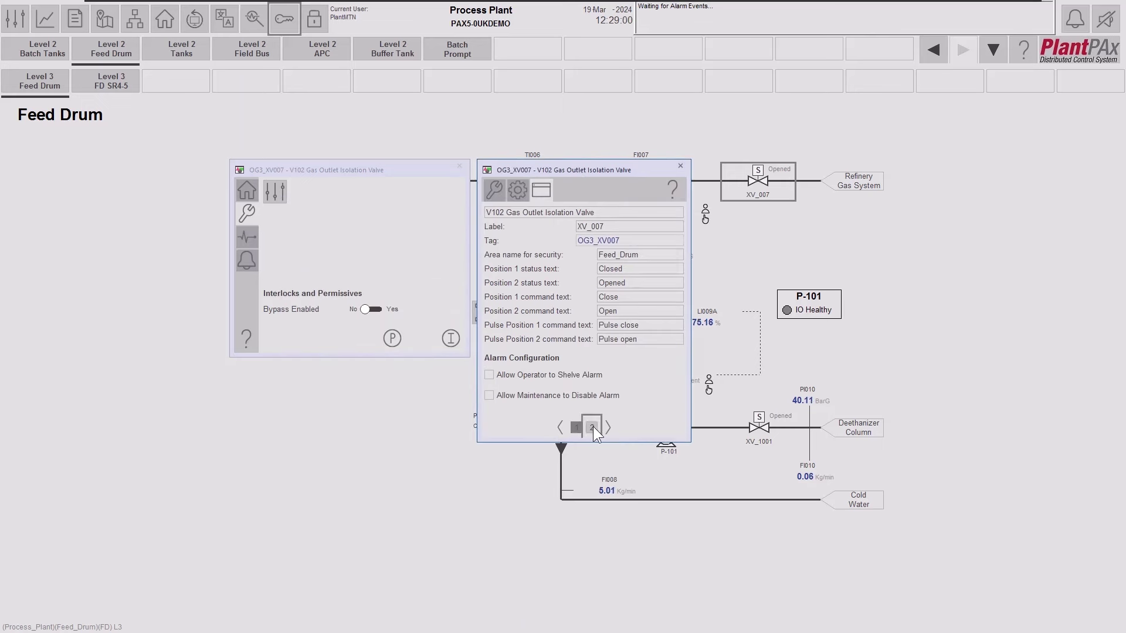
left_click(592, 427)
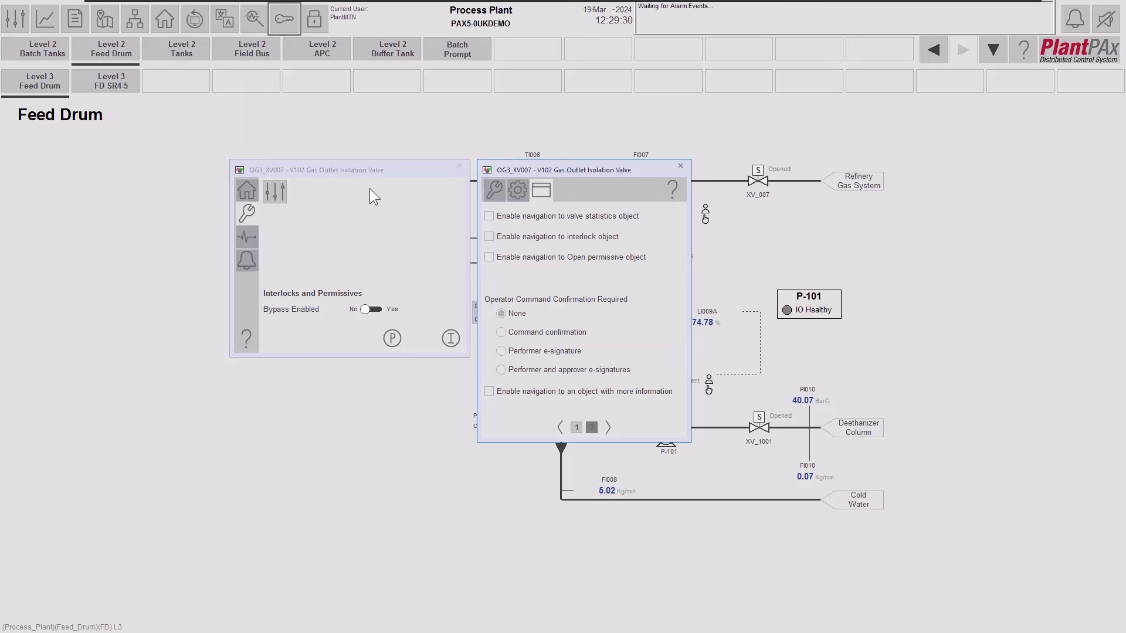
Log in as an engineering user by entering that user's credentials.
left_click(273, 26)
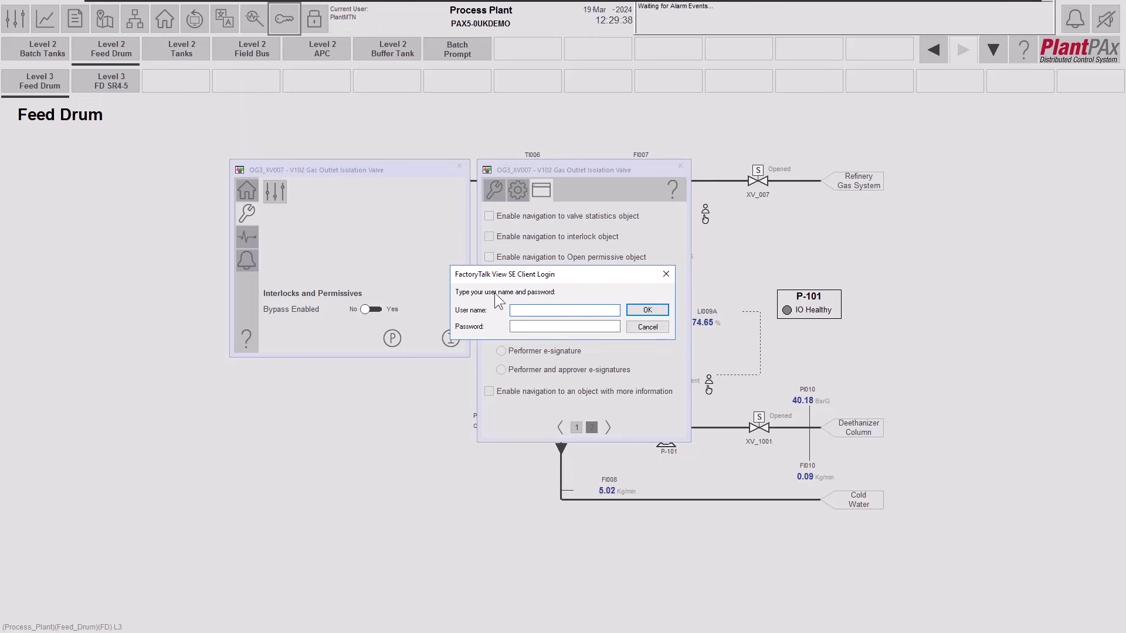
type("PlantE***********")
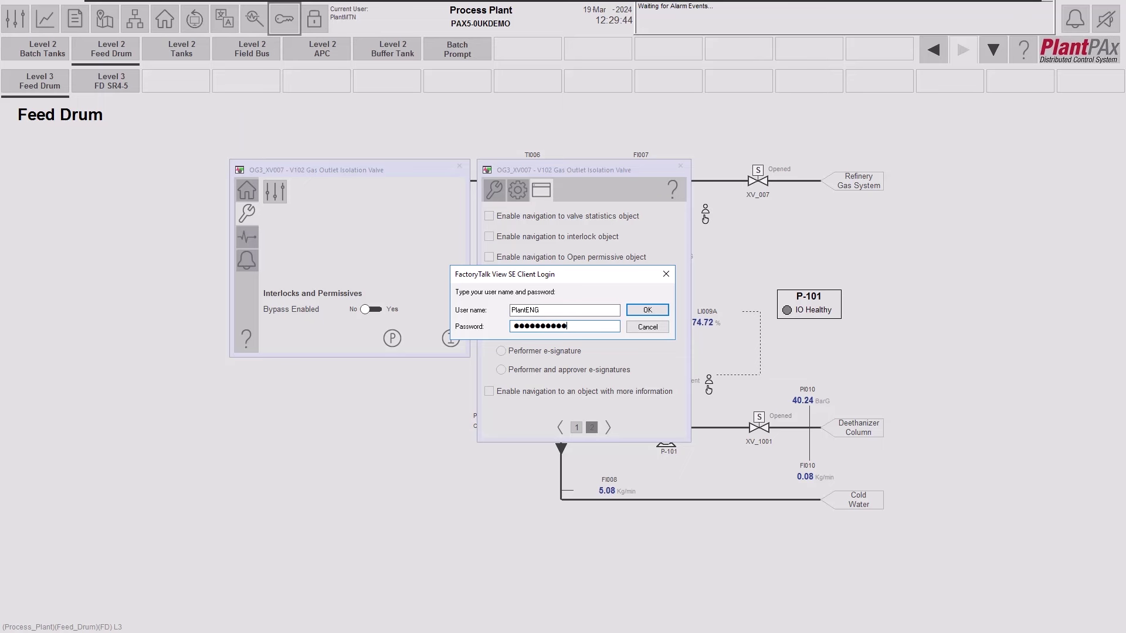
key("Return")
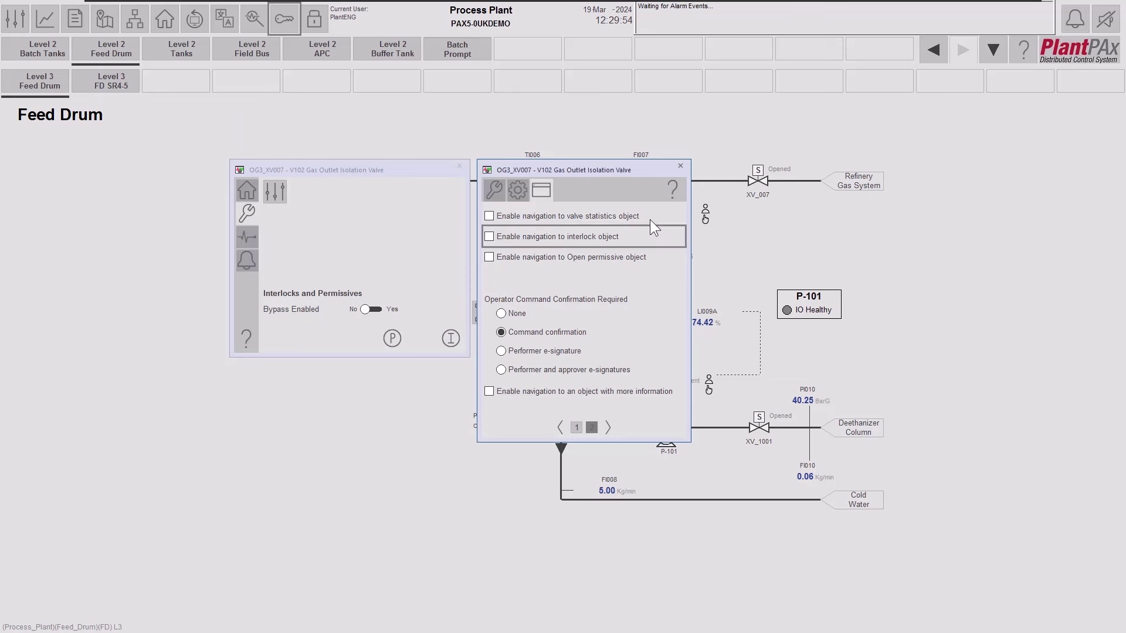
left_click_drag(597, 172, 1013, 114)
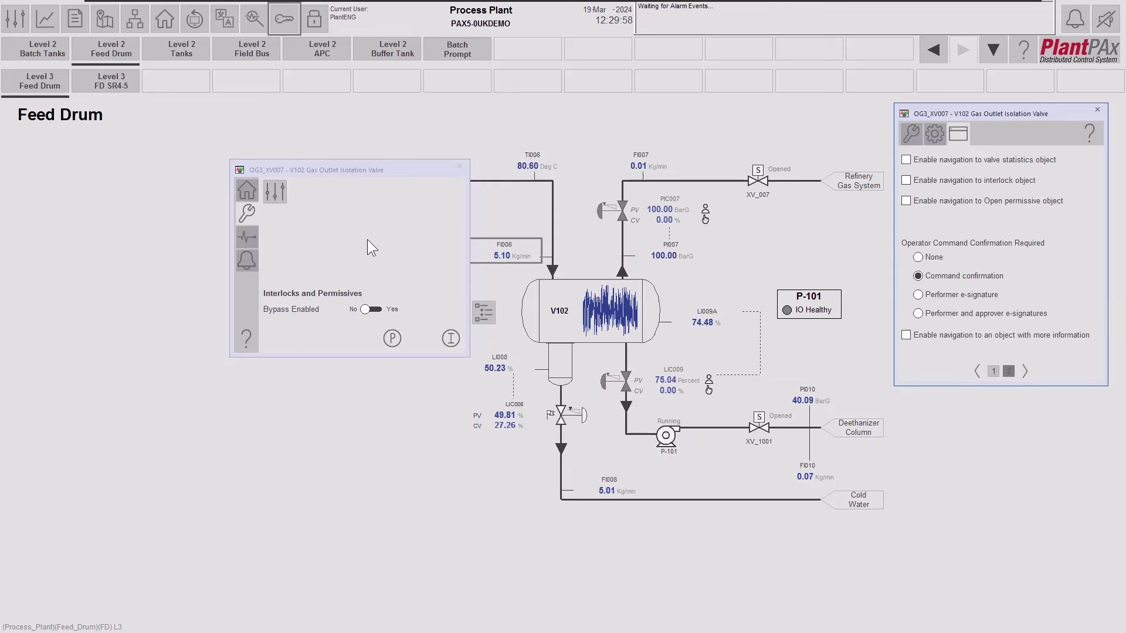
Return the XV_007 faceplate to its home view and request Maintenance control of the valve.
left_click(244, 195)
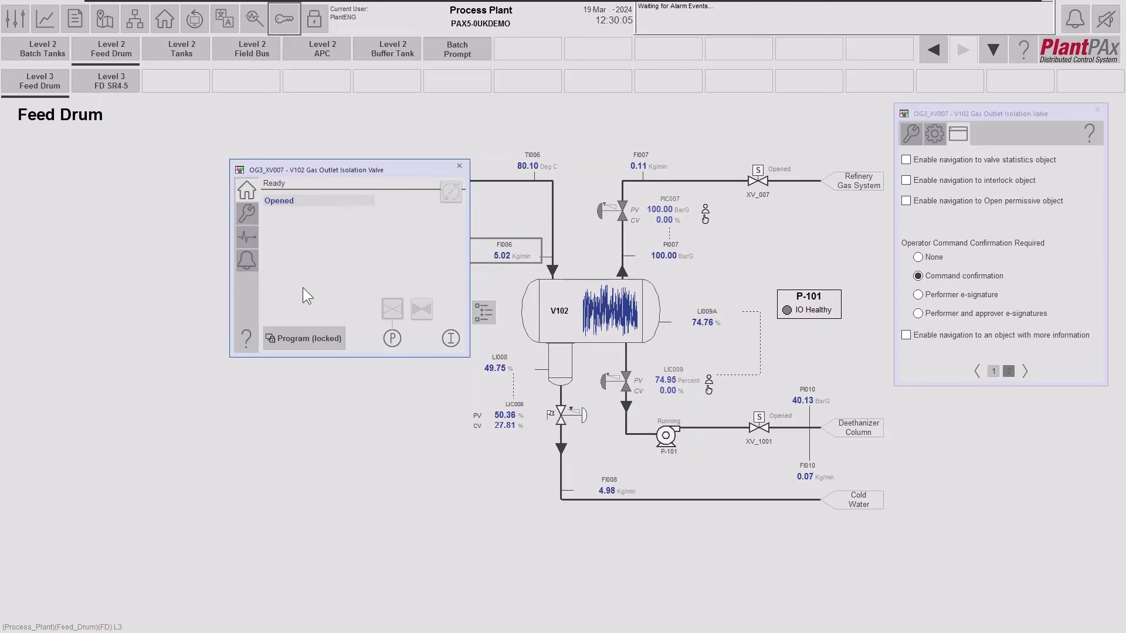
left_click(293, 343)
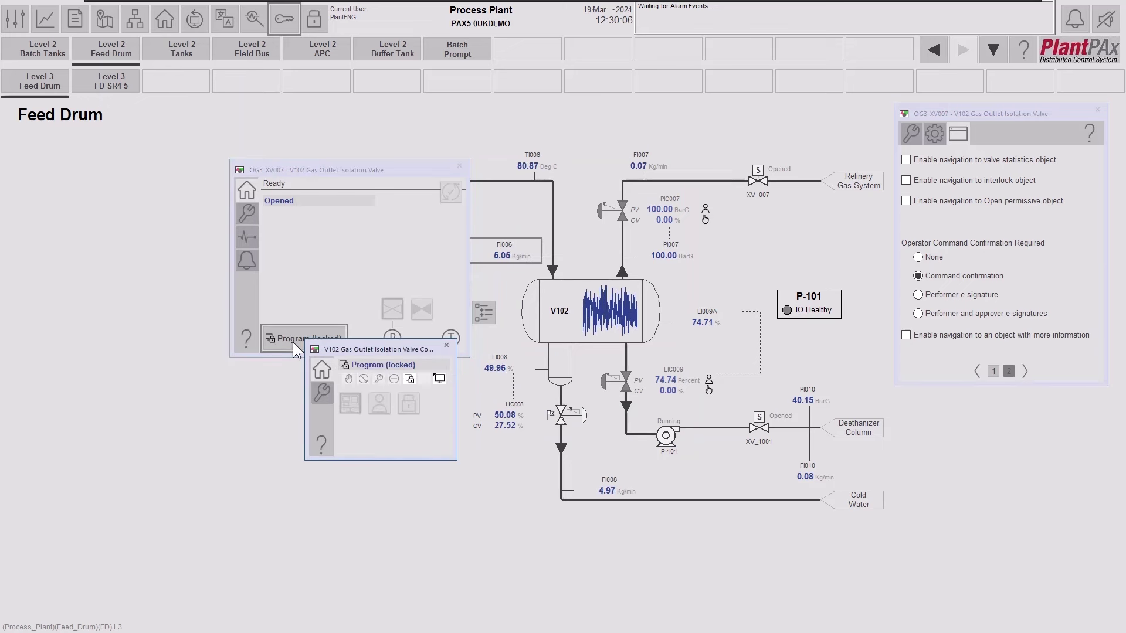
left_click_drag(341, 346, 257, 373)
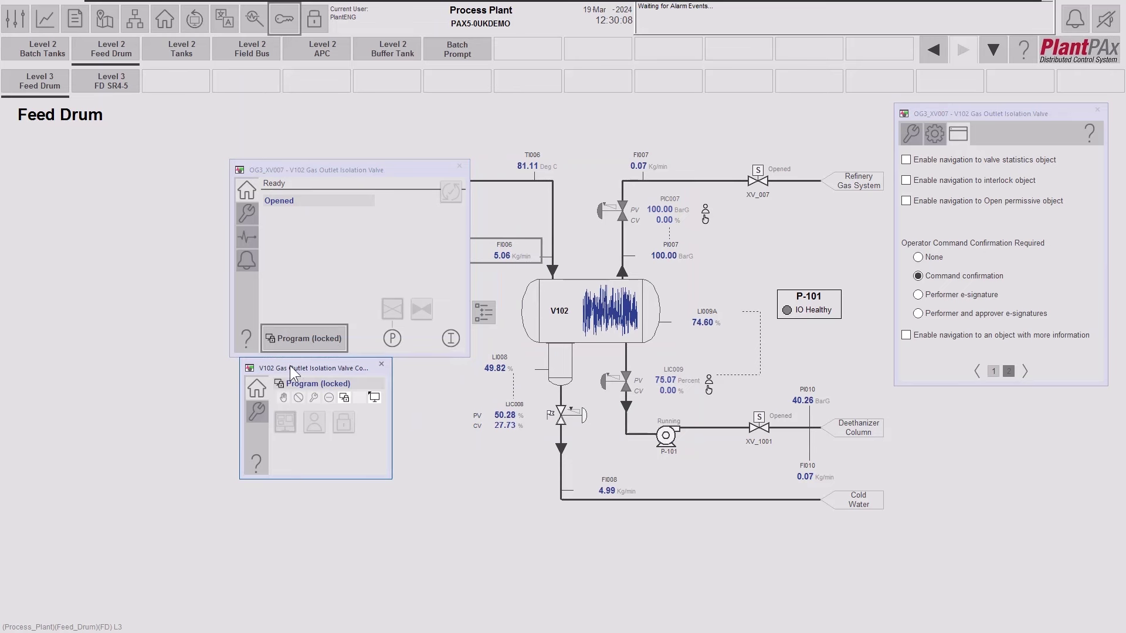
left_click(253, 415)
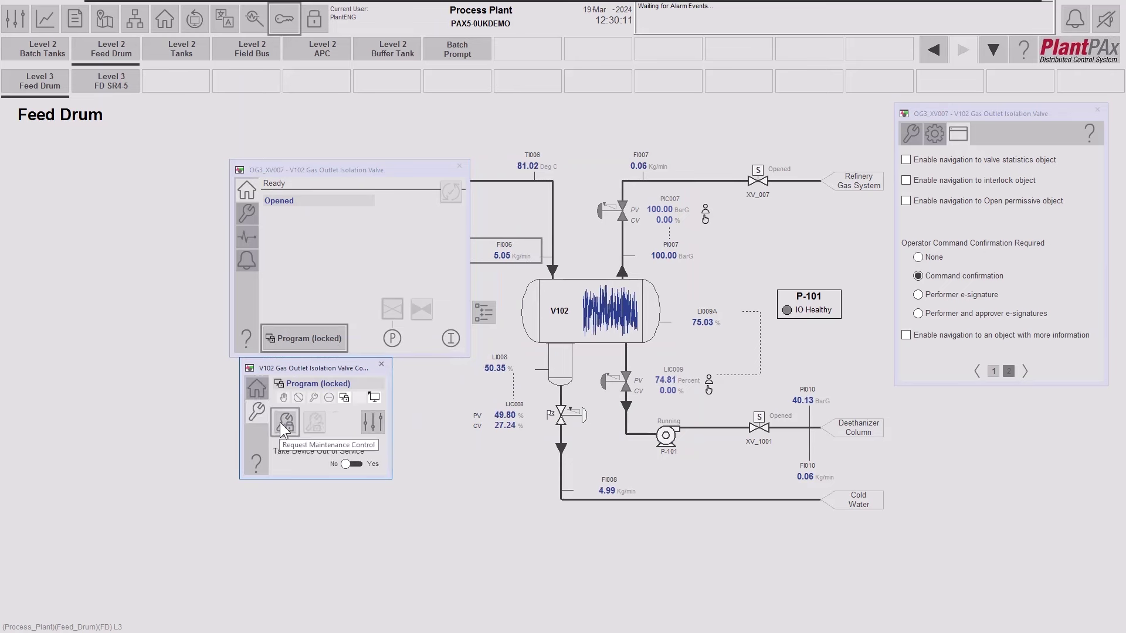
left_click(279, 423)
left_click(381, 364)
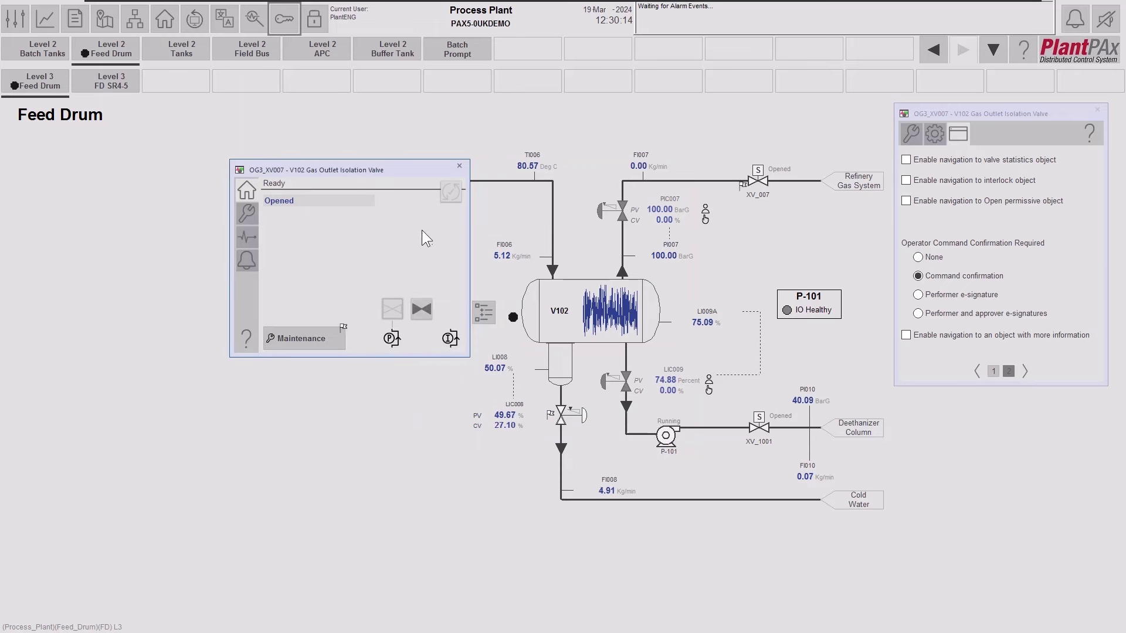
Close XV_007 and then reopen it, confirming each command with OK.
left_click(427, 312)
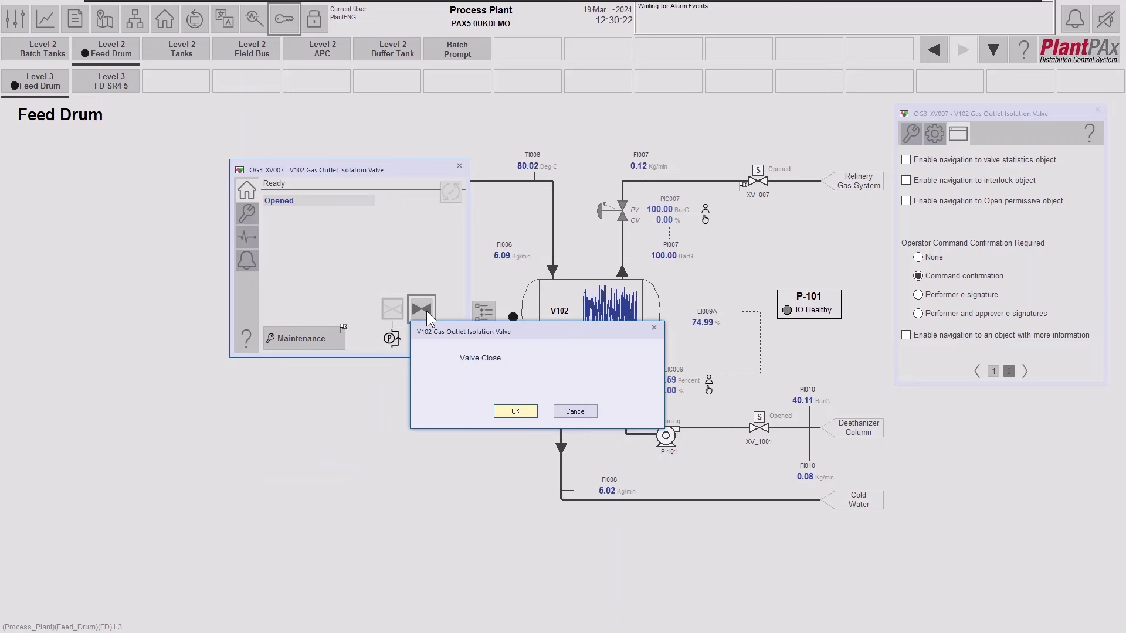
left_click(511, 411)
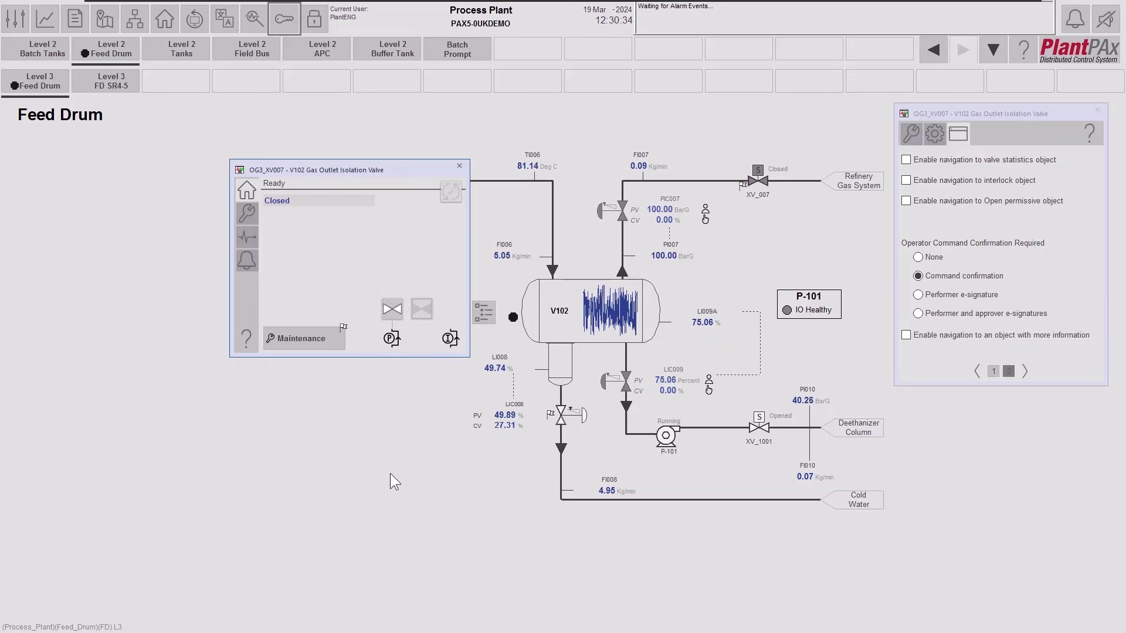
left_click(392, 310)
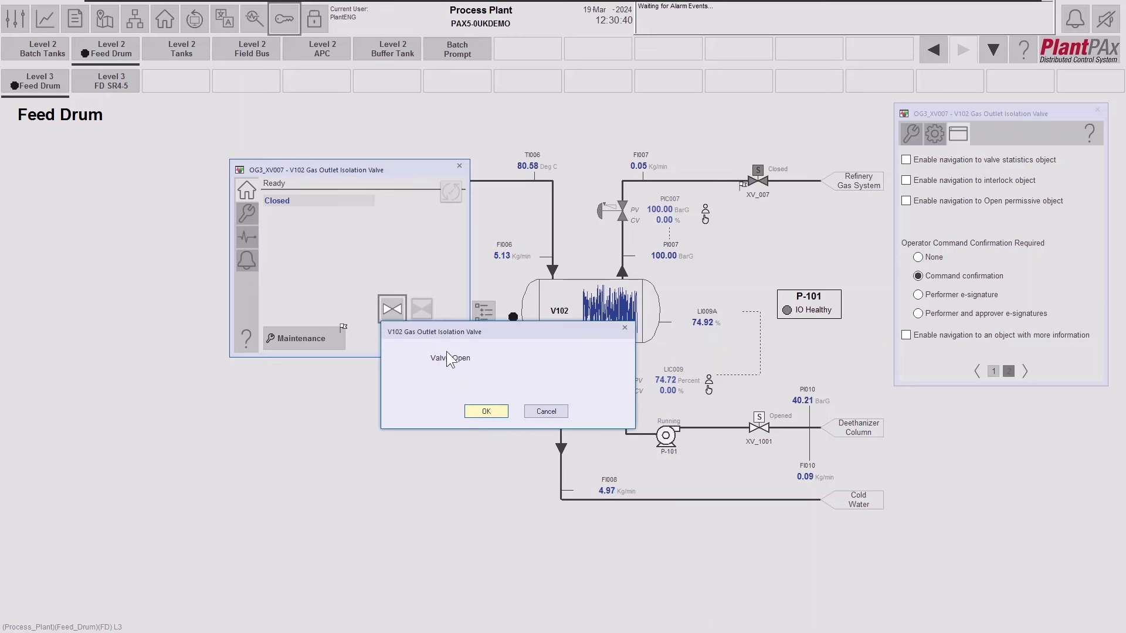
left_click(486, 413)
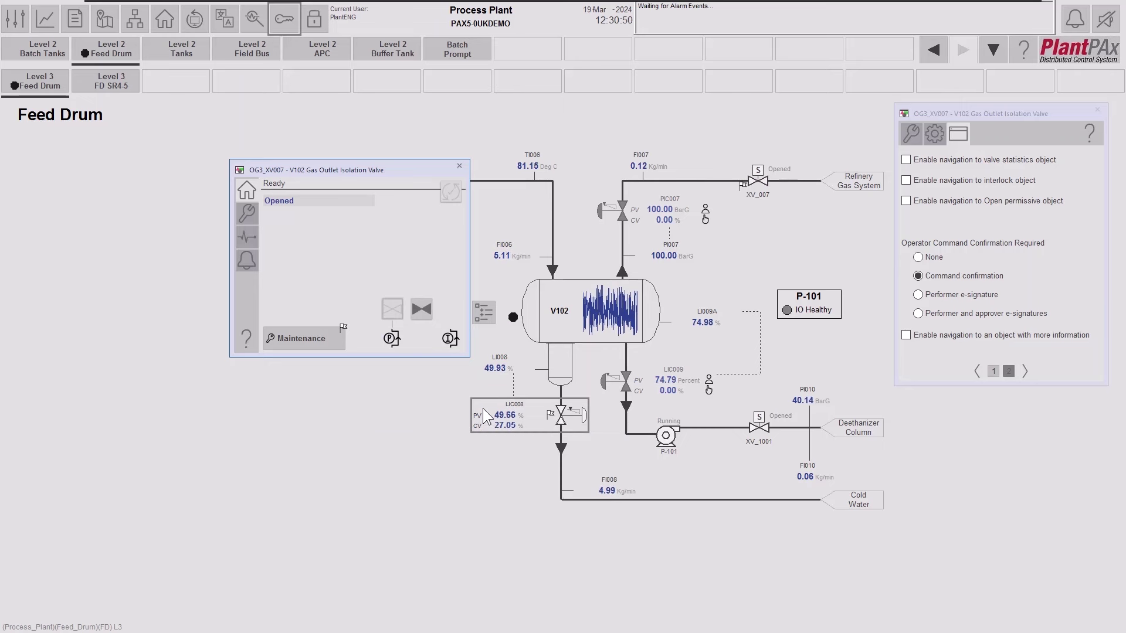
Require a performer e-signature, close XV_007 signed 'Test valve close', then require performer and approver signatures.
left_click(920, 299)
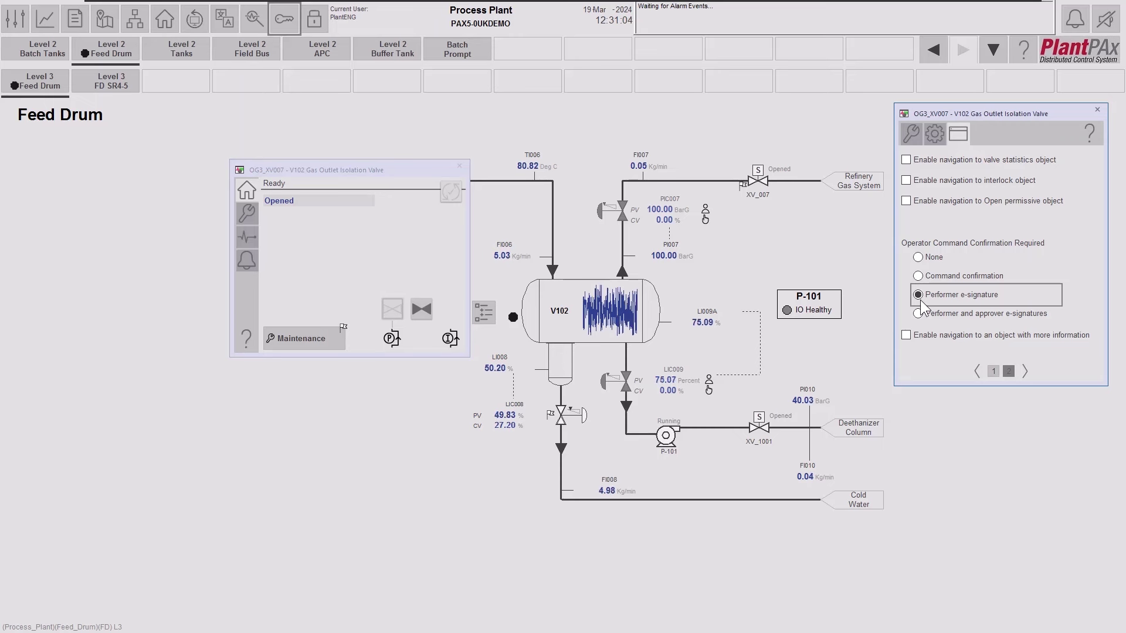
left_click(417, 308)
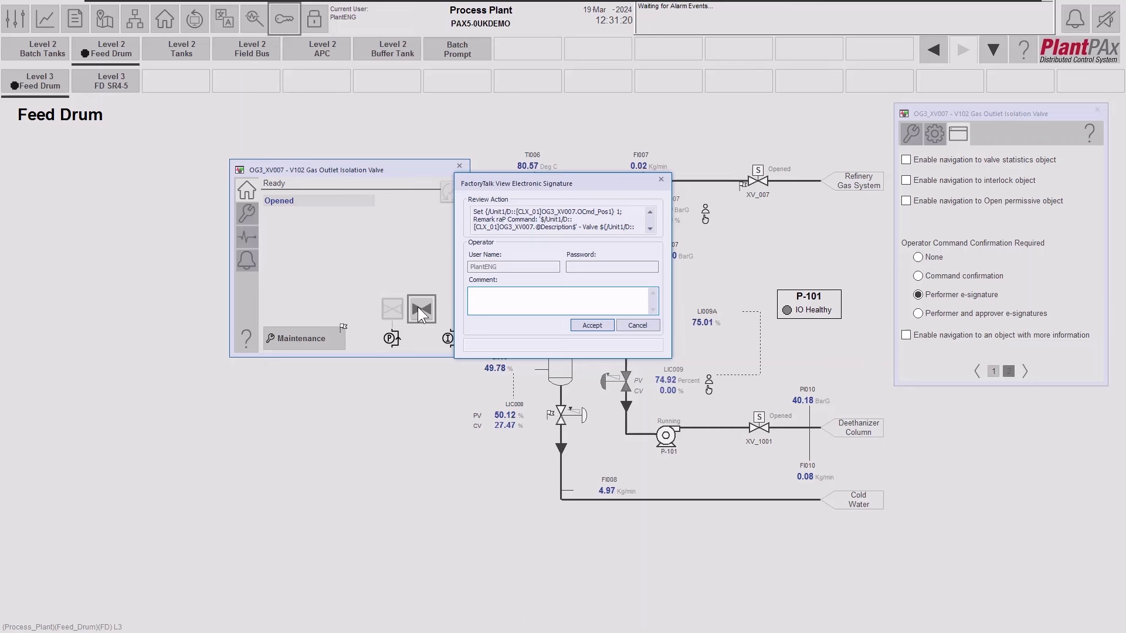
left_click(499, 293)
type("Test valve close")
left_click(591, 325)
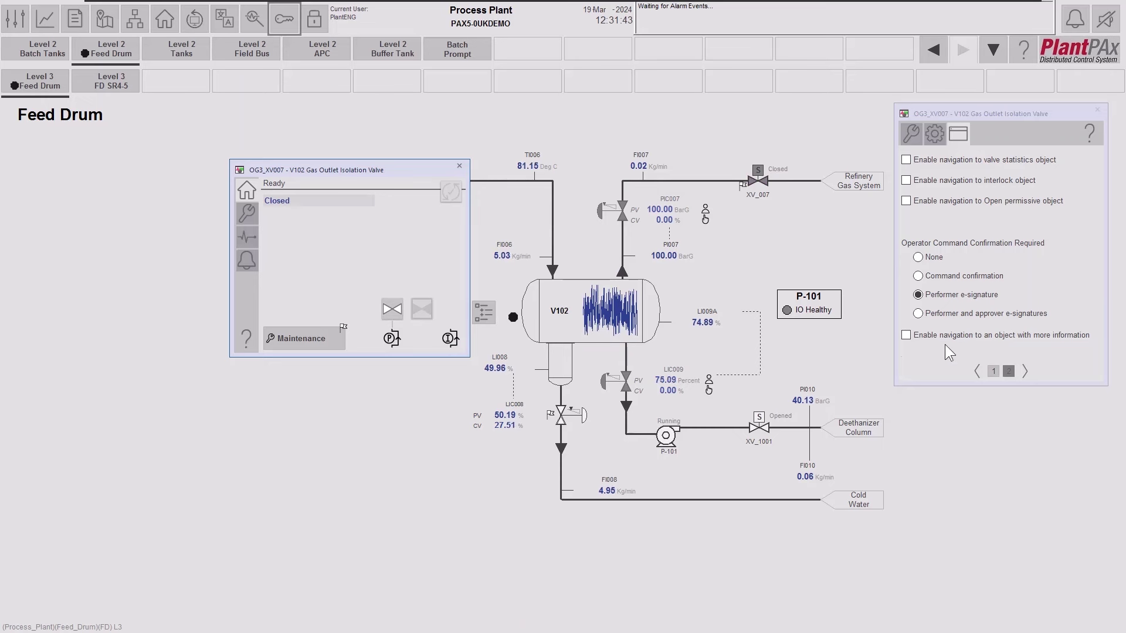
left_click(918, 313)
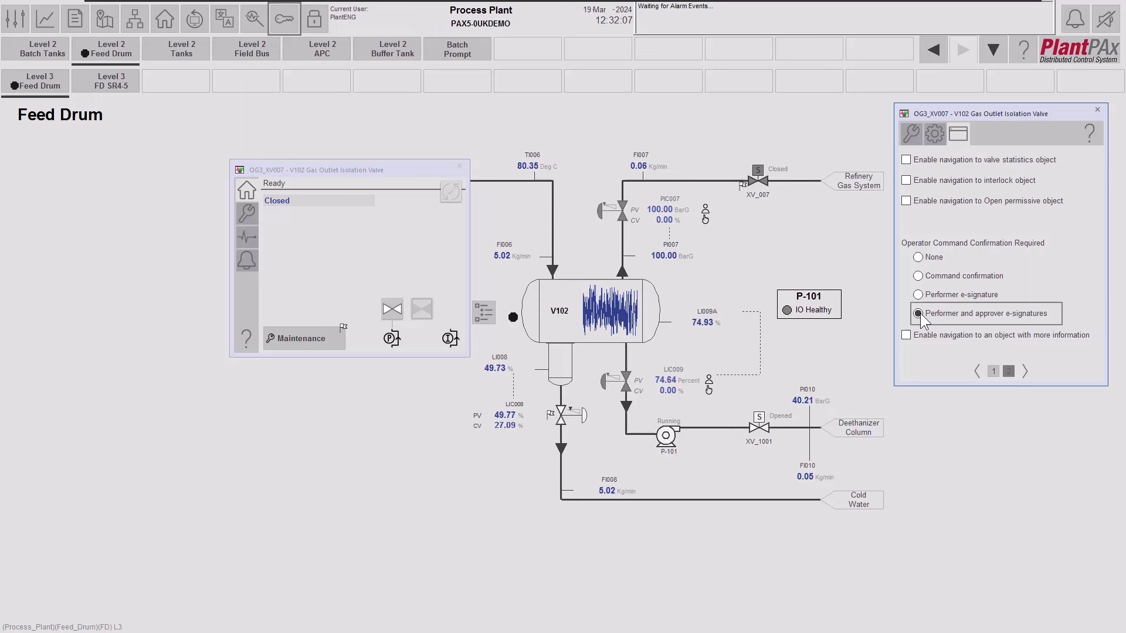
Command XV_007 open and sign as operator with password and comment 'Return valve to normal open state'.
left_click(396, 309)
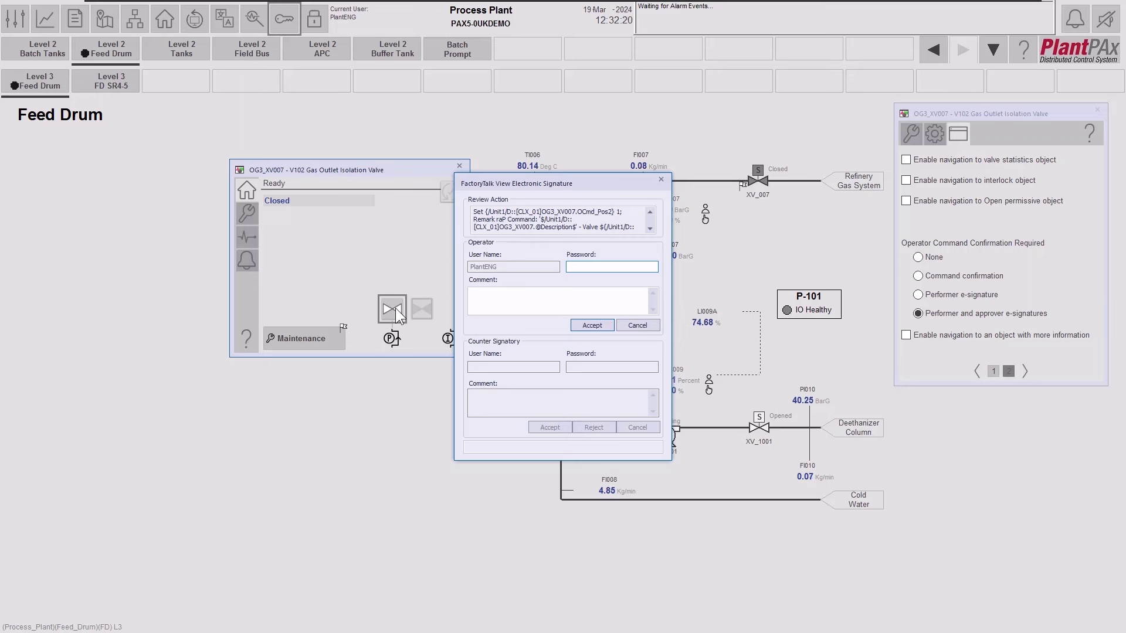
type("************")
left_click(516, 295)
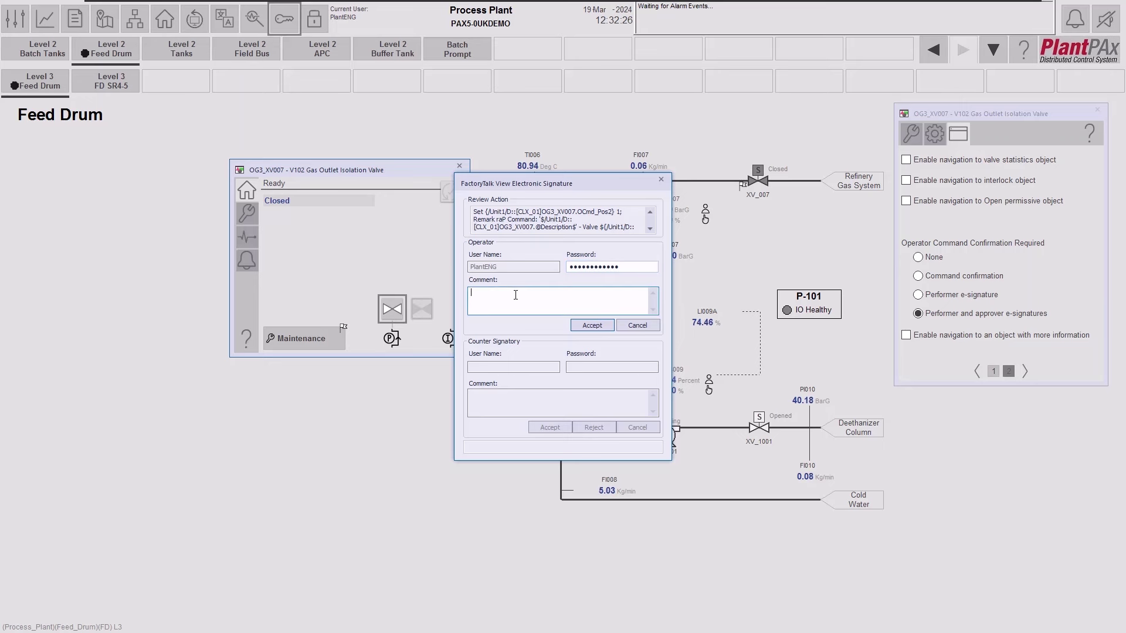
type("Return valve to normal open state")
left_click(586, 325)
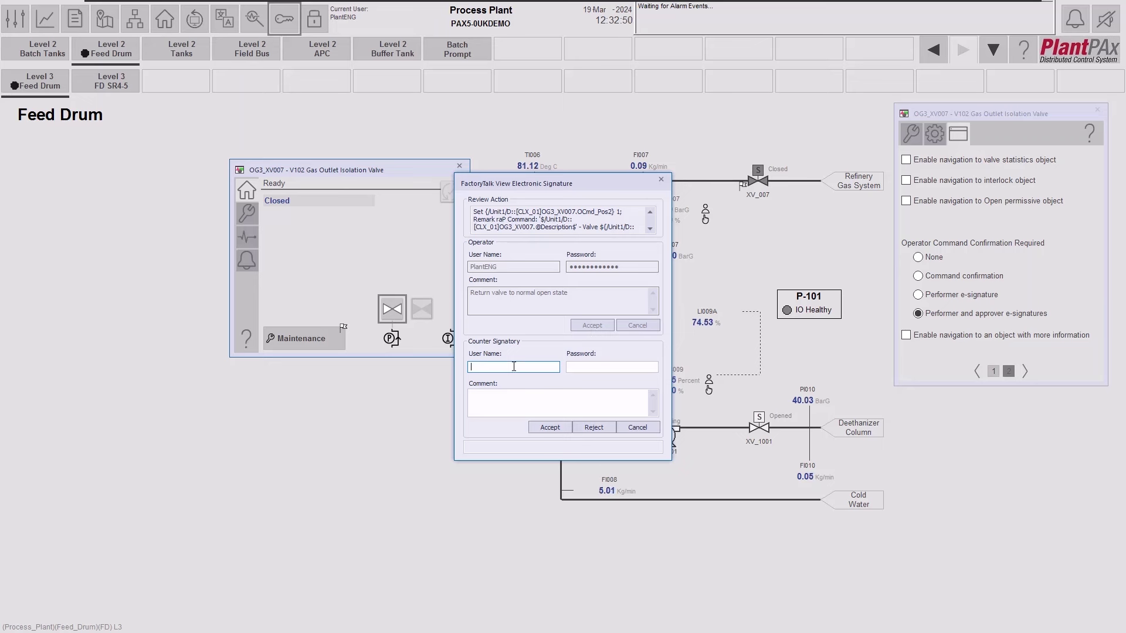
Fill in the counter-signatory's user name, password and the comment 'Approved'.
type("PlantMGR")
key("Tab")
type("••••••••••••")
left_click(499, 399)
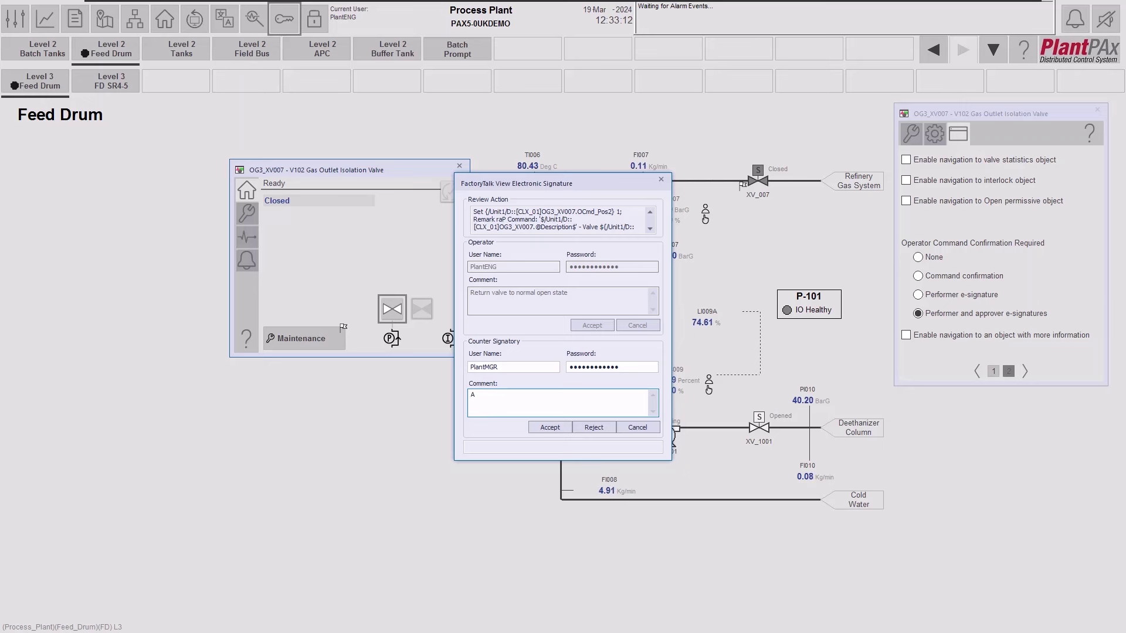
type("pproved")
Accept the counter-signature, then set XV_007's command confirmation back to None.
left_click(549, 427)
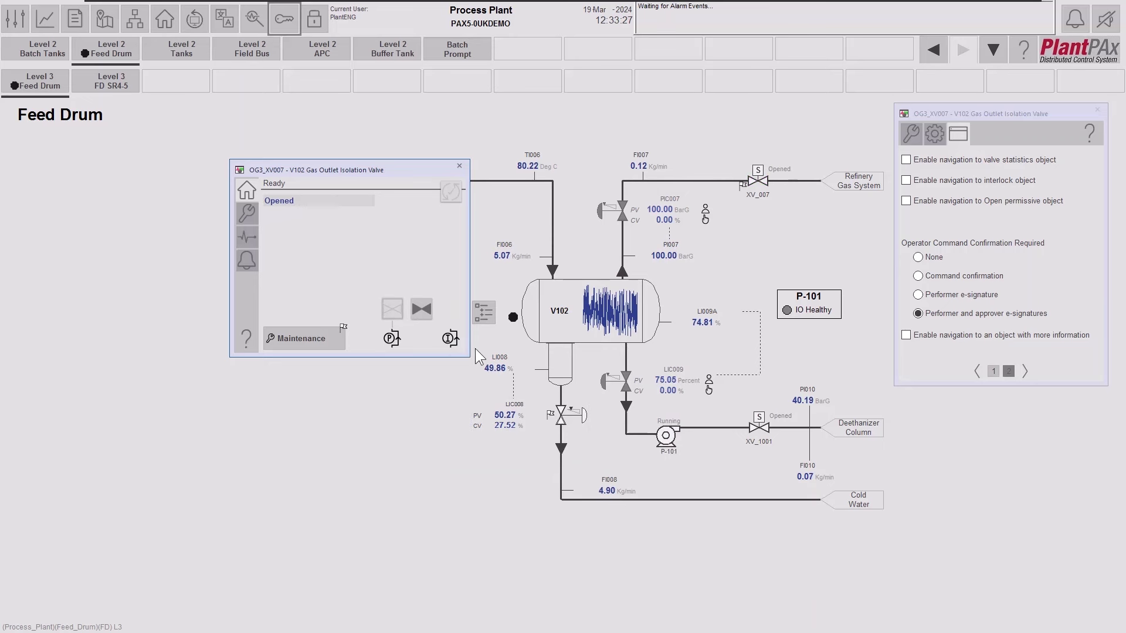
left_click(918, 258)
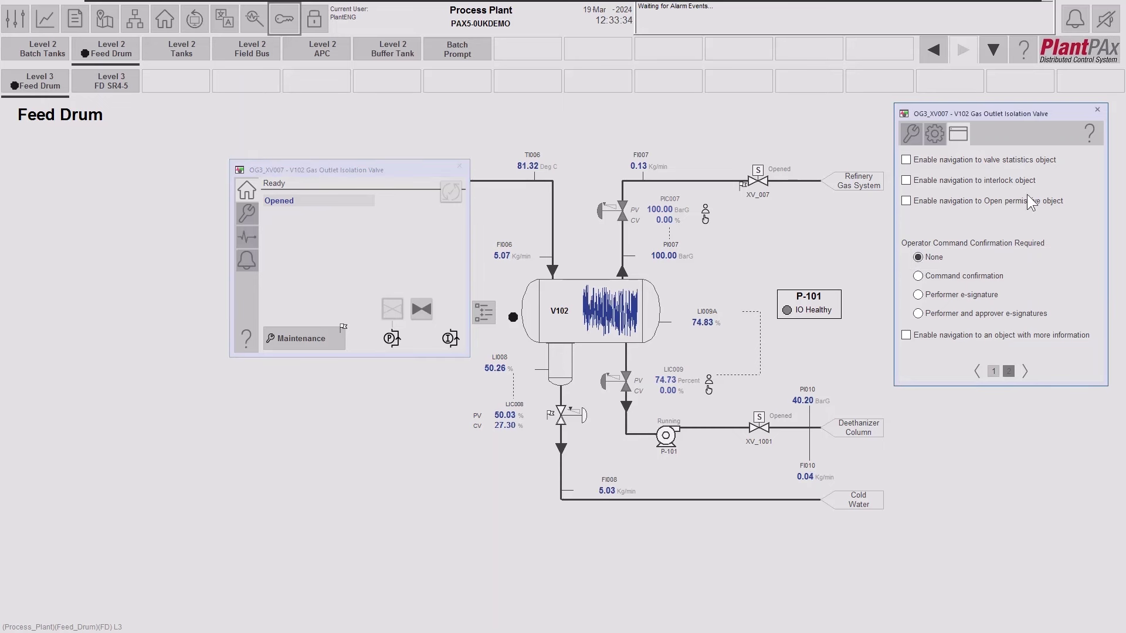
left_click(1097, 109)
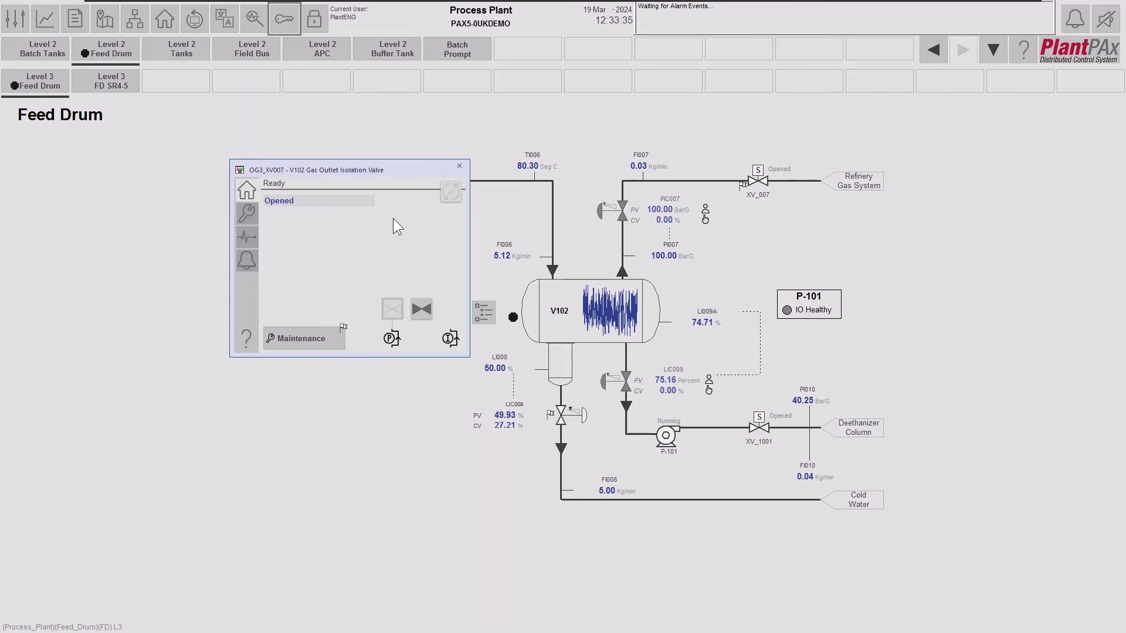
Release maintenance to return XV_007 to Program (locked) and close both faceplates.
left_click(302, 337)
left_click(322, 391)
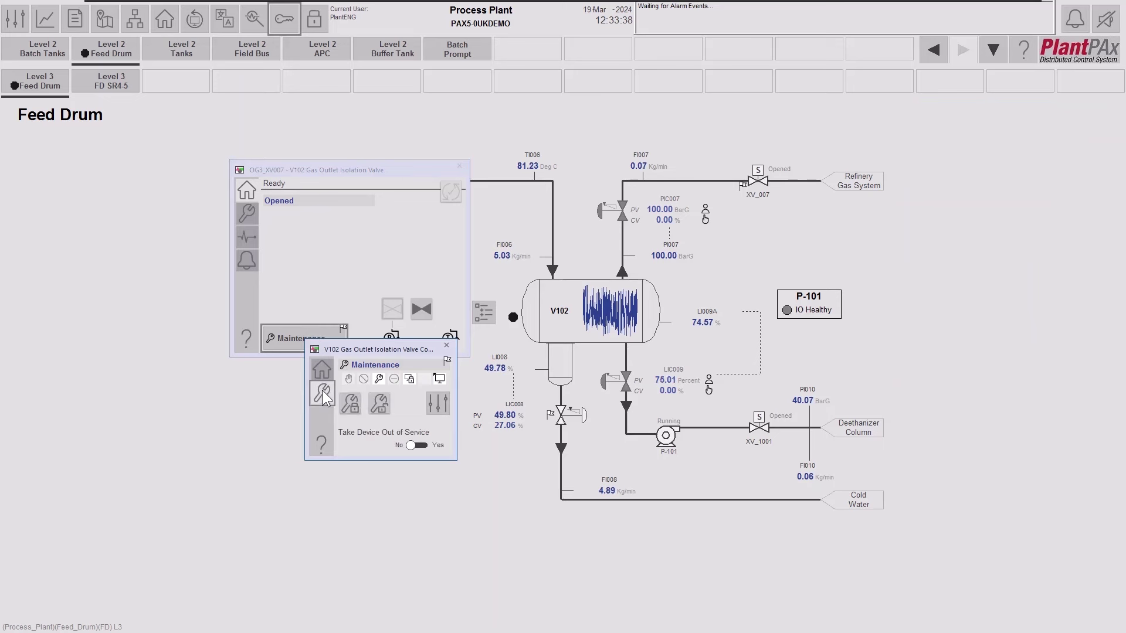
left_click(381, 404)
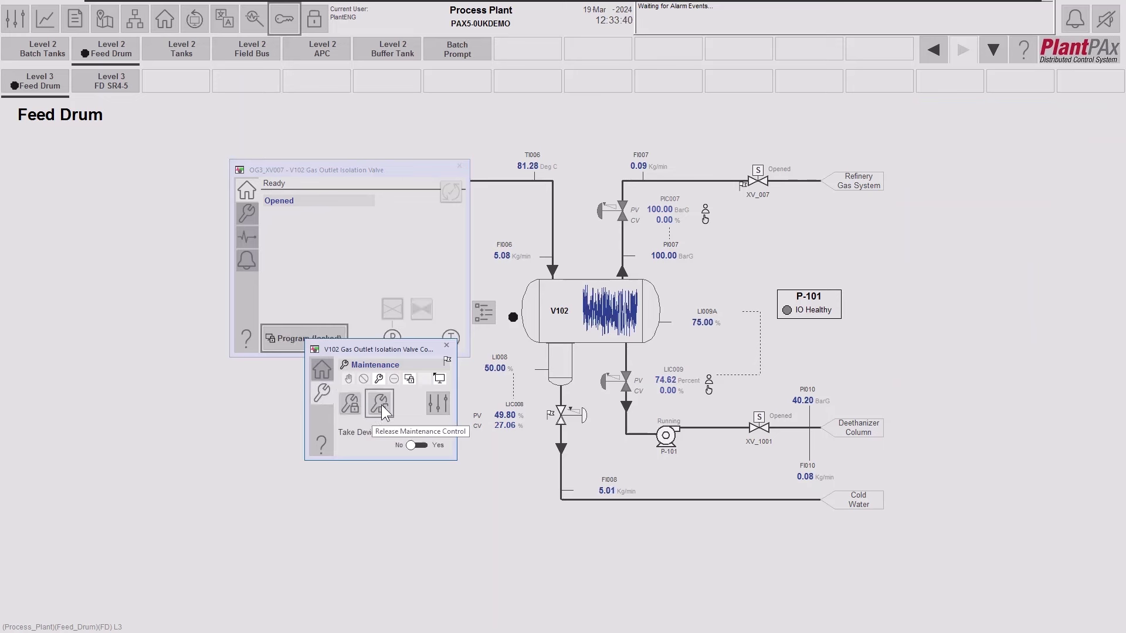
left_click(446, 346)
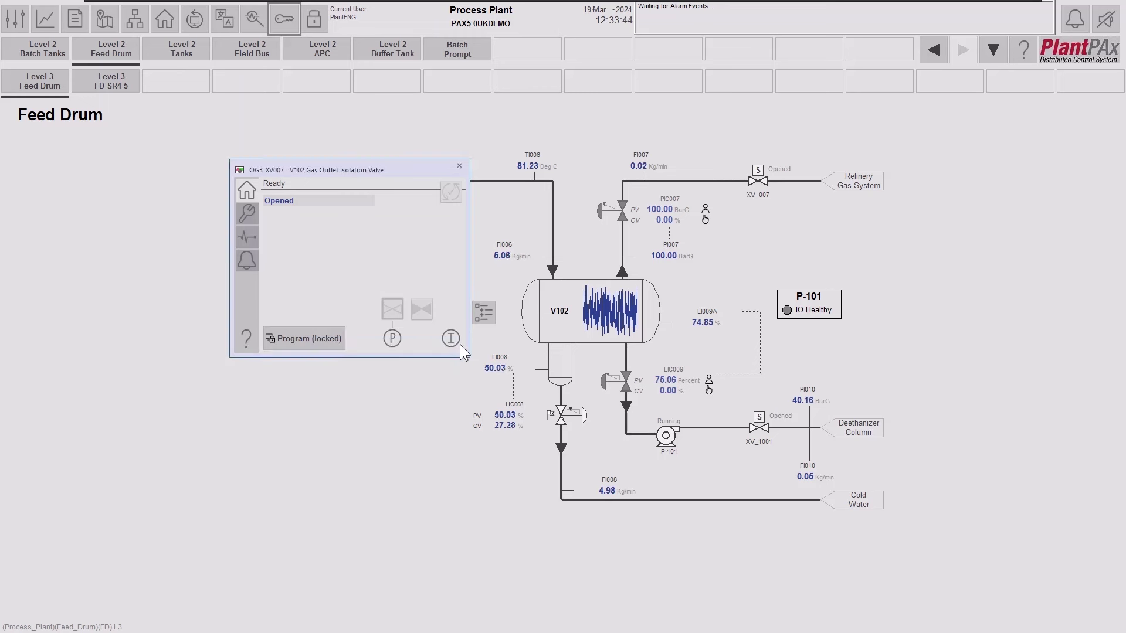
left_click(460, 166)
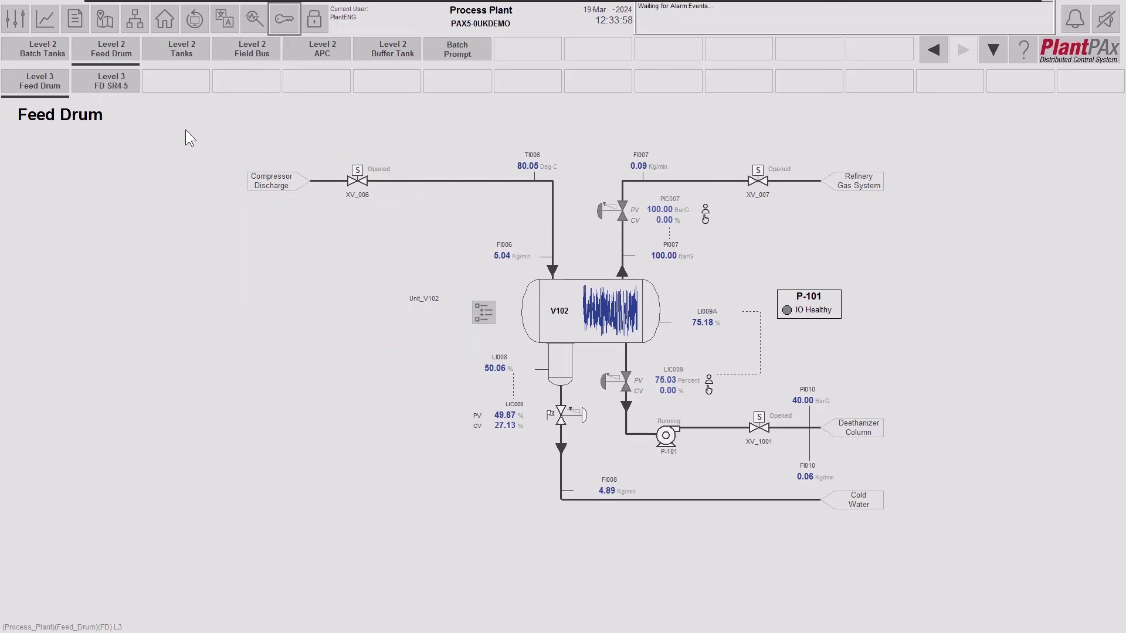
left_click(74, 20)
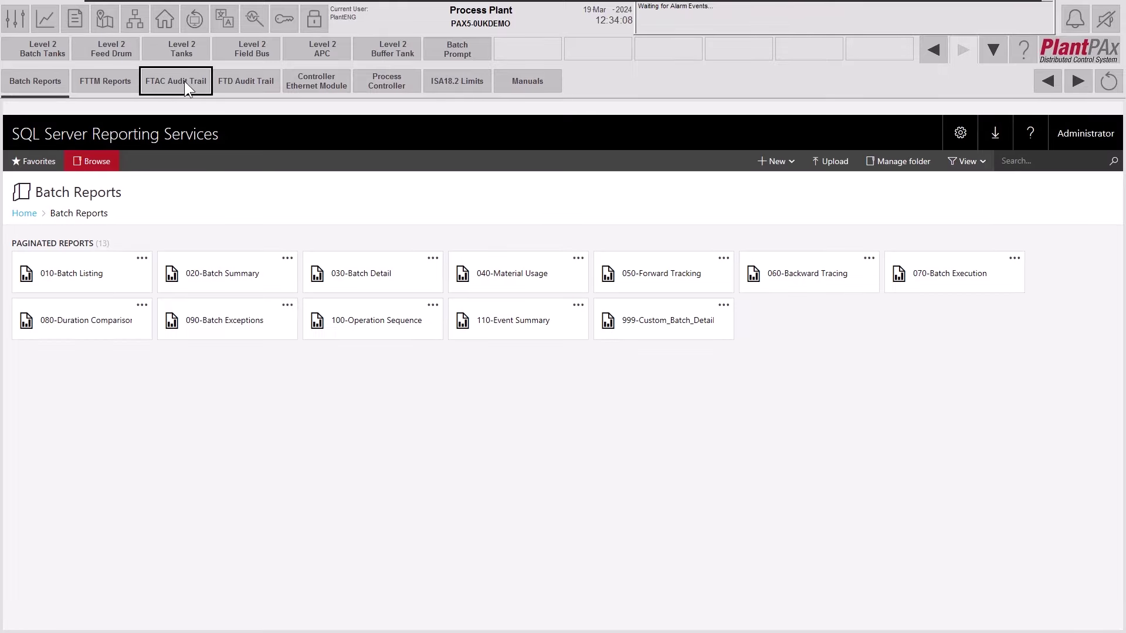
Load the FTAC Audit Trail report and highlight the Command Confirmation change and its PAX5-0UKDEMO location.
left_click(184, 81)
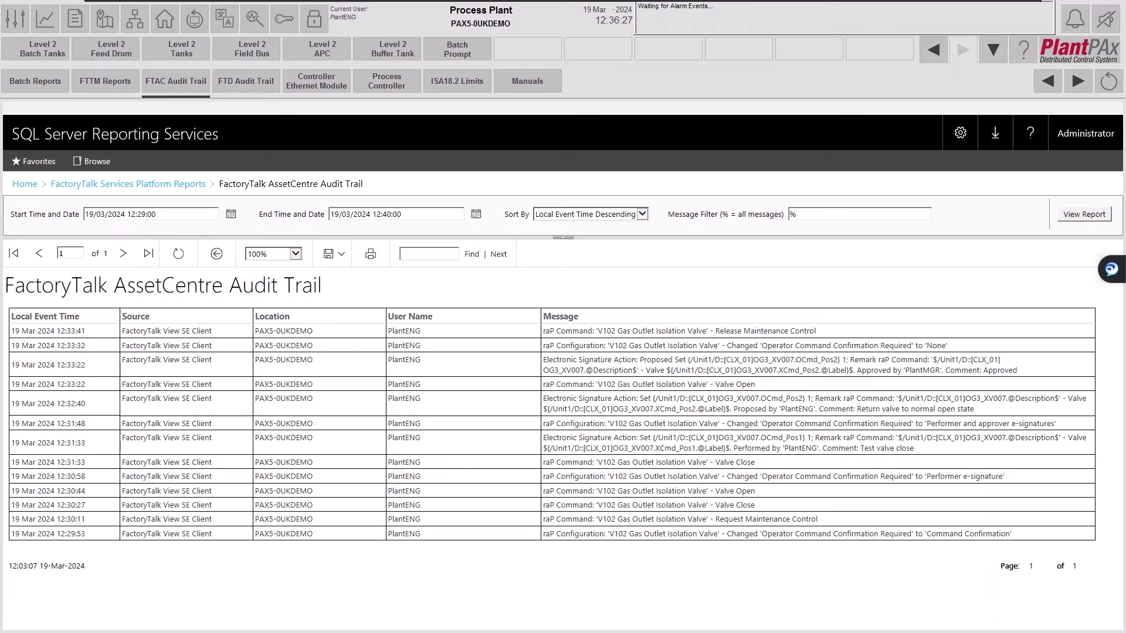
left_click(546, 535)
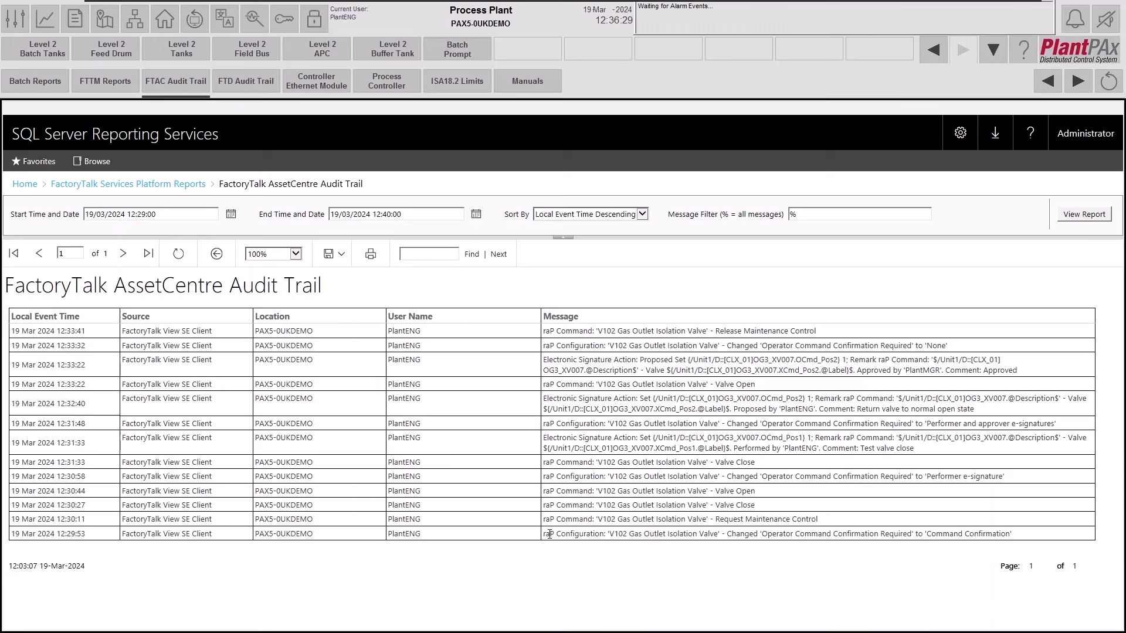
left_click_drag(546, 535, 1063, 538)
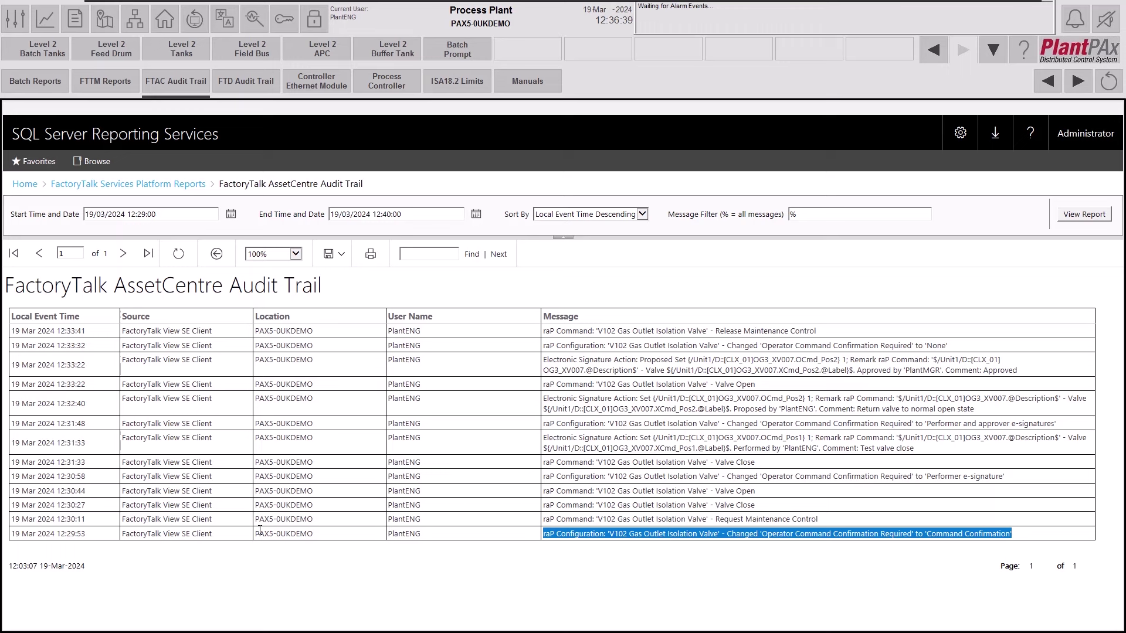
left_click_drag(258, 533, 315, 535)
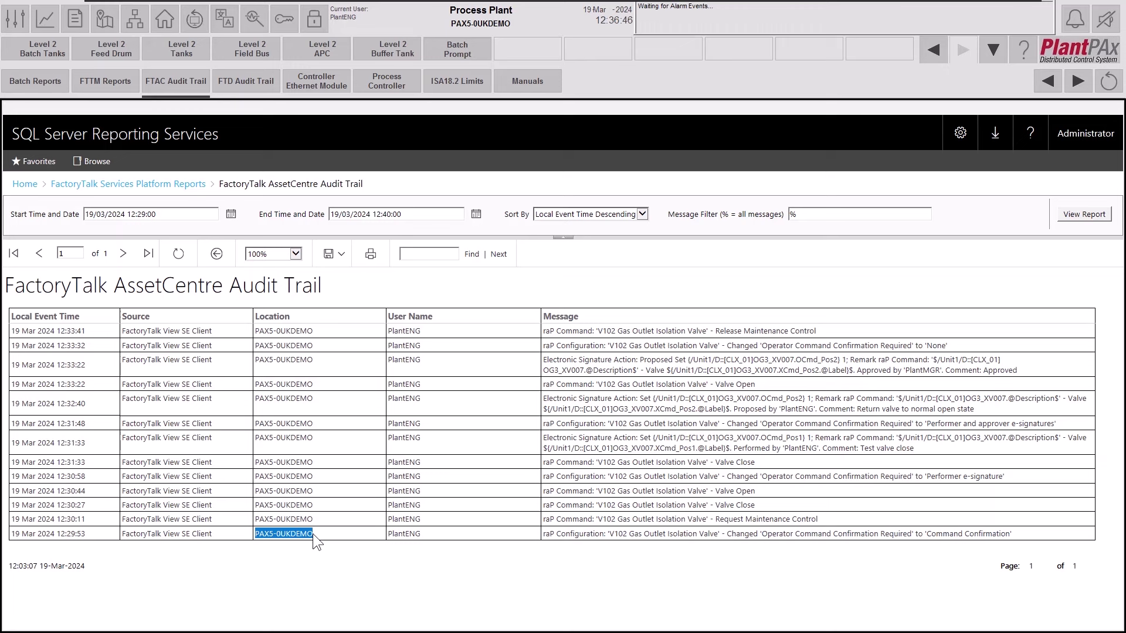
left_click(92, 534)
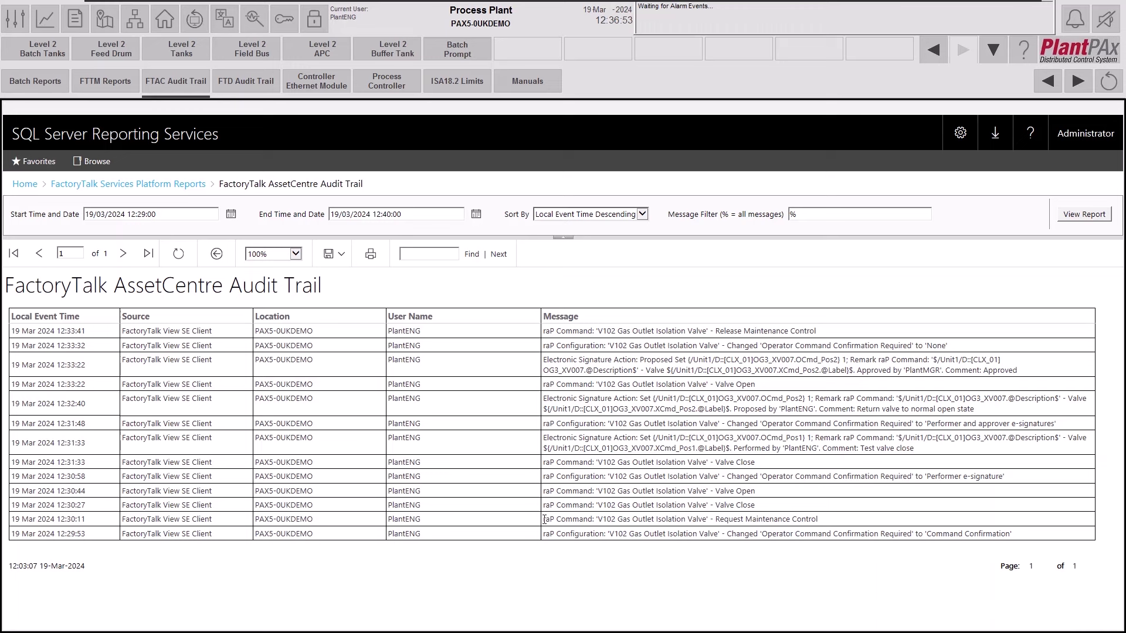
Highlight the Request Maintenance Control, Valve Close, Valve Open, Performer e-signature and 12:31:33 Valve Close entries.
left_click_drag(545, 520, 818, 521)
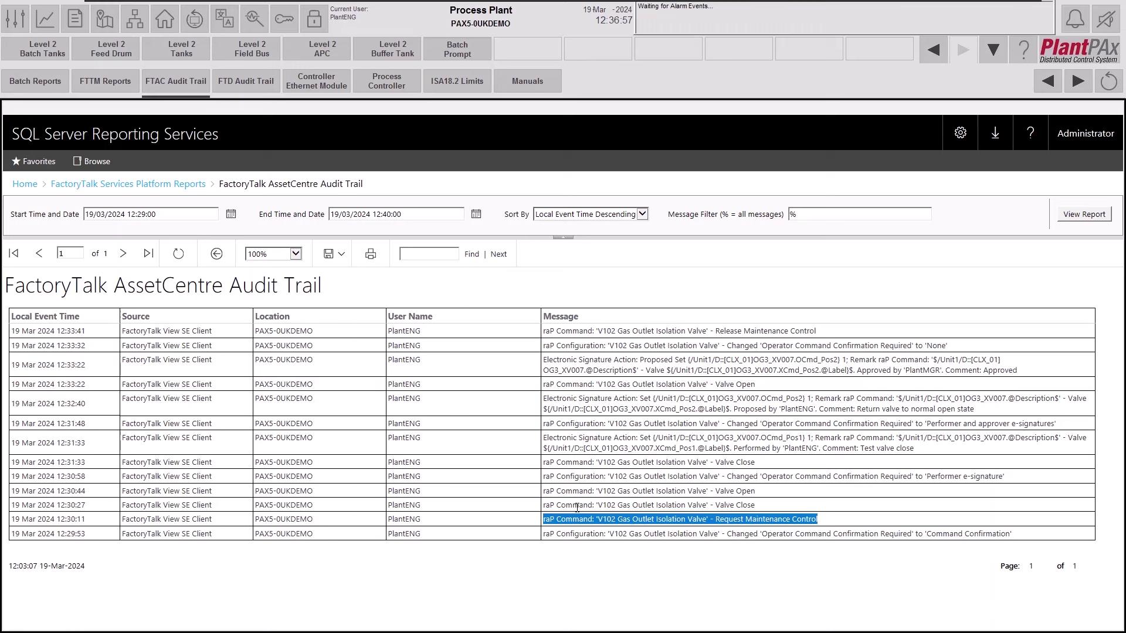
mouse_move(744, 520)
left_mouse_down()
mouse_move(734, 511)
mouse_move(753, 505)
left_mouse_up()
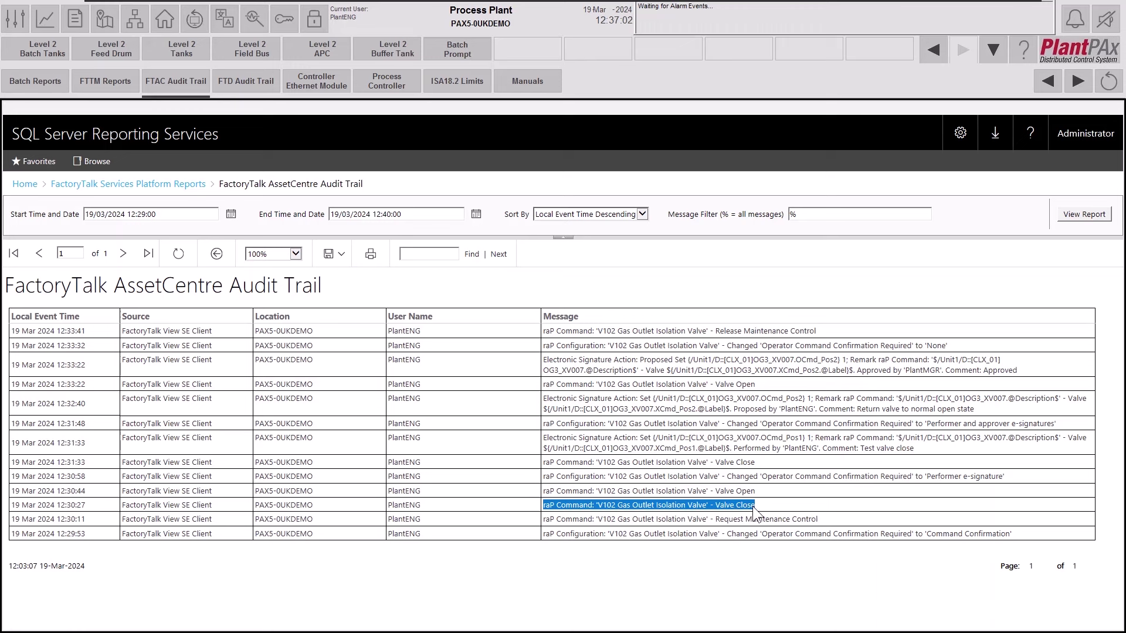
left_click_drag(542, 491, 759, 499)
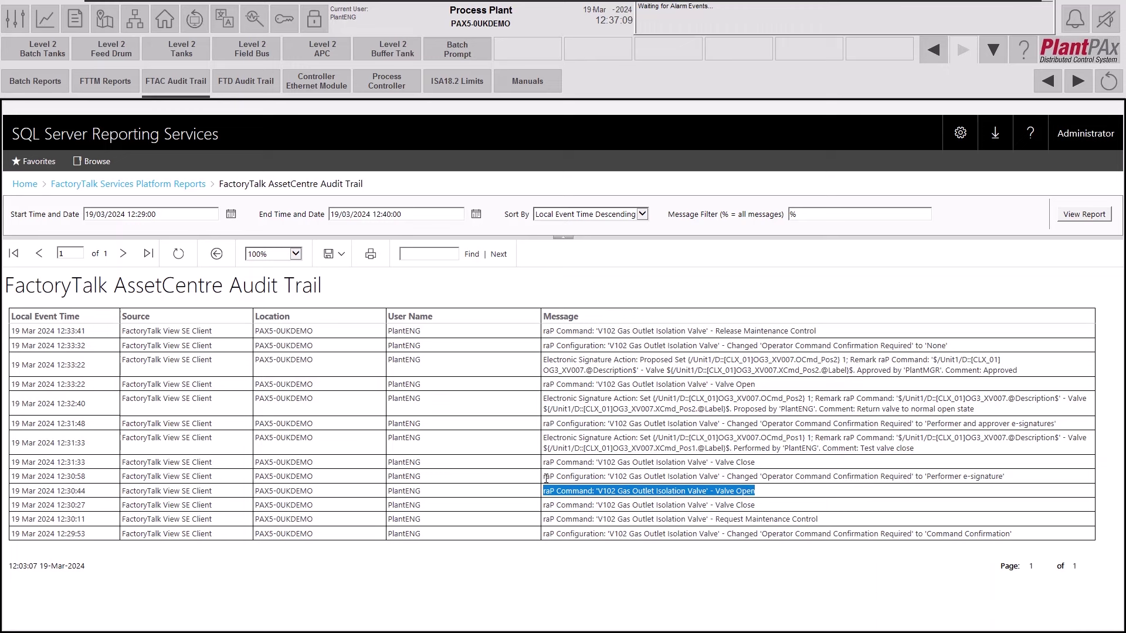
left_click_drag(542, 476, 1004, 482)
triple_click(800, 465)
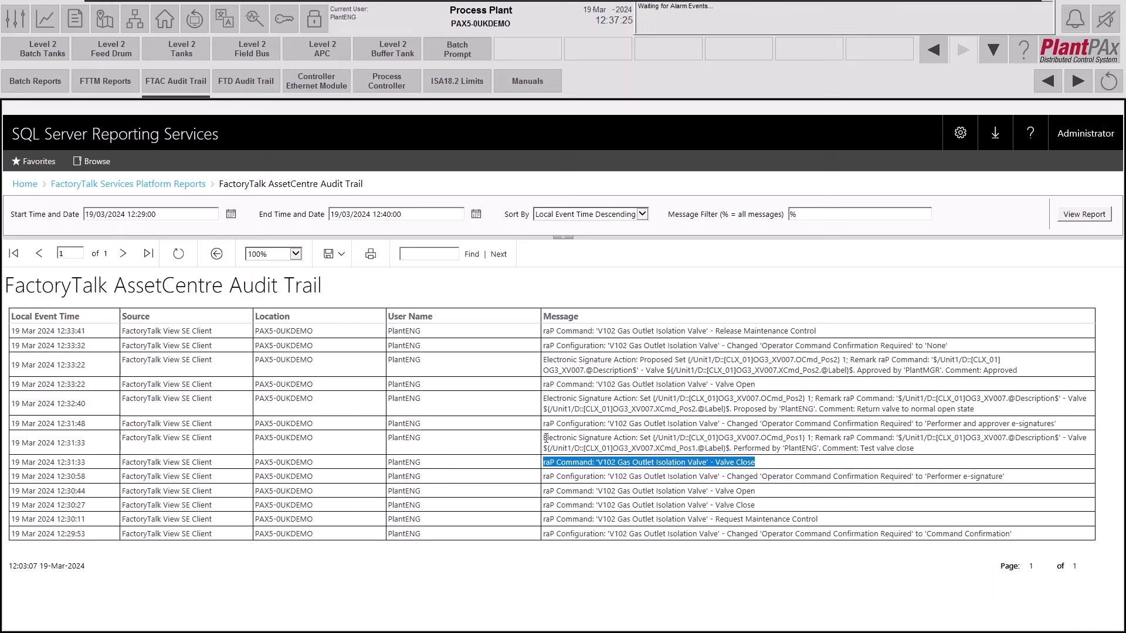
left_click_drag(544, 438, 927, 452)
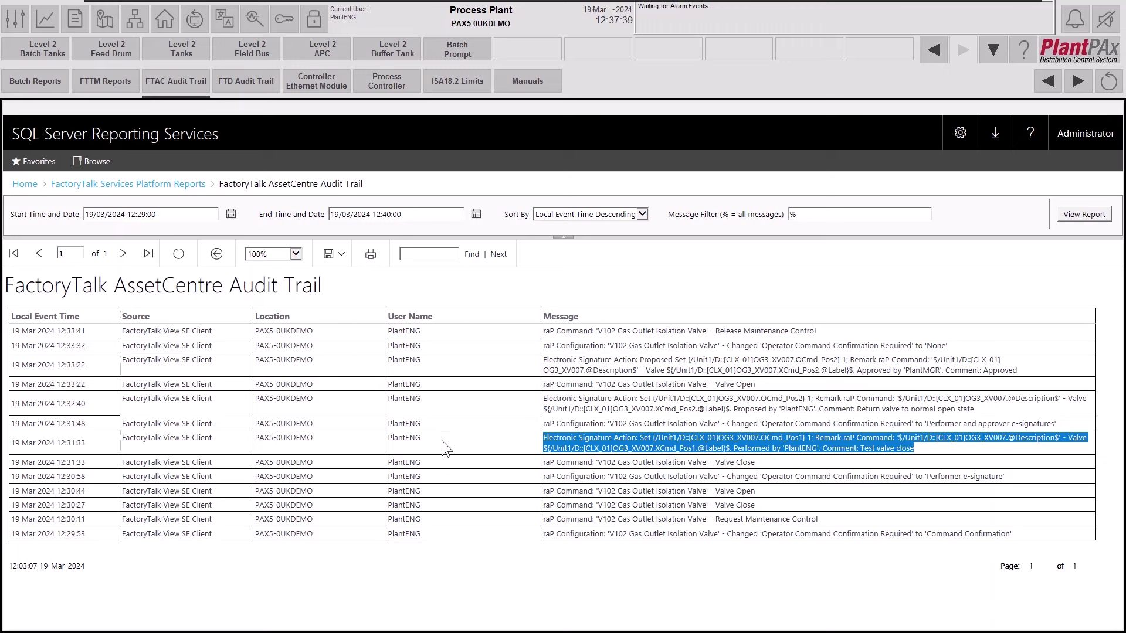
left_click_drag(543, 423, 1058, 423)
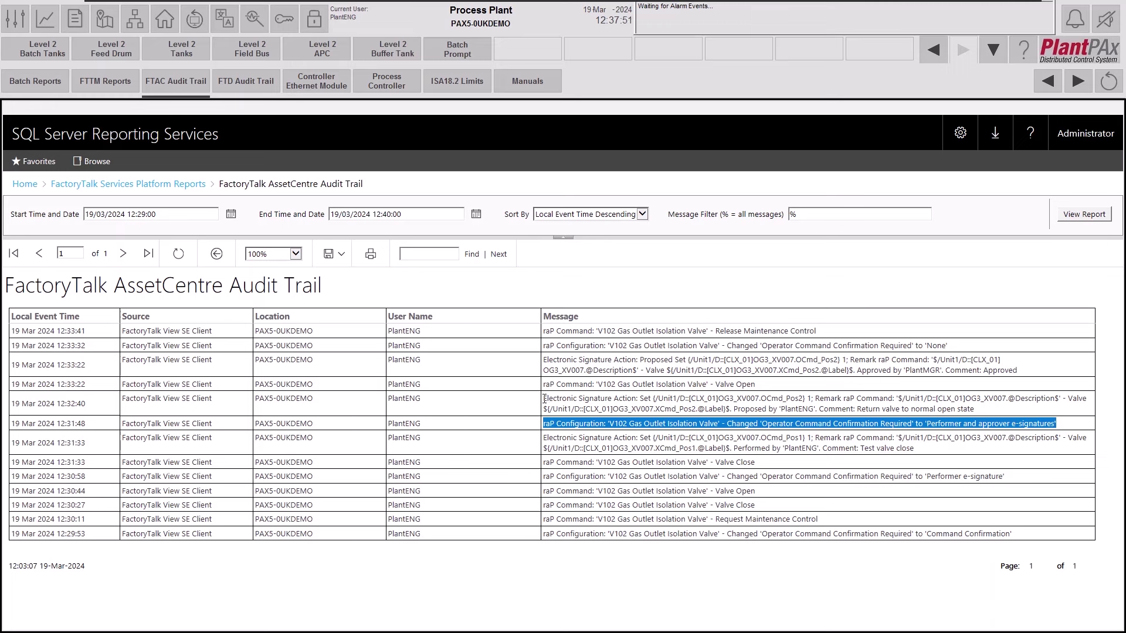
left_click_drag(546, 398, 974, 409)
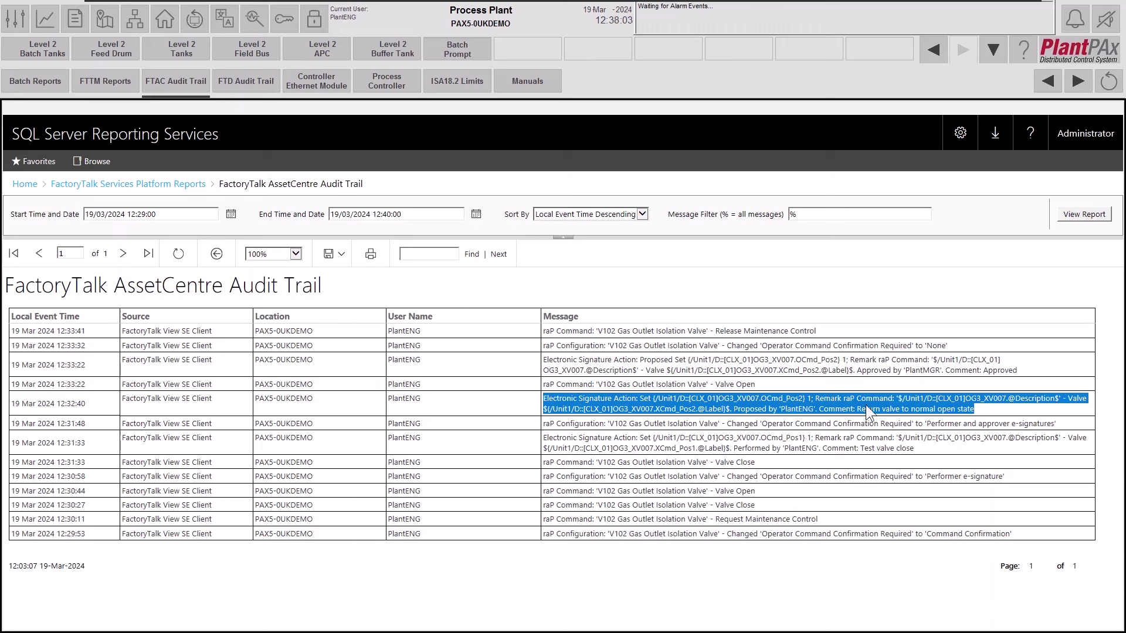
left_click(545, 390)
left_click_drag(543, 360, 1062, 372)
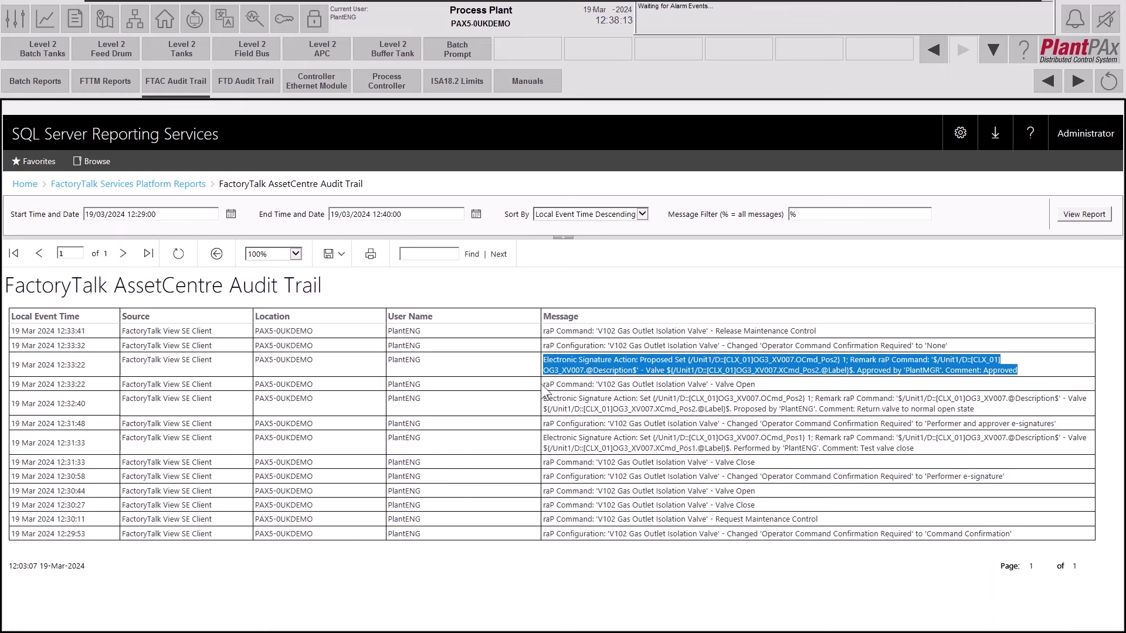
mouse_move(543, 384)
left_mouse_down()
mouse_move(674, 400)
mouse_move(792, 355)
mouse_move(959, 347)
left_mouse_up()
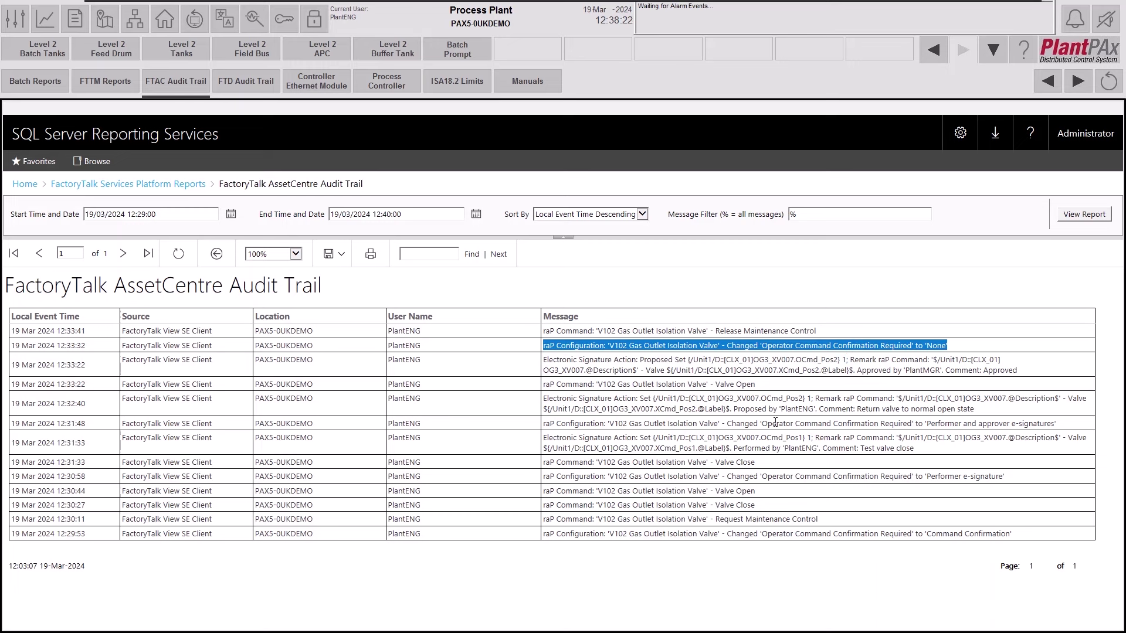
left_click_drag(544, 332, 830, 330)
left_click(47, 21)
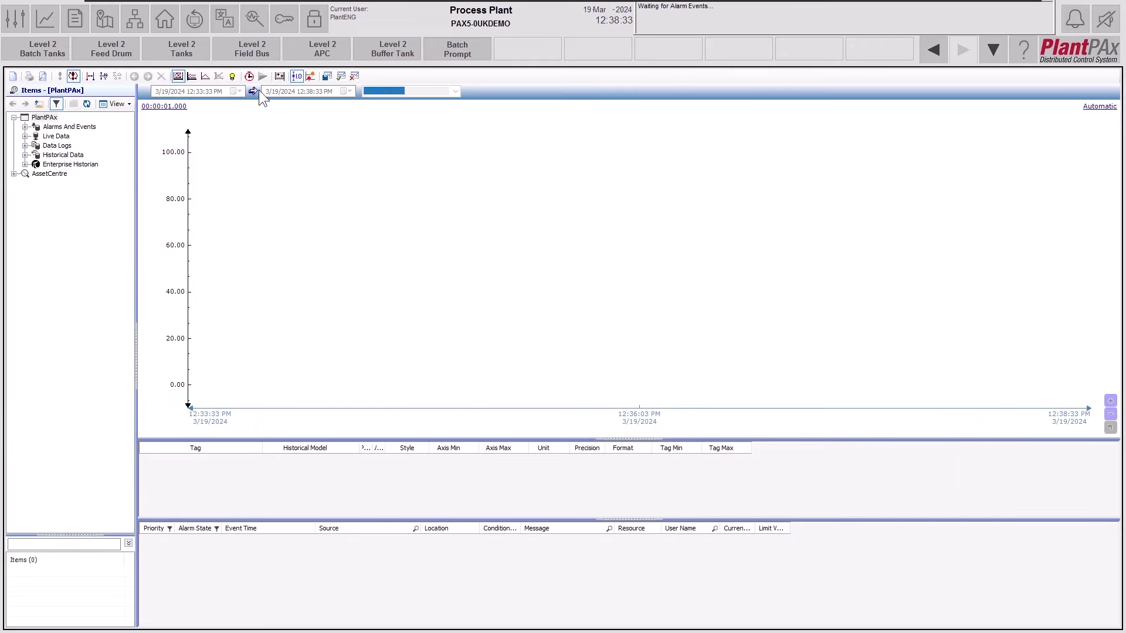
Apply the 'batch trend with alarms and audit log' template and pause the trend.
left_click(340, 77)
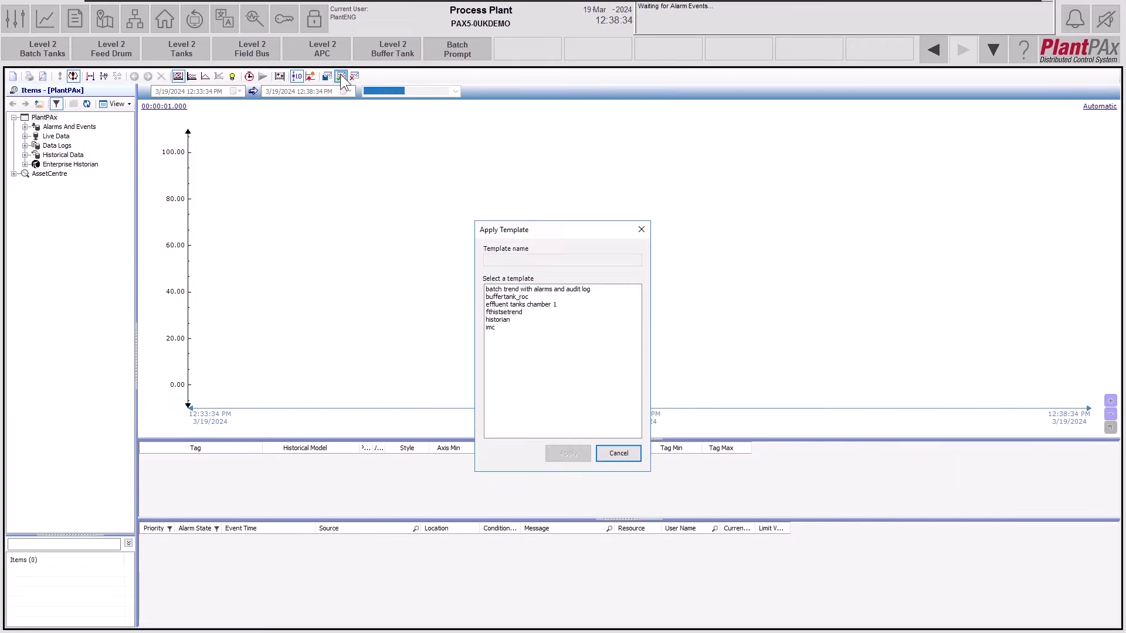
left_click(536, 289)
left_click(576, 456)
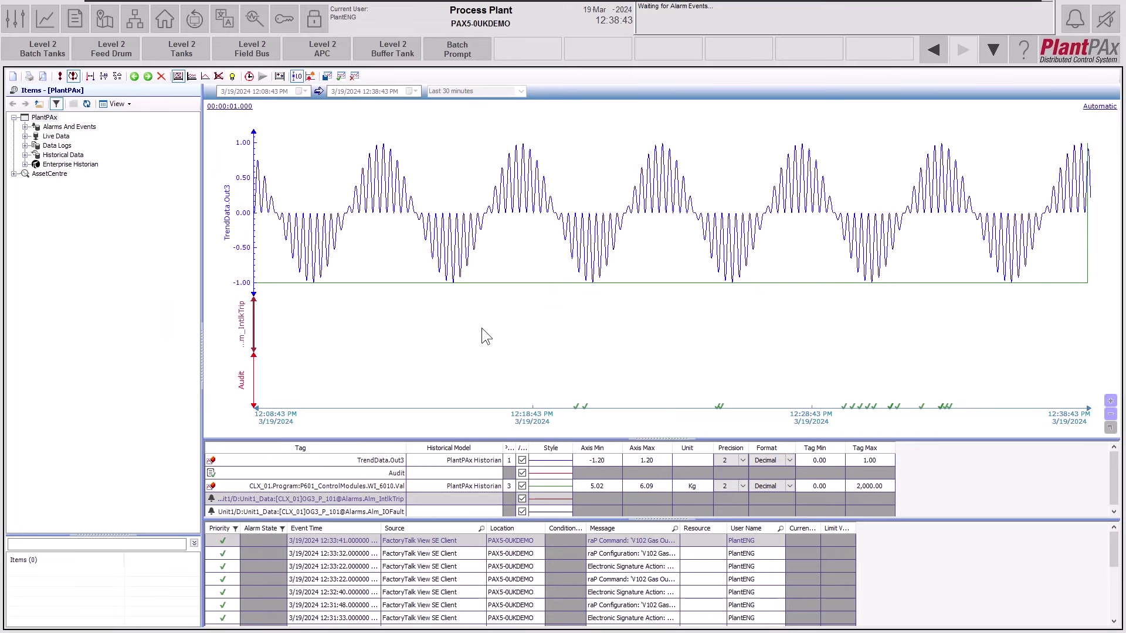
left_click(72, 77)
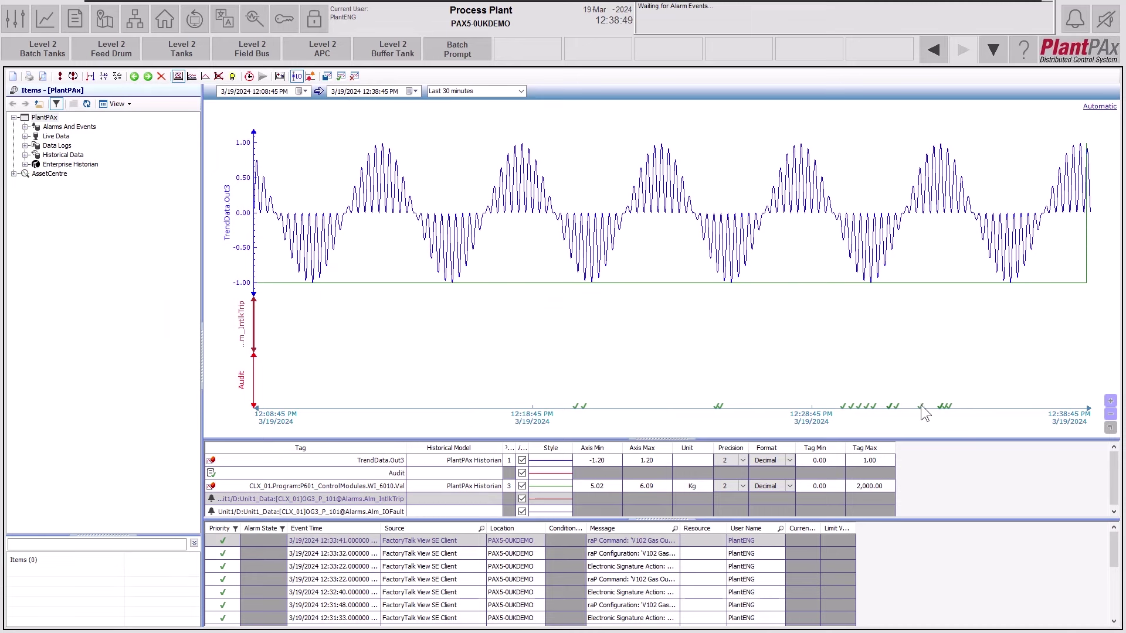
mouse_move(848, 415)
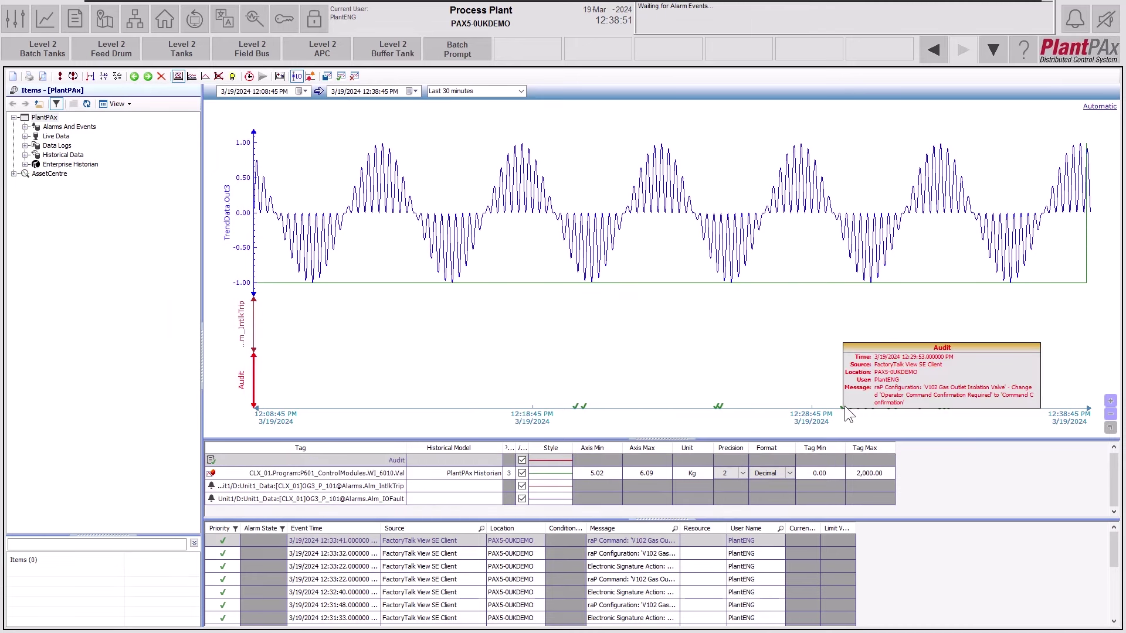